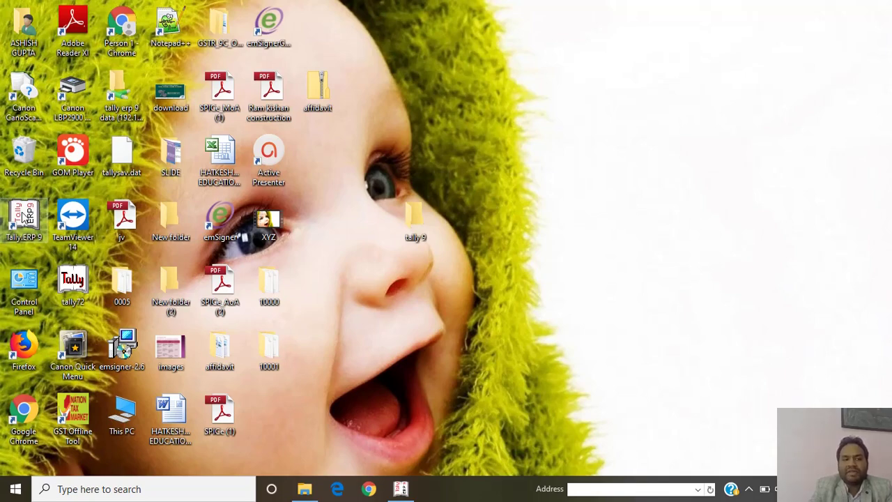
Launch Tally.ERP 9 and dismiss the gateway and licensing errors to reach the company menu.
double_click(25, 217)
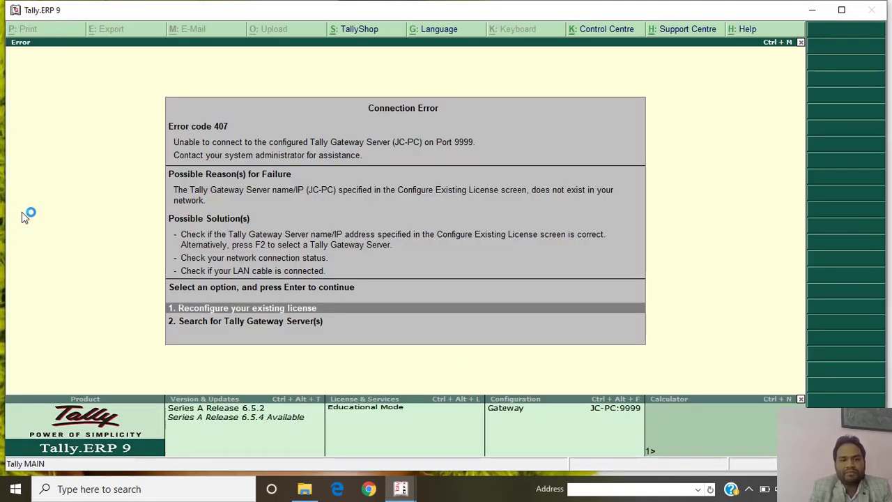
key("Escape")
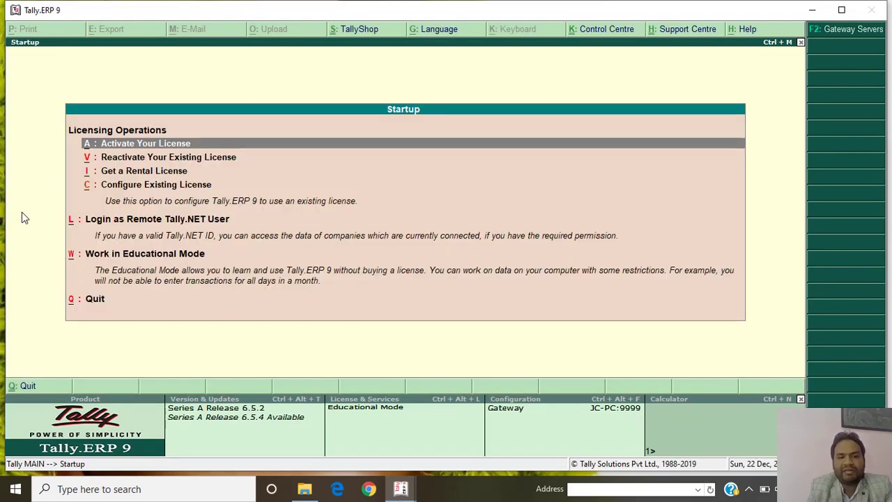
key("Escape")
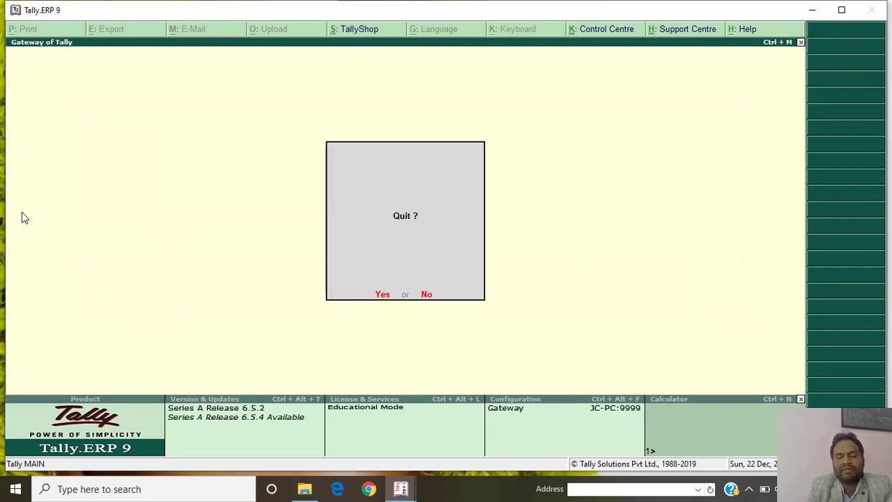
key("n")
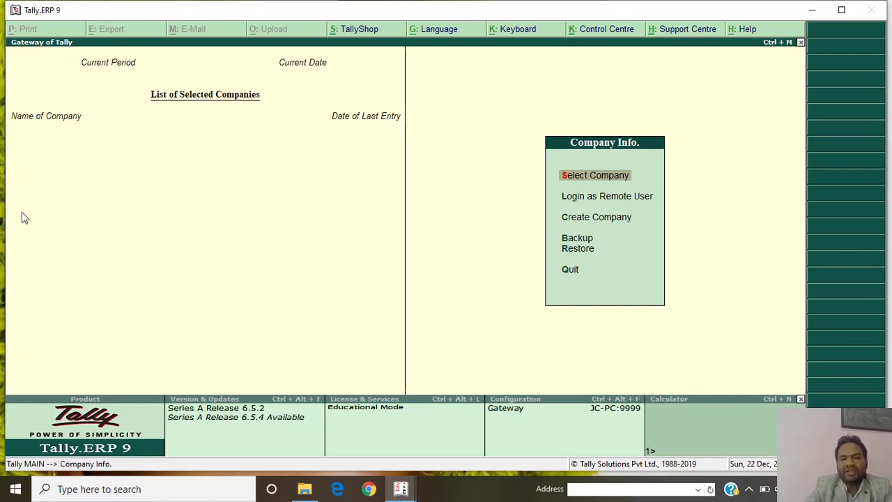
Open the Company Creation form at its data directory field, then minimize Tally.
key("Down")
key("Down")
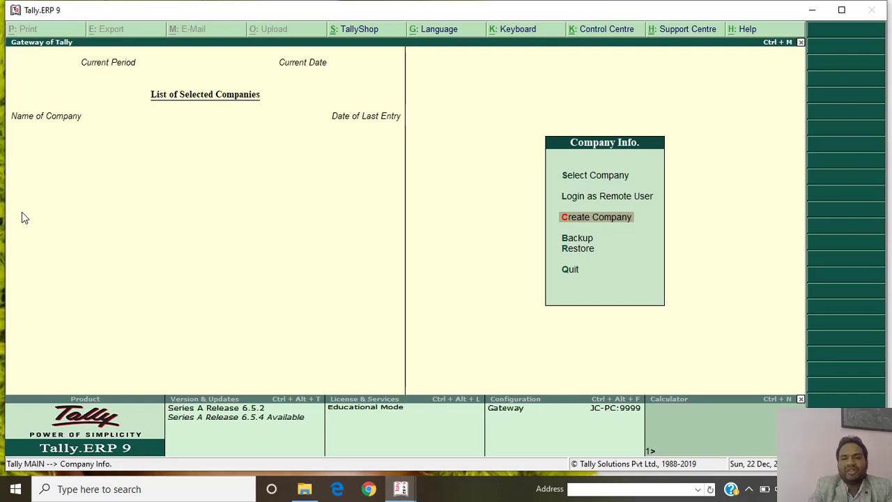
key("Down")
key("Down")
key("Up")
key("Up")
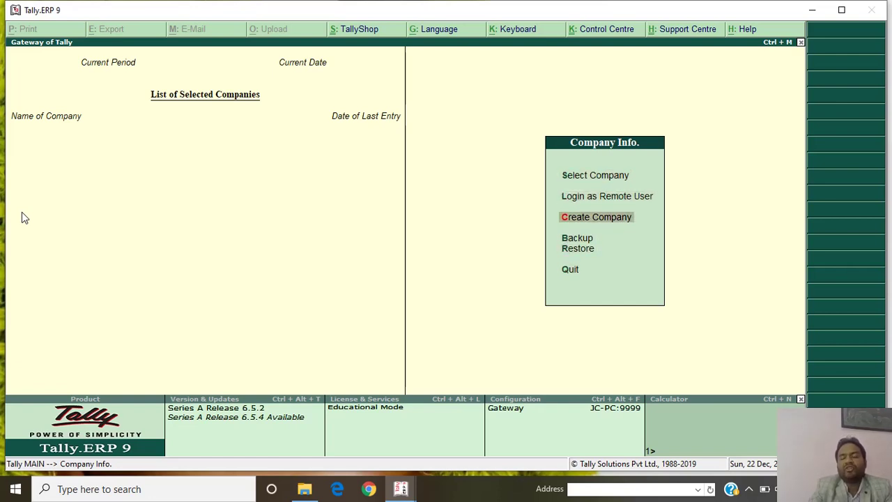
key("Return")
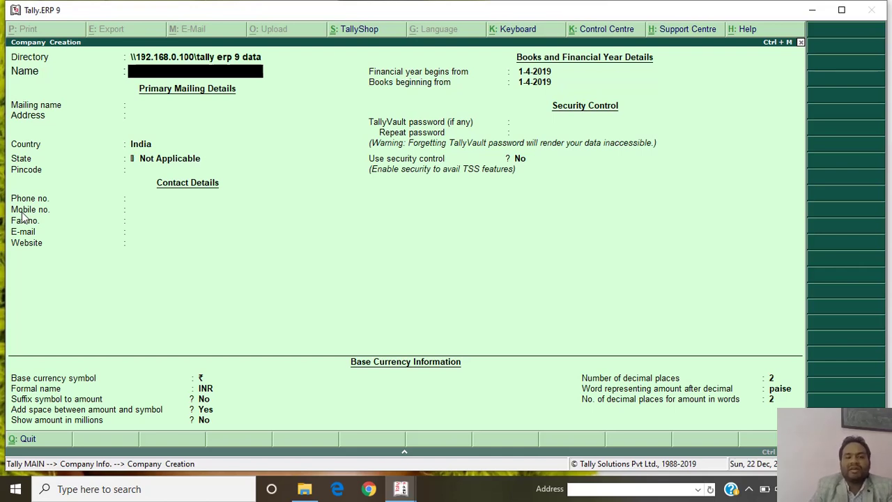
key("BackSpace")
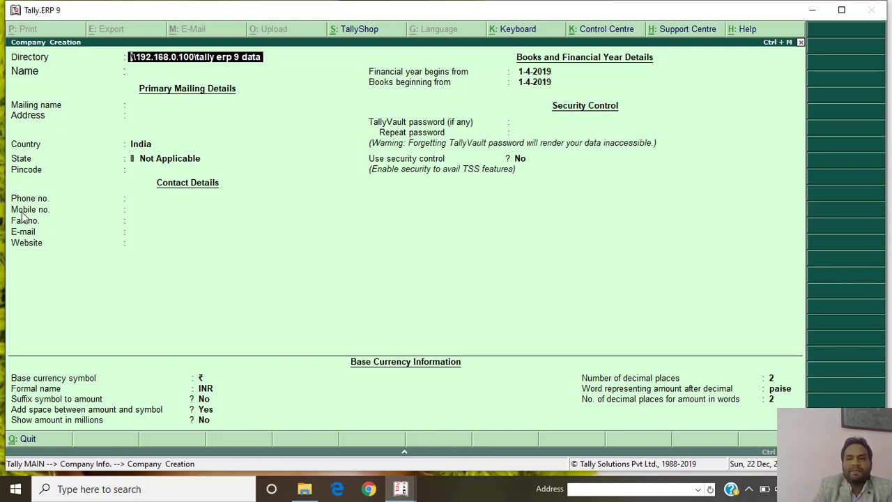
left_click(813, 10)
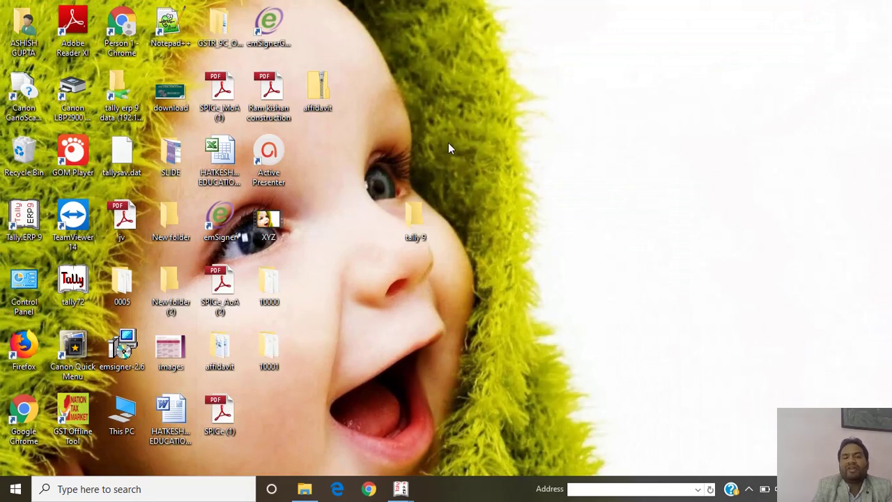
Copy the empty 'tally 9' folder's Location path from its Properties, then return to Tally.
double_click(418, 218)
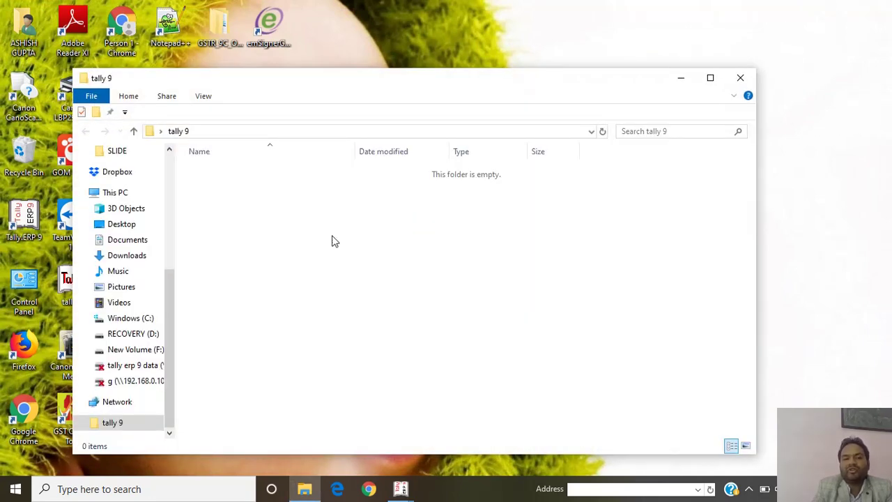
right_click(328, 232)
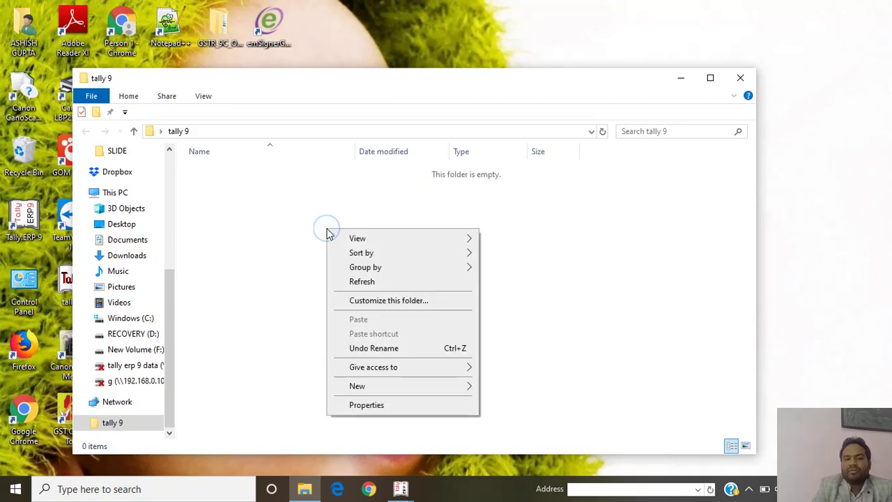
left_click(370, 410)
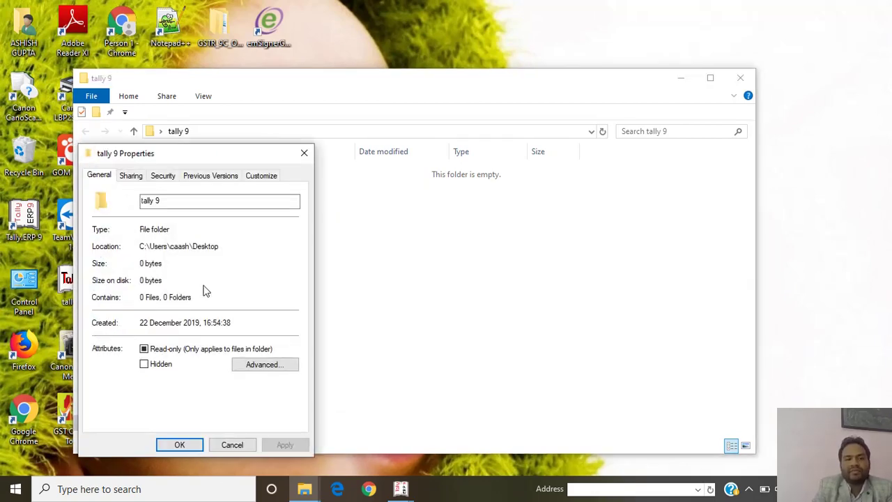
left_click_drag(223, 247, 140, 246)
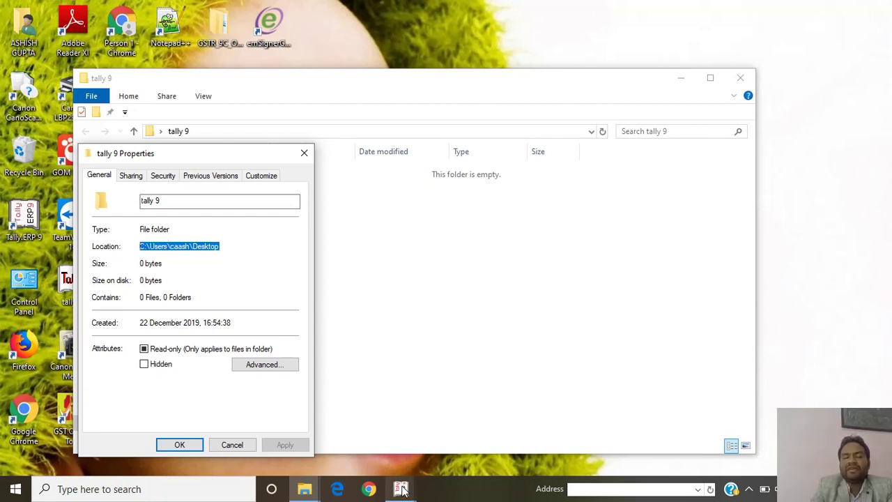
mouse_move(402, 491)
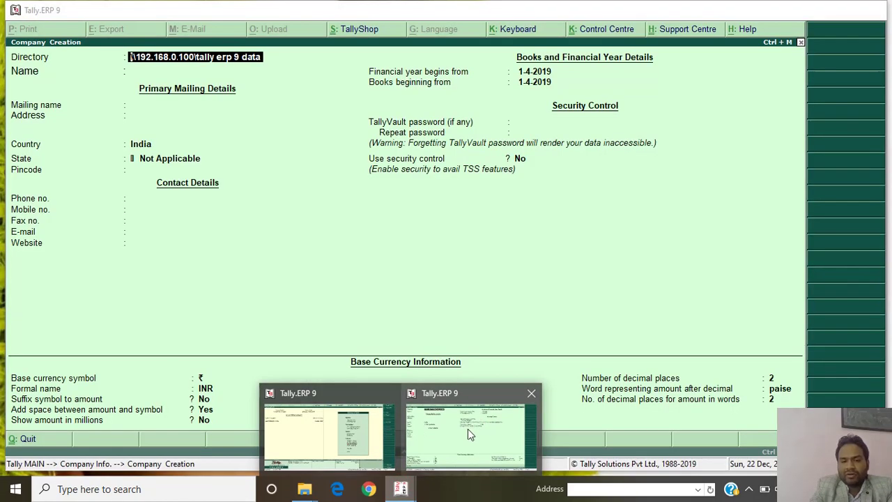
left_click(468, 429)
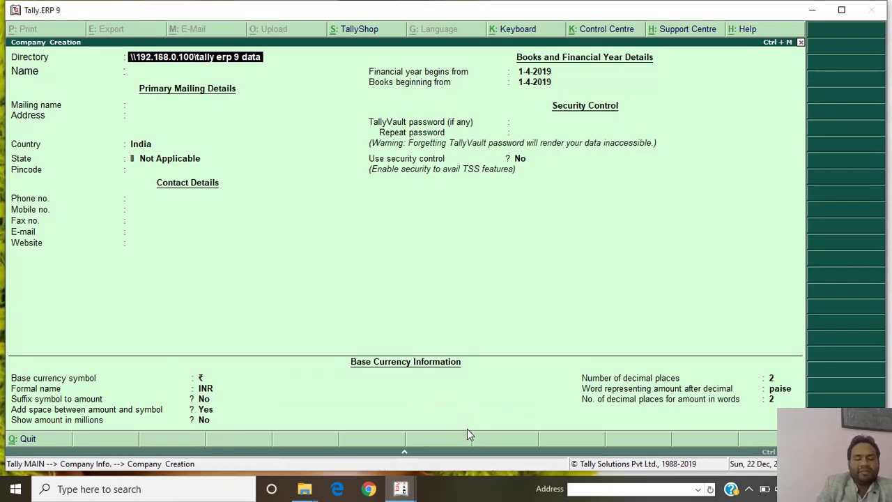
Paste the Desktop path as data directory and name the company 'Gupta Ashish & Associates'.
key("ctrl+alt+v")
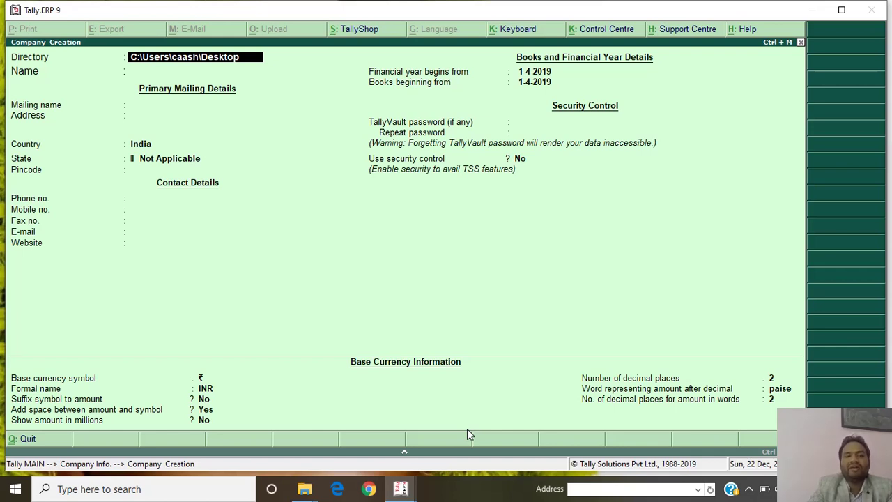
key("Return")
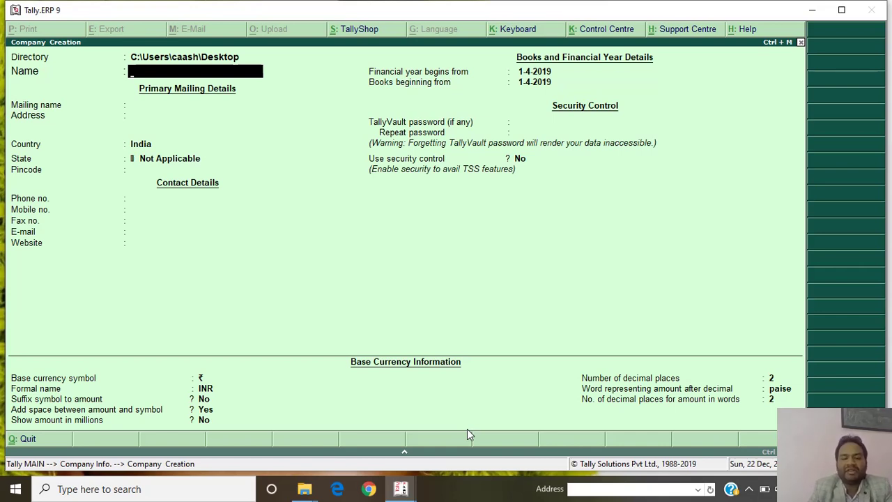
type("Gu")
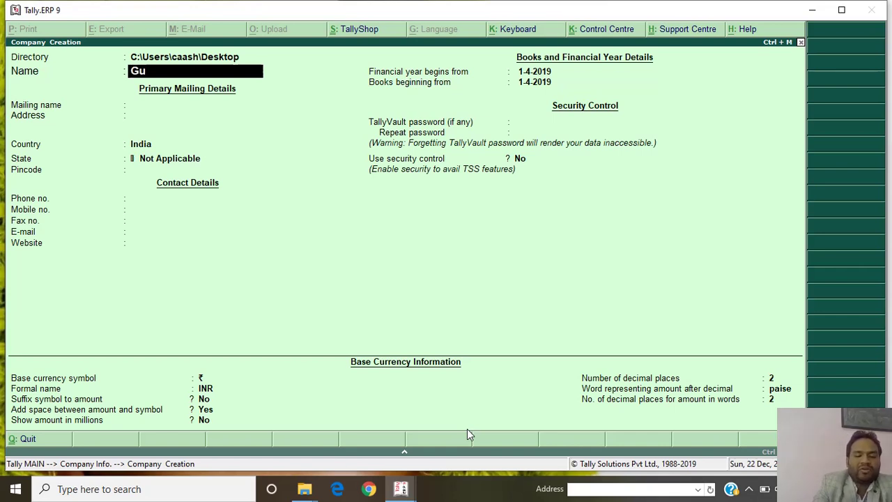
type("pta Ashish")
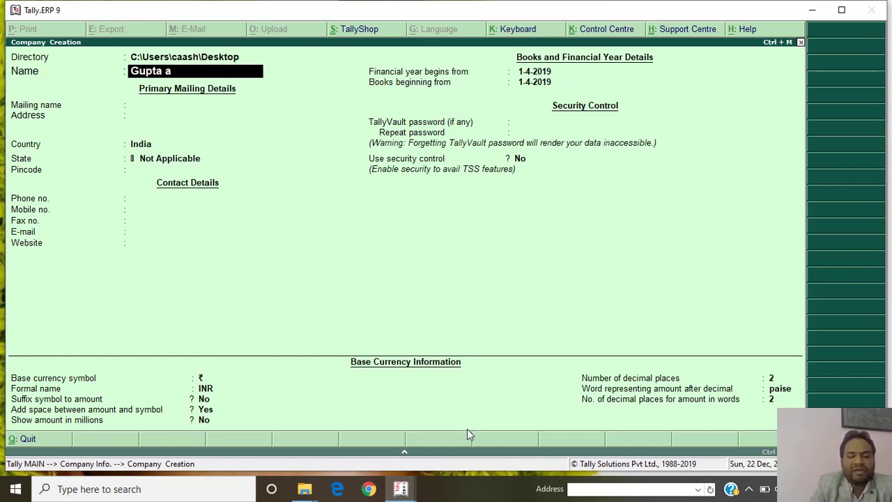
type(" &")
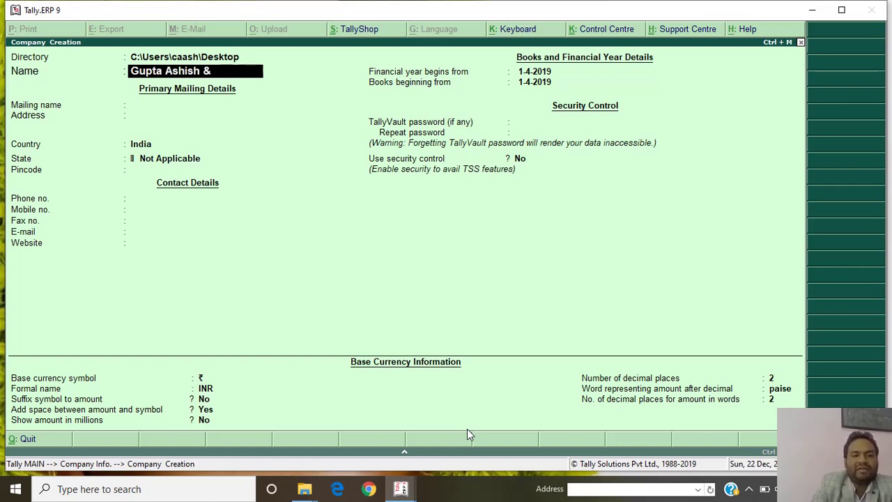
type(" Associated")
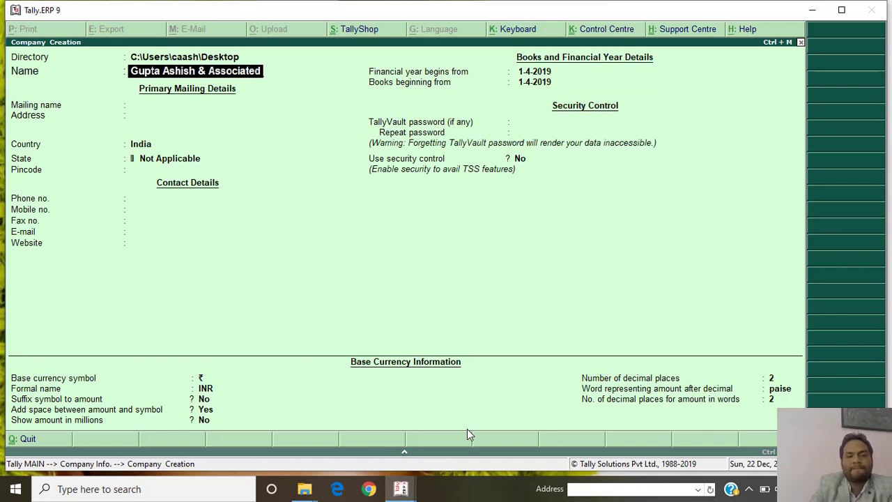
key("BackSpace")
type("s")
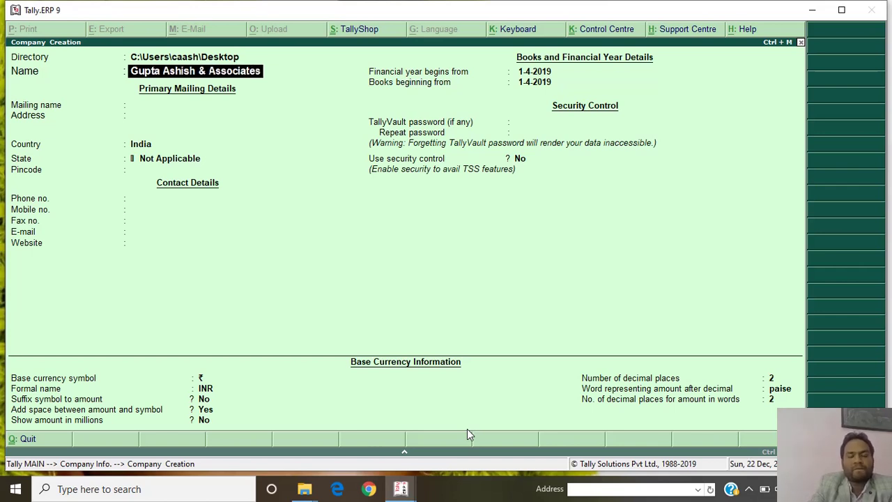
key("Return")
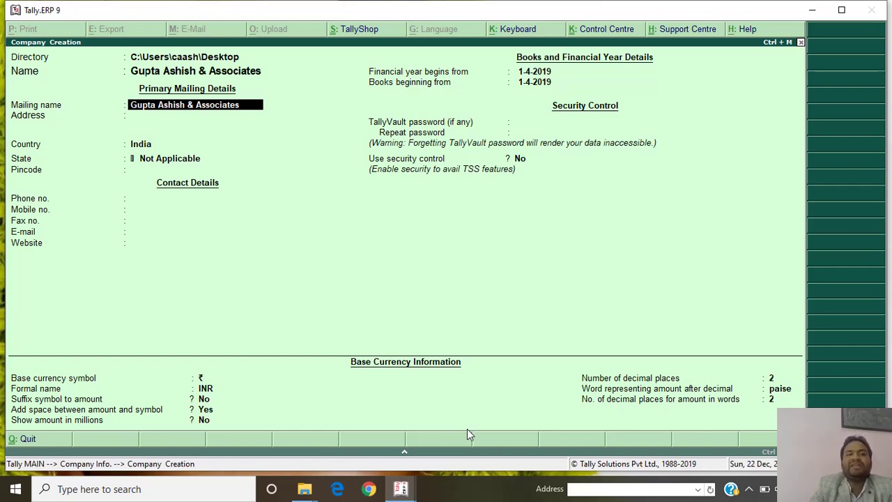
key("Return")
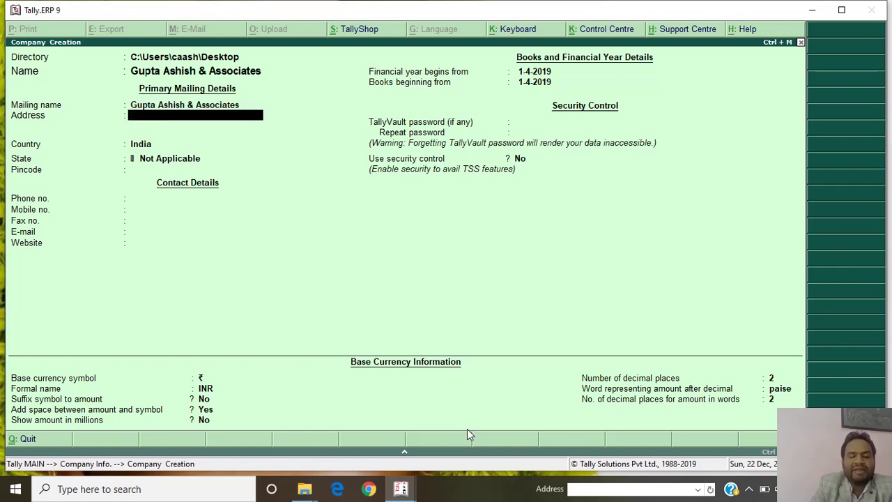
Fill in the mailing address, country India, state Haryana and the pincode.
type("Pa")
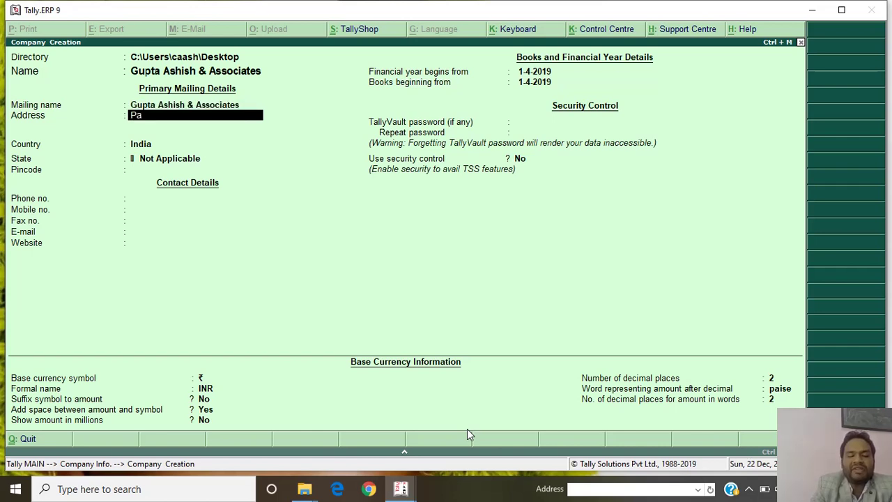
type("nipat")
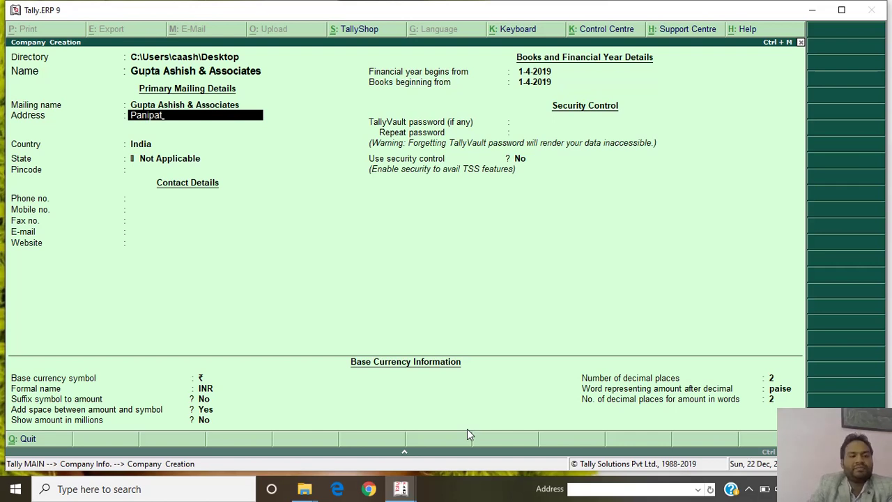
key("Return")
key("Return")
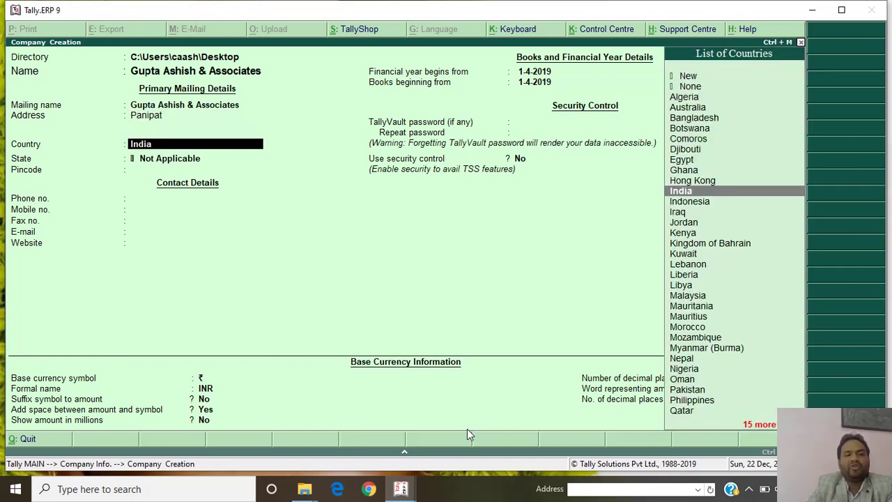
key("Return")
type("H")
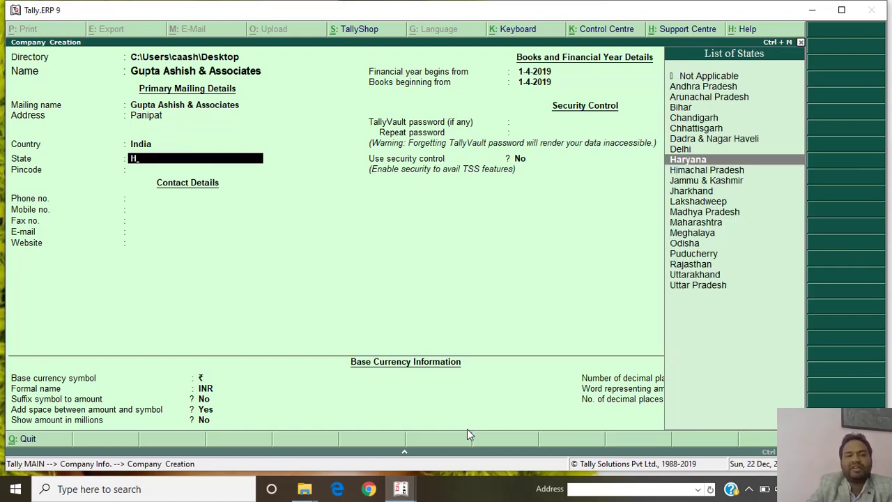
key("Return")
type("126")
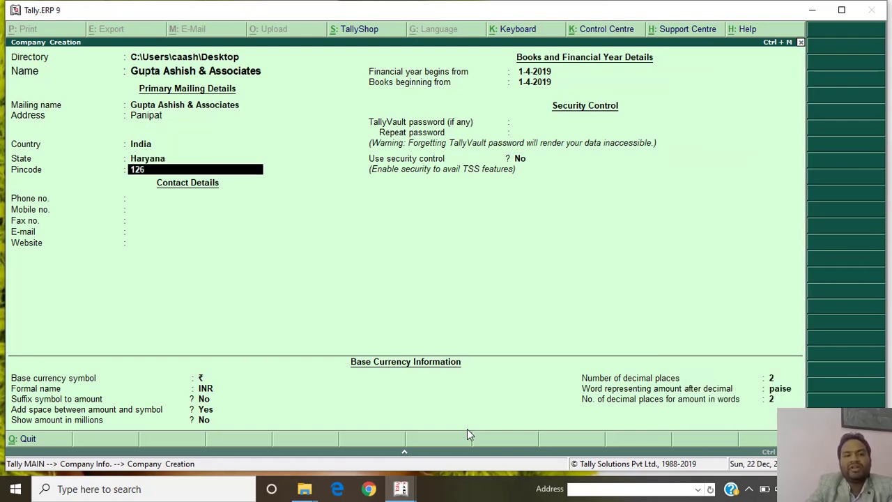
type("112")
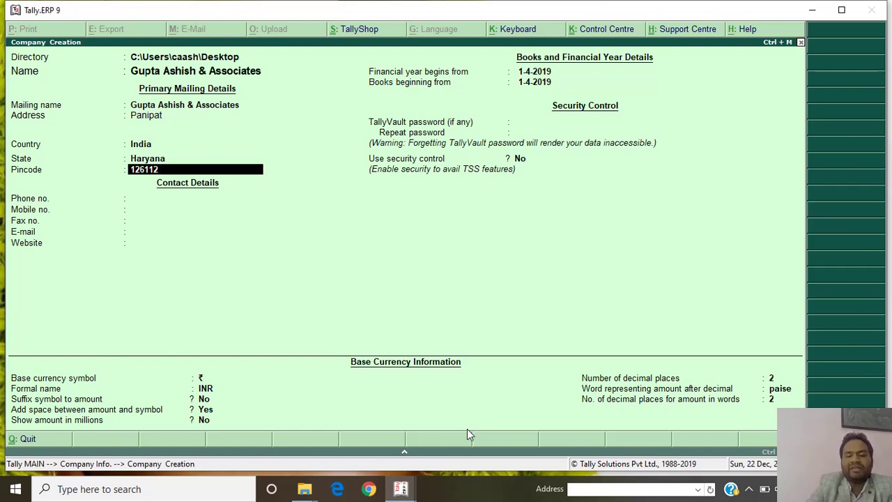
key("BackSpace")
key("BackSpace")
key("BackSpace")
key("BackSpace")
key("BackSpace")
type("3")
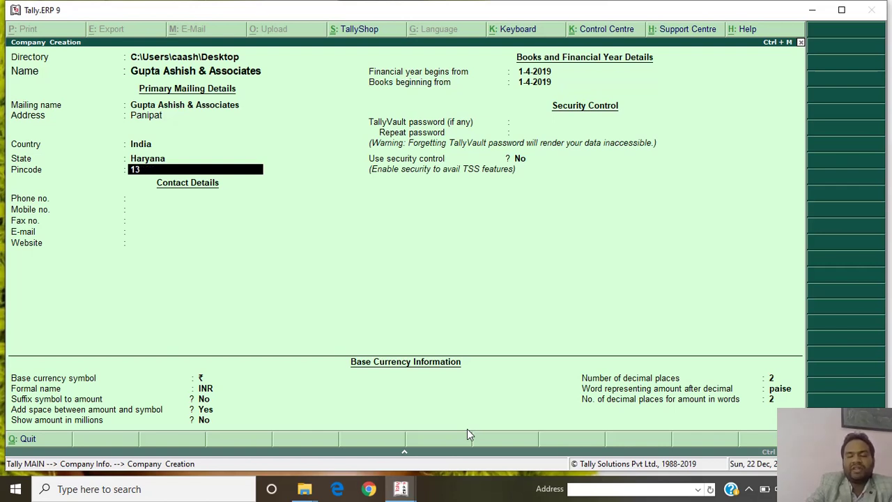
type("2103")
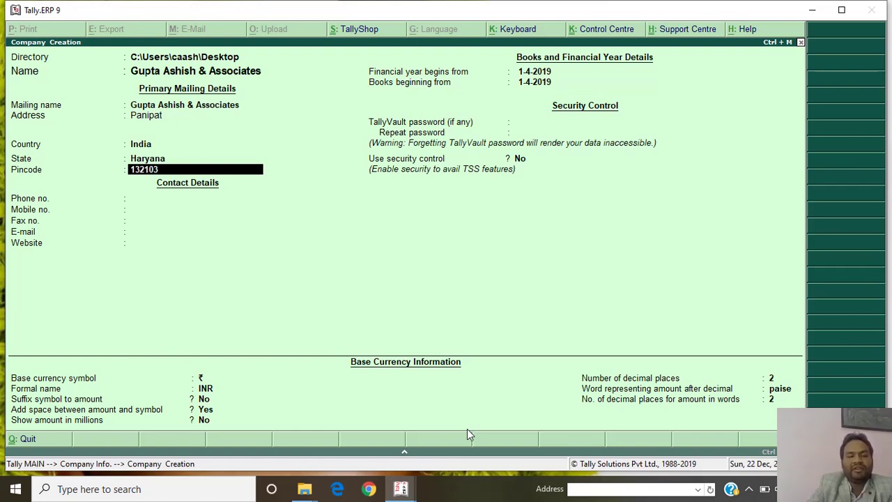
key("Return")
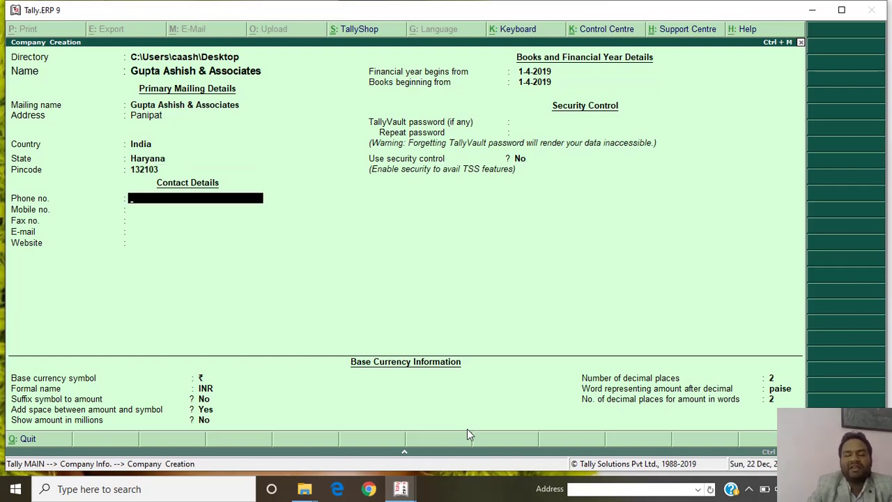
key("Return")
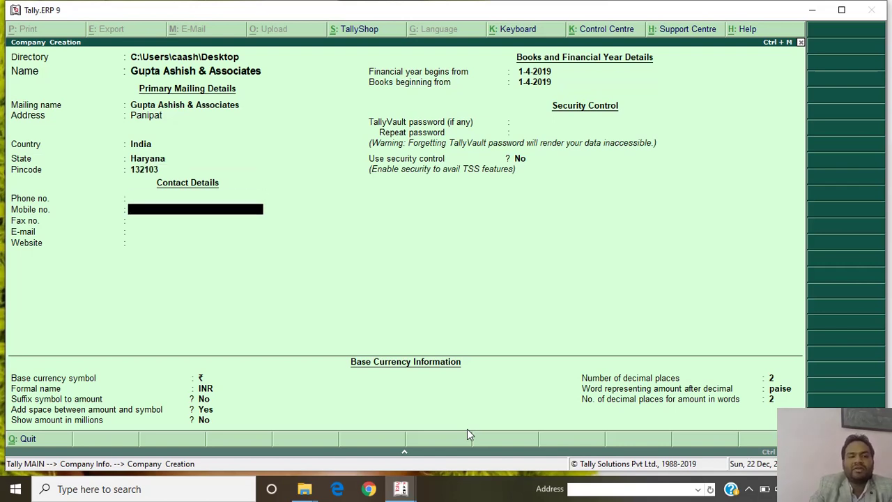
key("Return")
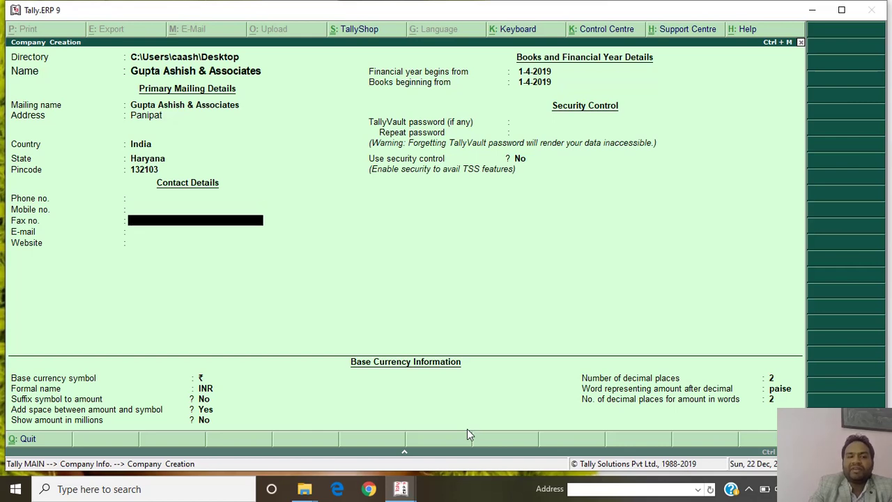
key("Return")
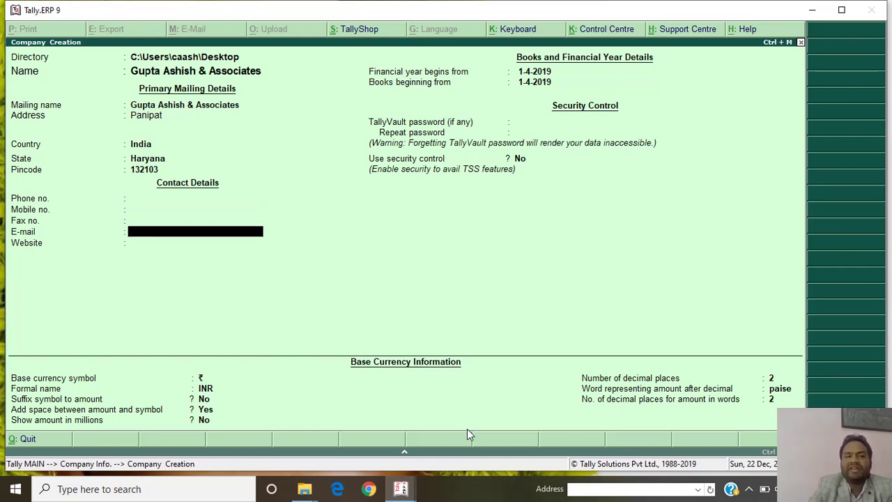
key("Return")
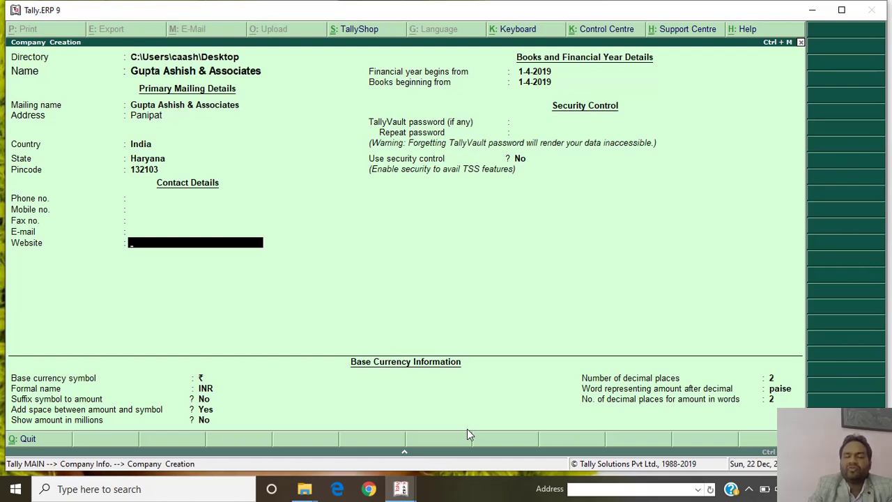
key("Return")
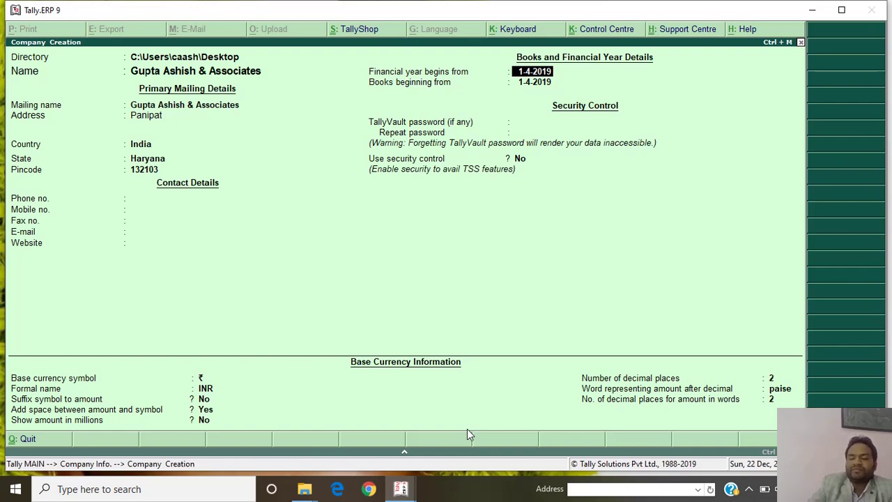
Keep books from 1-4-2019, no TallyVault password and default security and currency, then save the company.
key("Return")
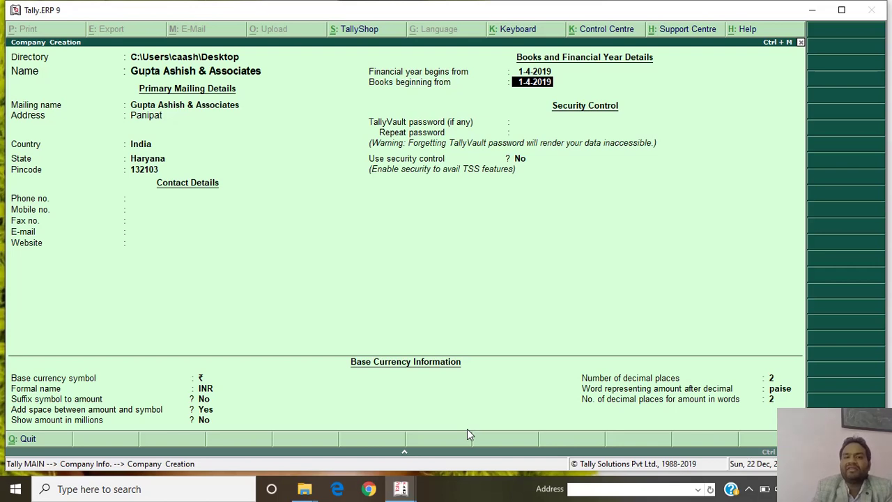
key("Return")
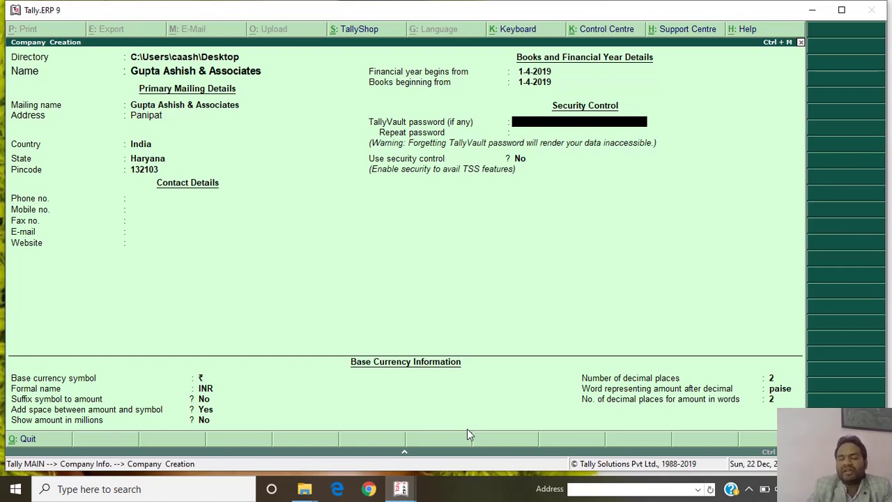
key("Return")
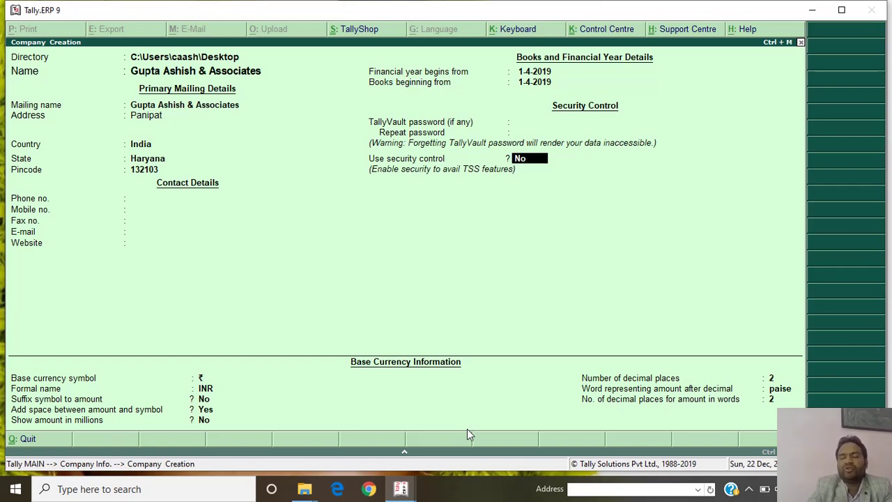
key("Return")
key("Return")
key("Return")
key("Return")
key("Return")
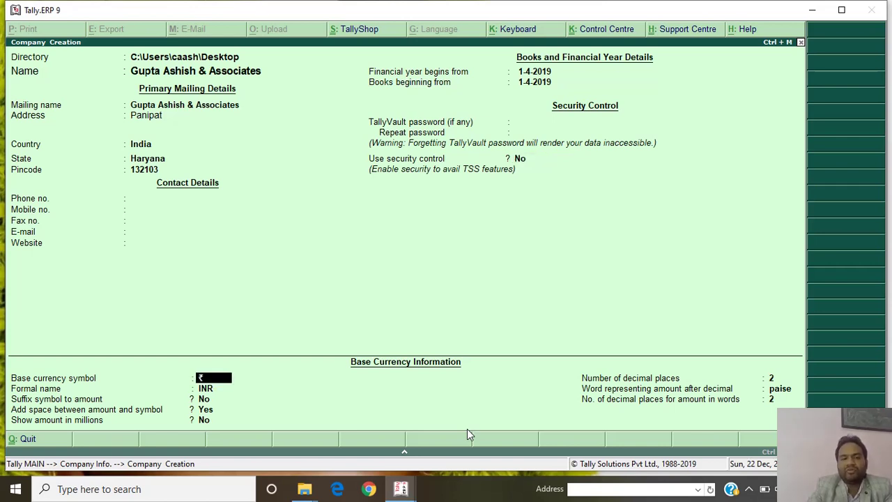
key("Return")
key("Return")
key("Return")
key("Return")
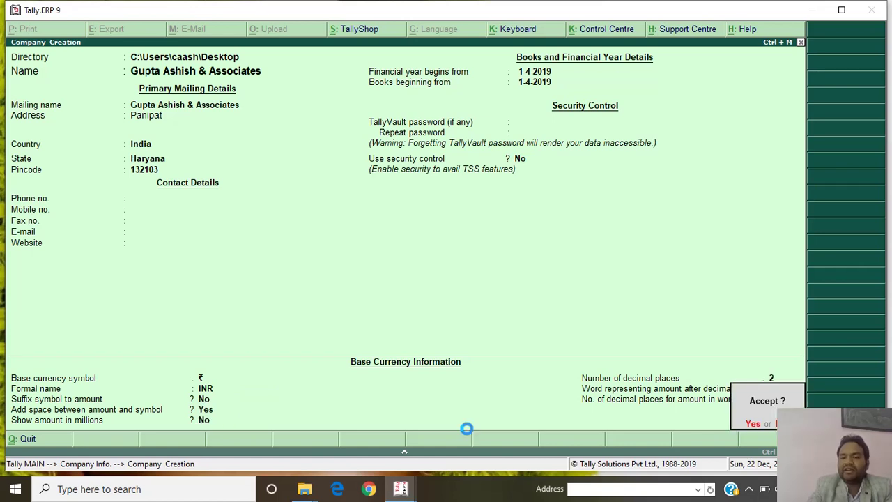
key("Return")
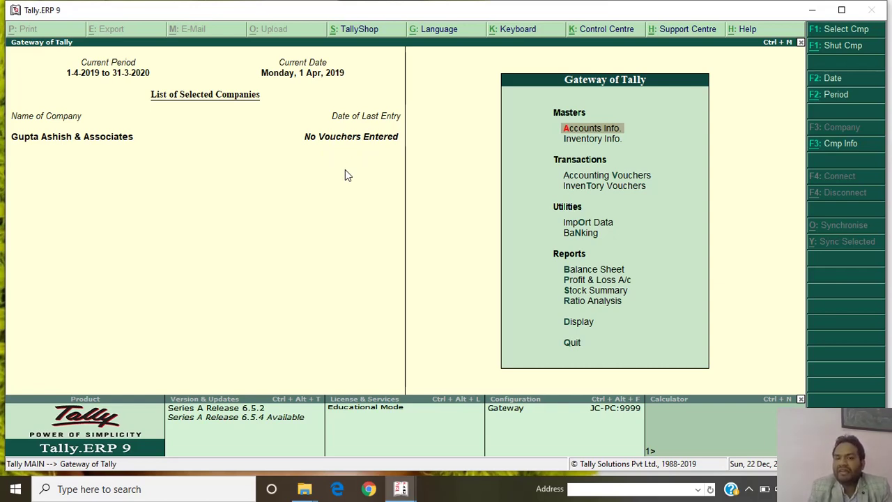
Go to Accounts Info > Ledgers > Single Ledger Create.
key("Down")
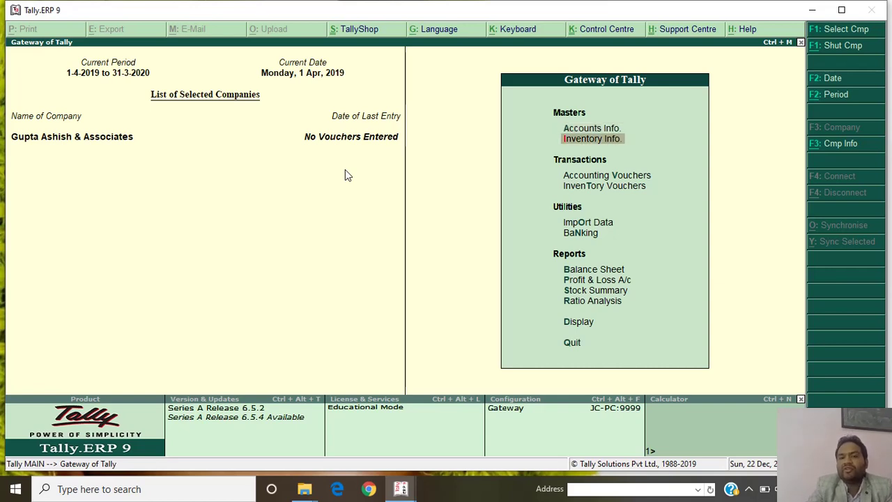
key("Up")
key("Down")
key("Up")
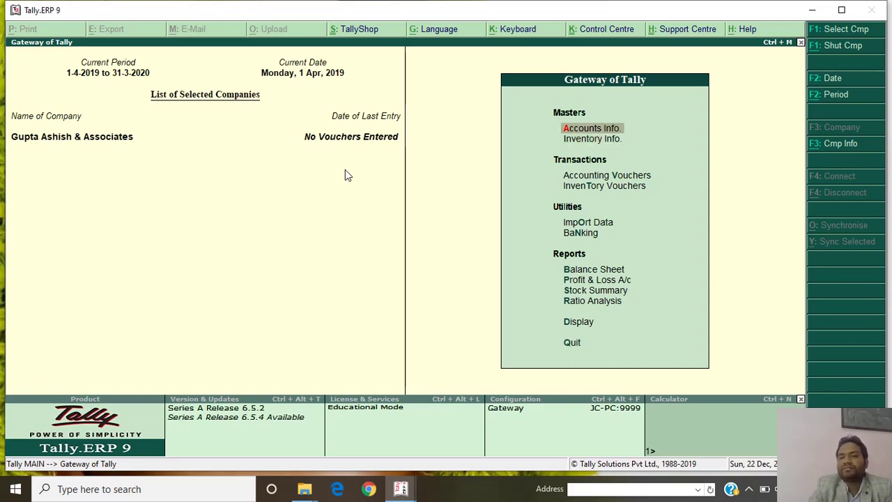
left_click(637, 132)
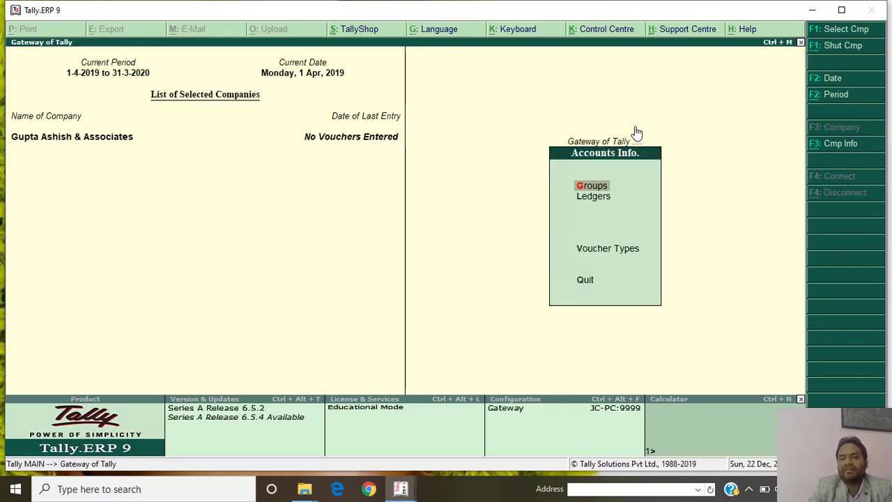
key("Down")
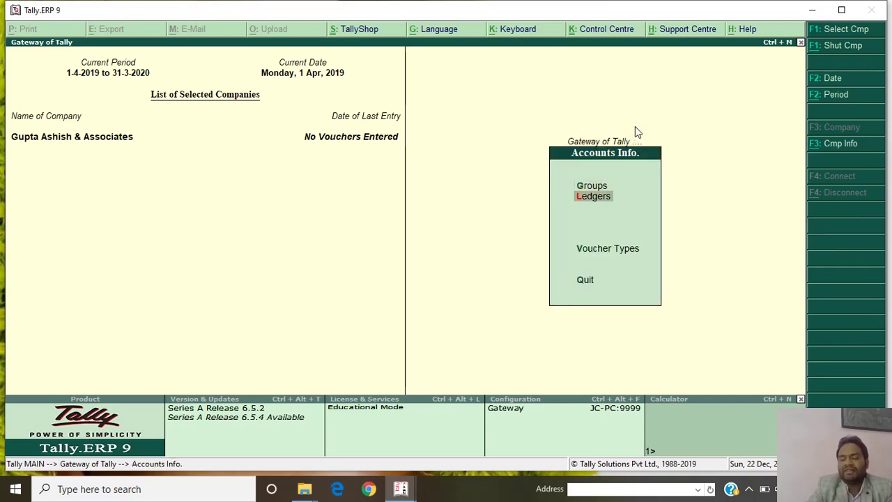
key("Return")
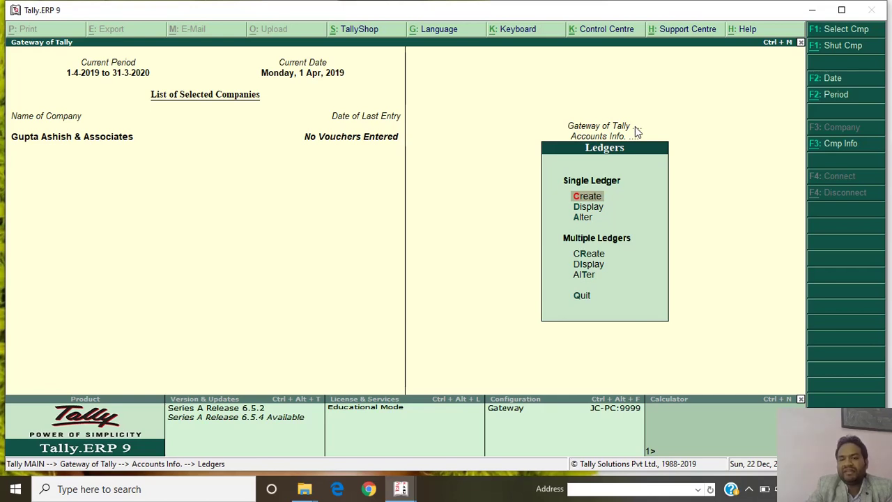
key("Down")
key("Down")
key("Down")
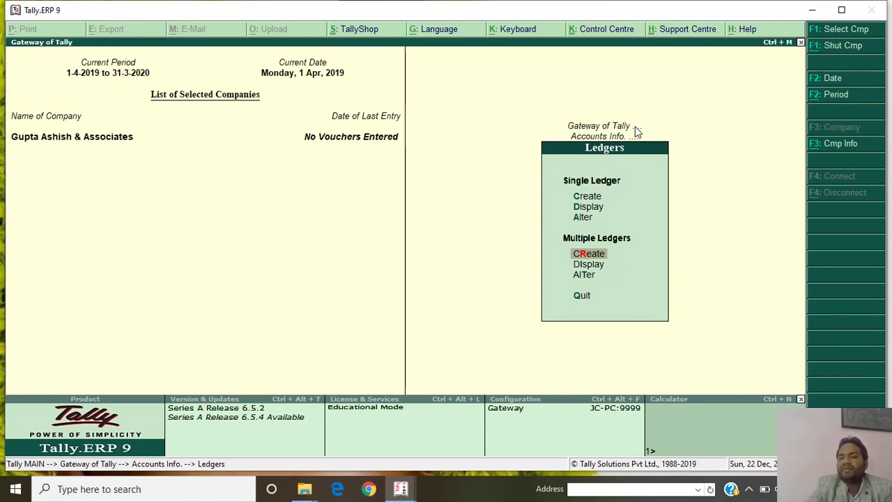
key("Up")
key("Up")
key("Up")
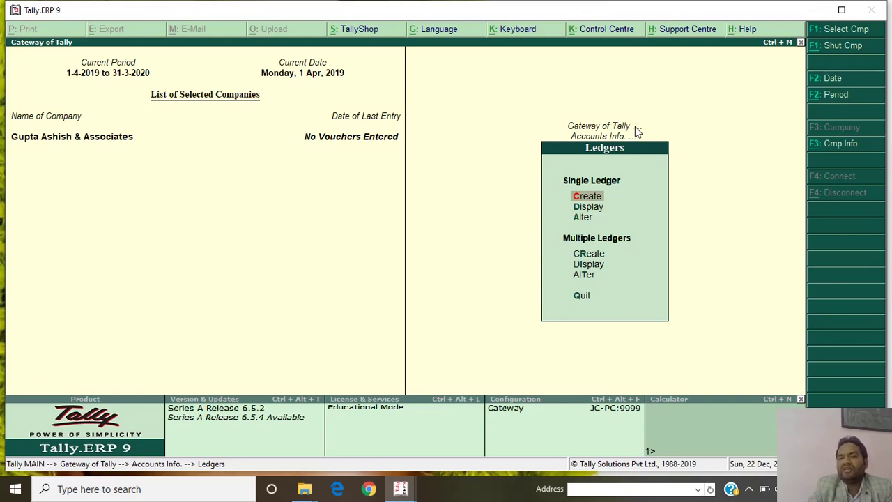
key("Return")
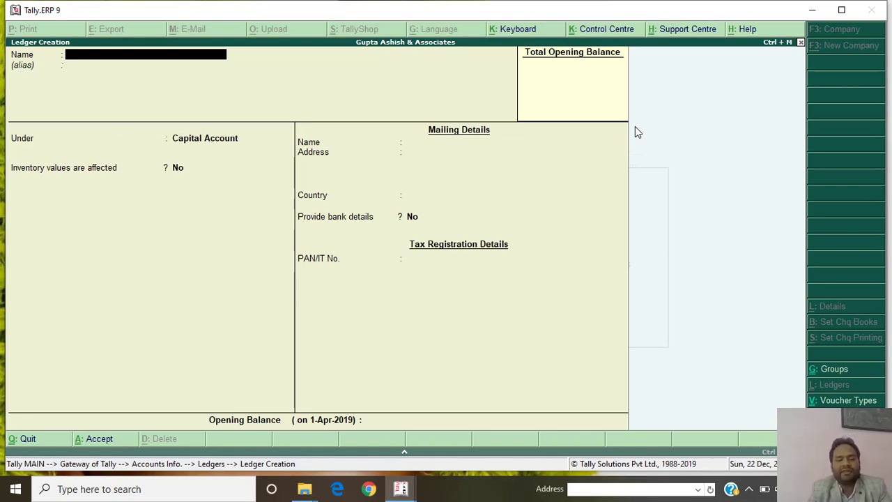
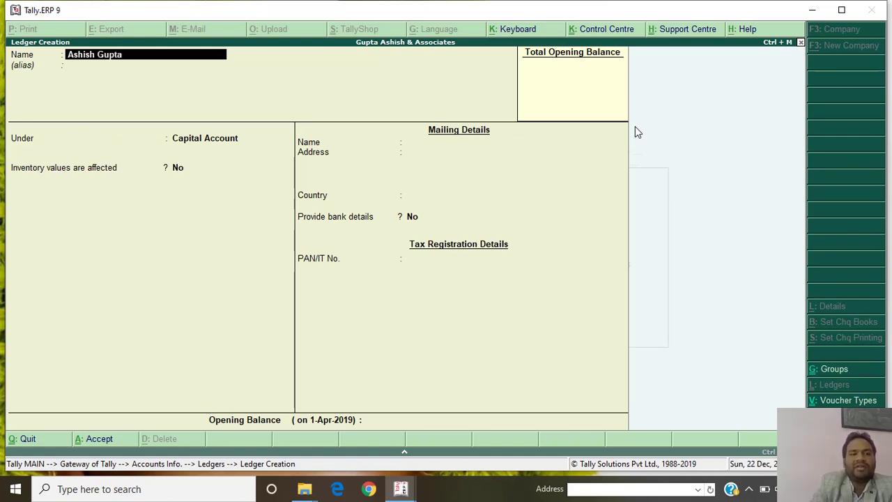
Create and save the proprietor's capital ledger under Capital Account.
type(" (")
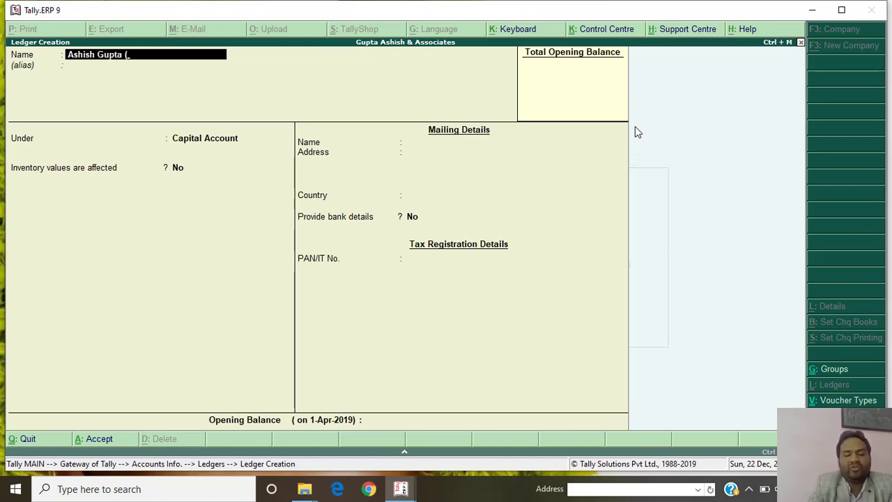
type("Prop.)")
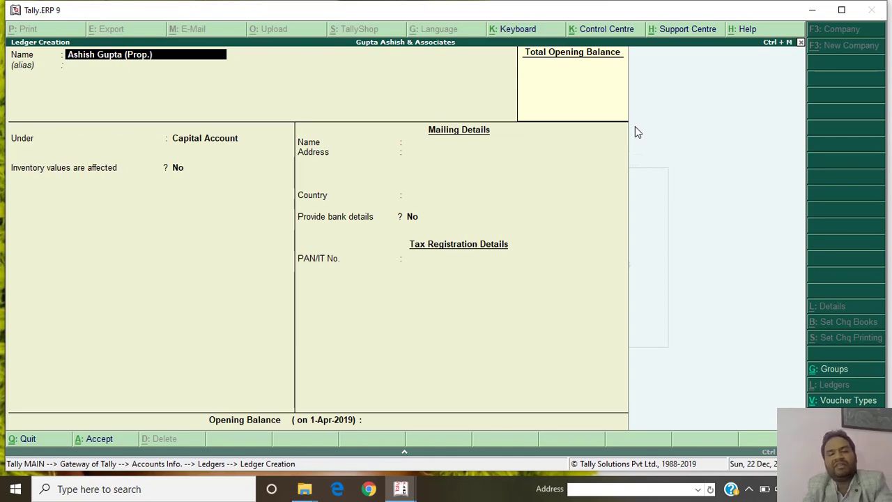
key("Return")
key("Return")
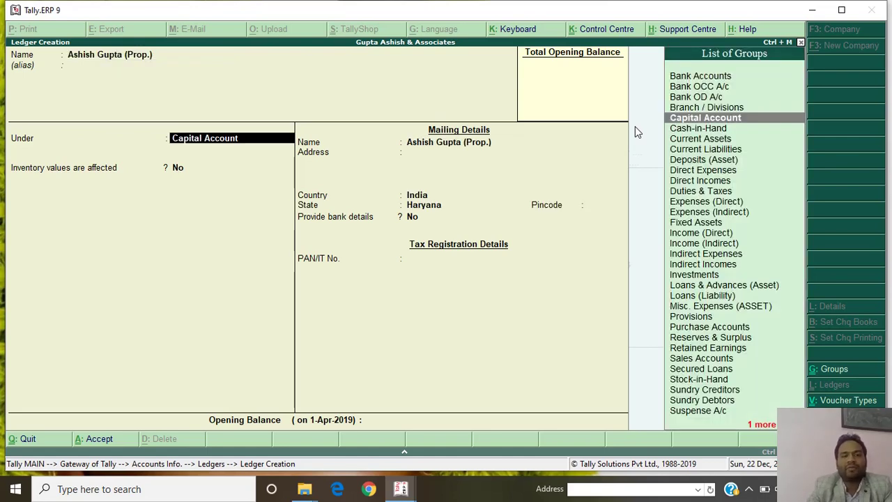
key("Return")
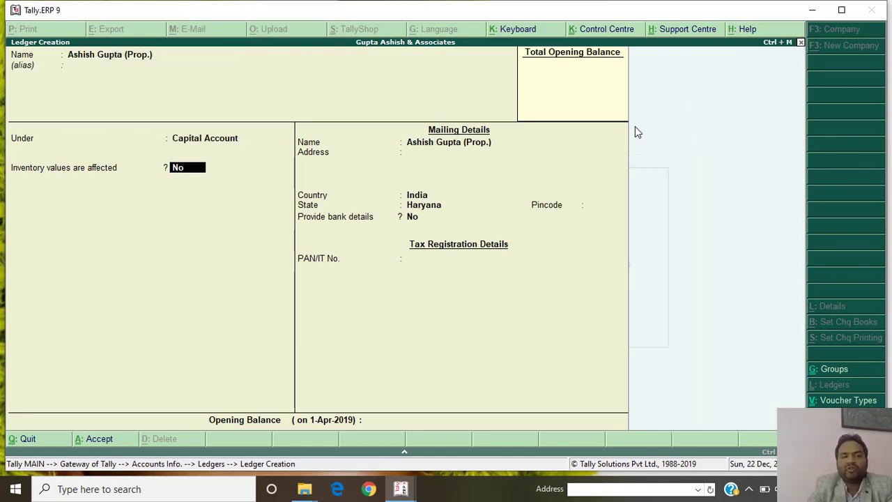
key("Return")
key("Return")
key("Return")
key("Return")
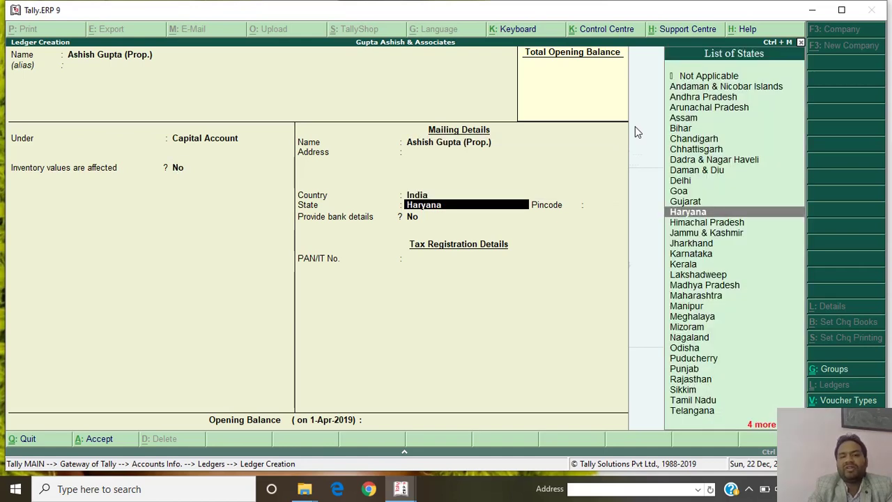
key("Return")
key("Return")
key("Return")
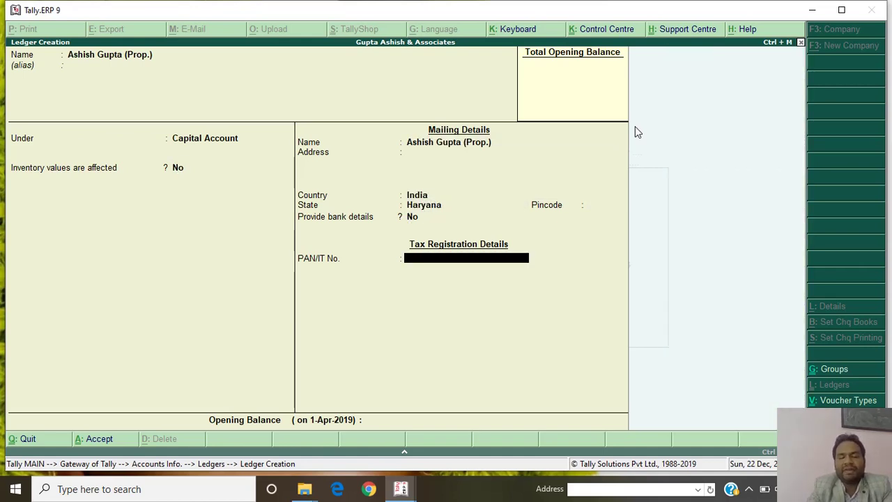
key("ctrl+a")
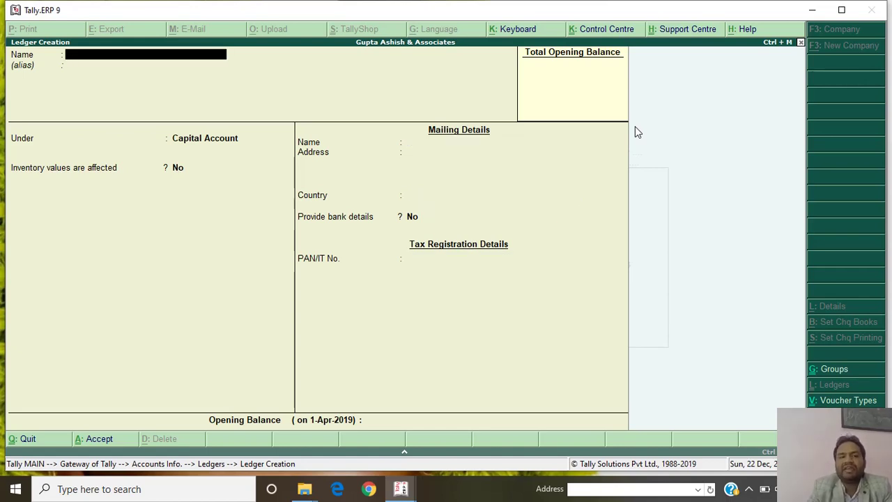
Quit the empty ledger form and start a fresh single ledger.
key("Escape")
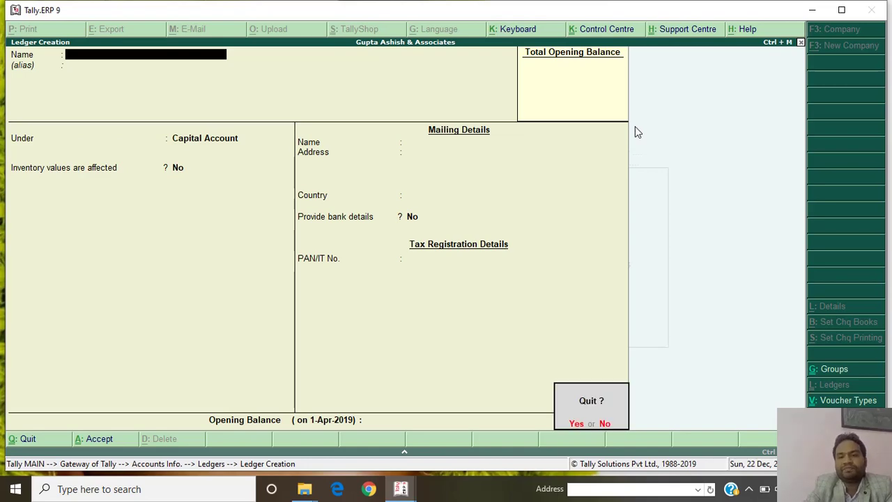
key("Return")
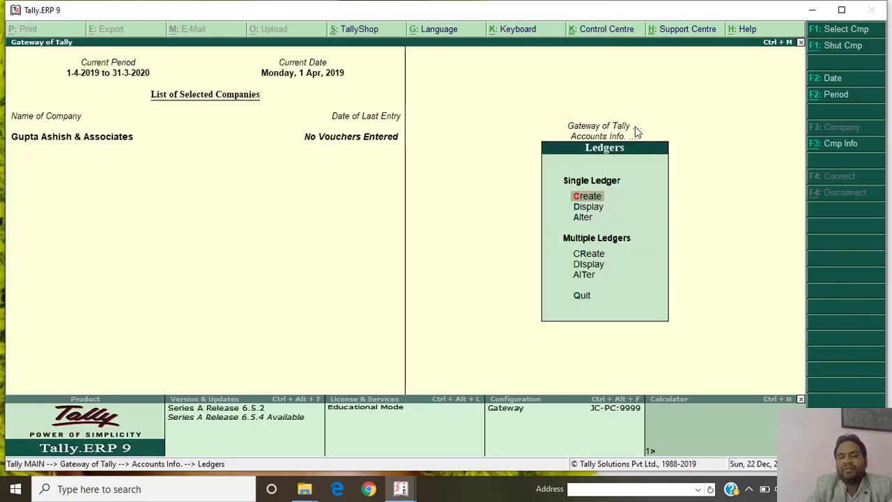
key("Return")
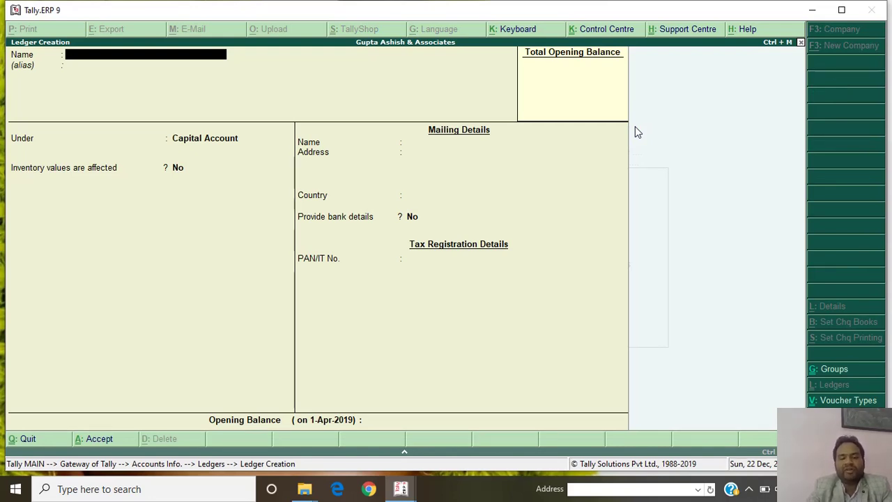
Create the 'Purchase A/c' ledger under Purchase Accounts with inventory values affected.
type("P")
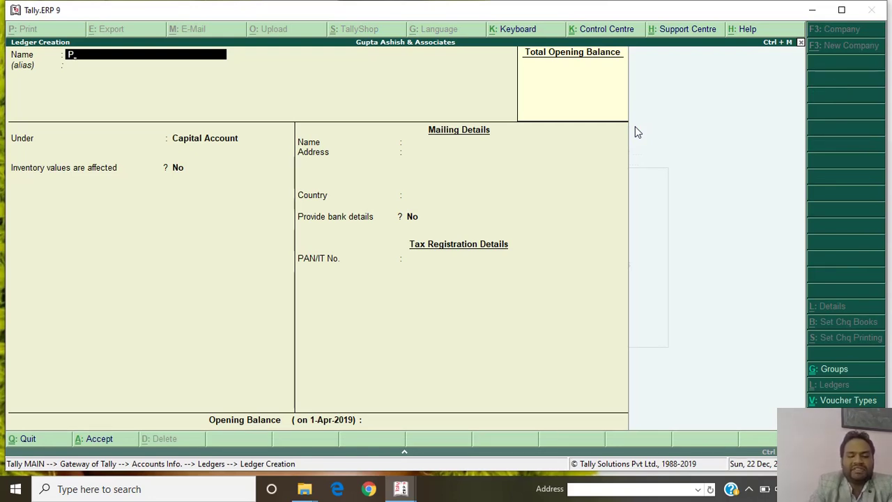
type("urchase")
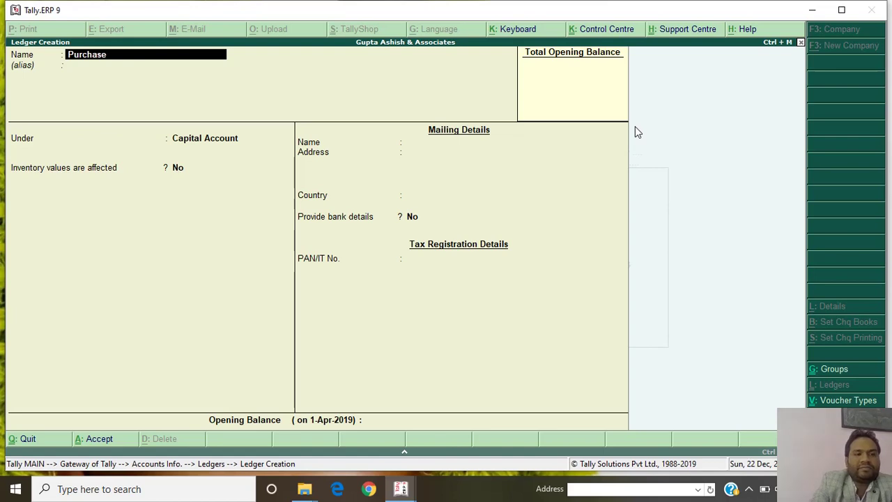
type(" A/c")
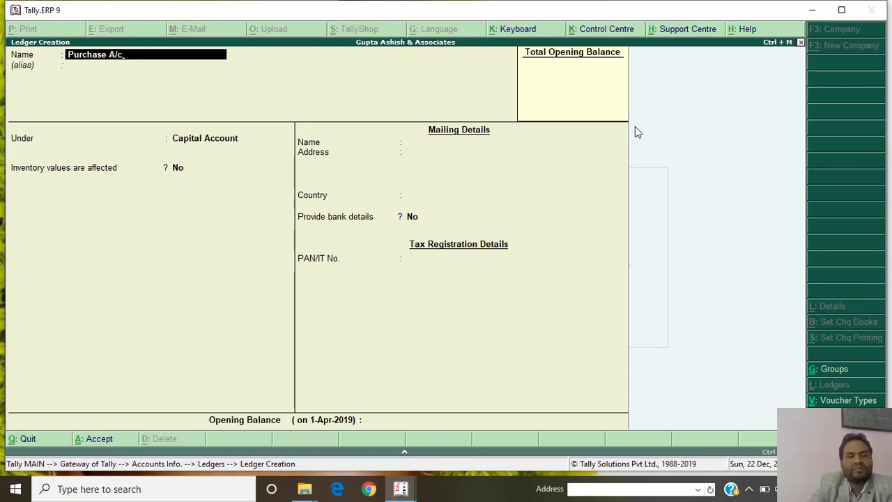
key("Return")
type("P")
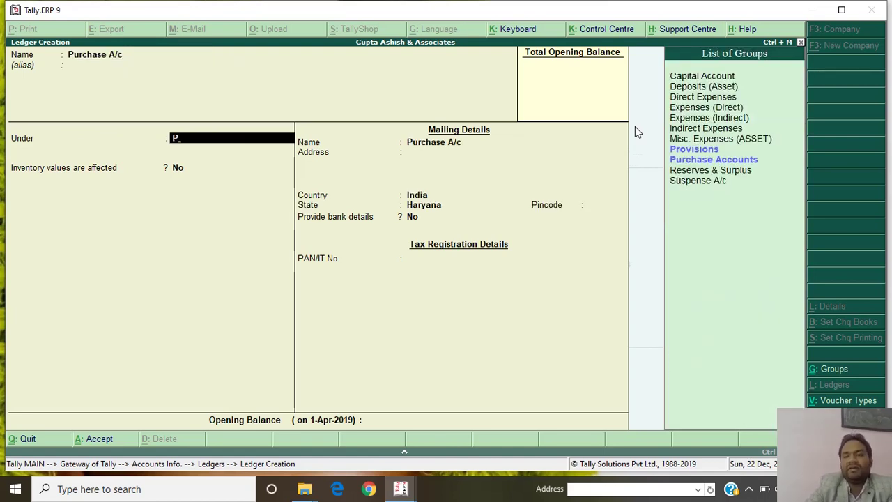
type("u")
key("Return")
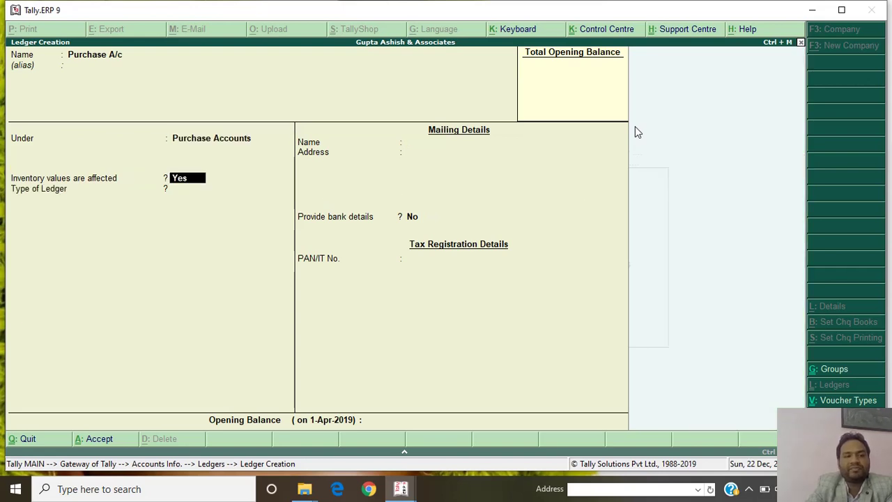
key("Return")
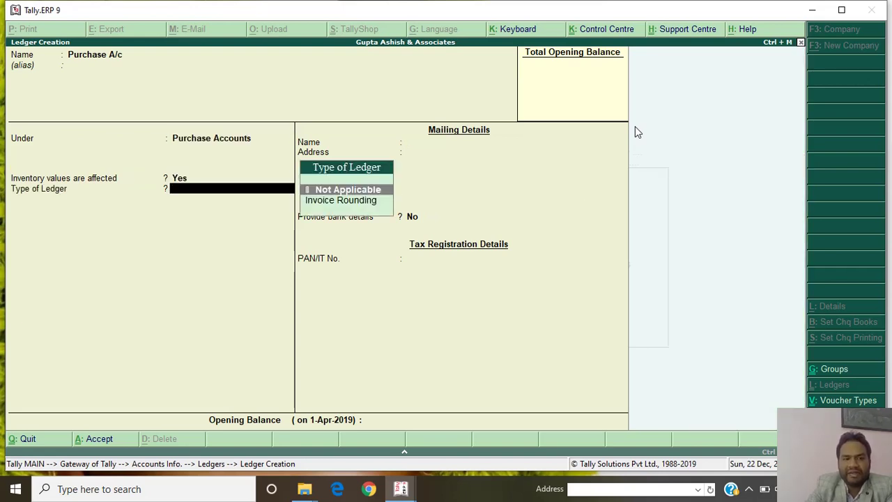
key("Return")
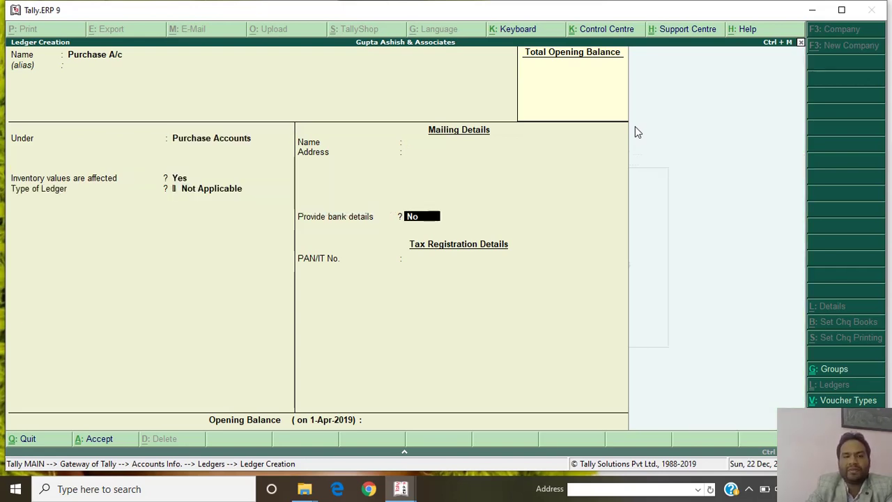
key("Return")
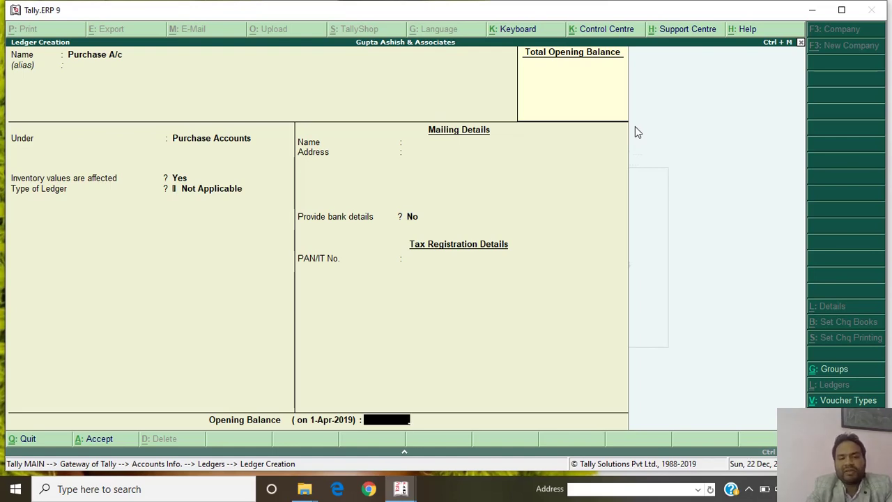
key("Return")
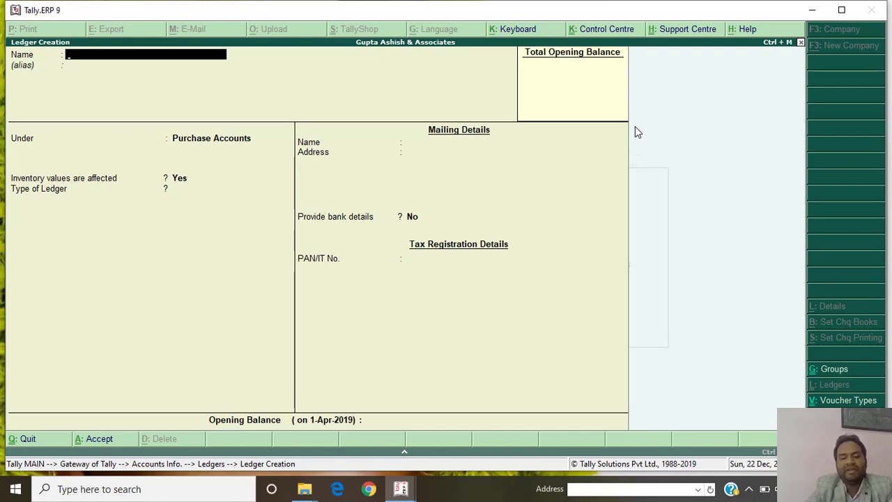
Quit the blank ledger form and close the Ledgers menu.
key("Escape")
key("y")
key("Escape")
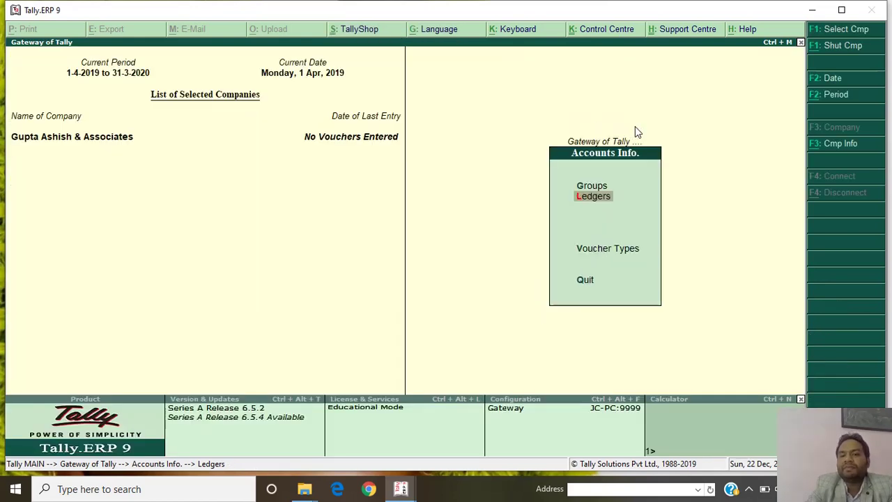
From Gateway of Tally, open F11 Company Features > Statutory & Taxation.
key("Escape")
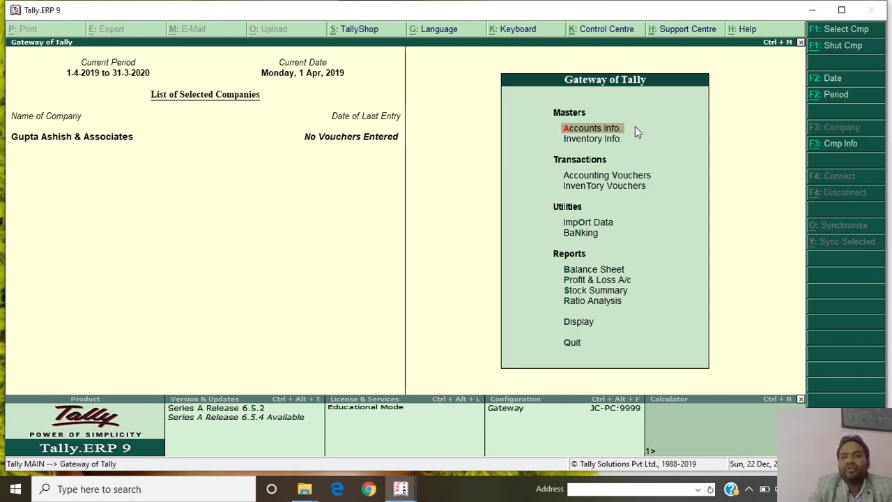
key("F11")
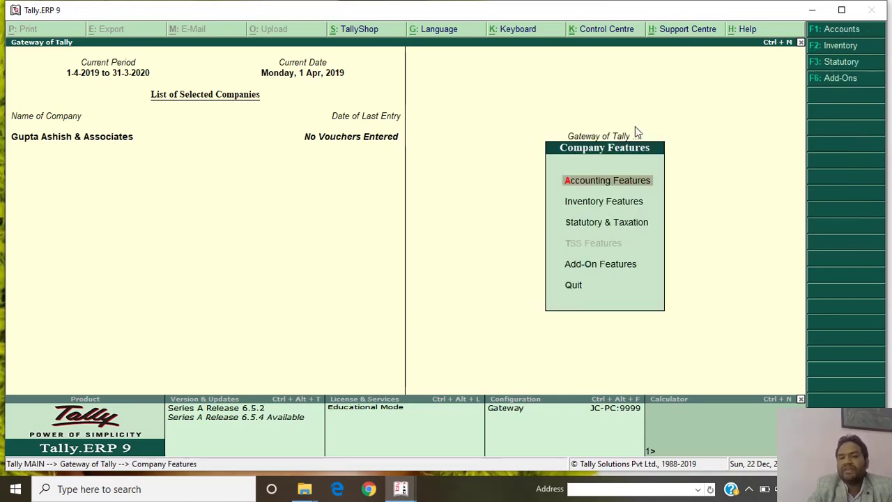
key("Down")
key("Down")
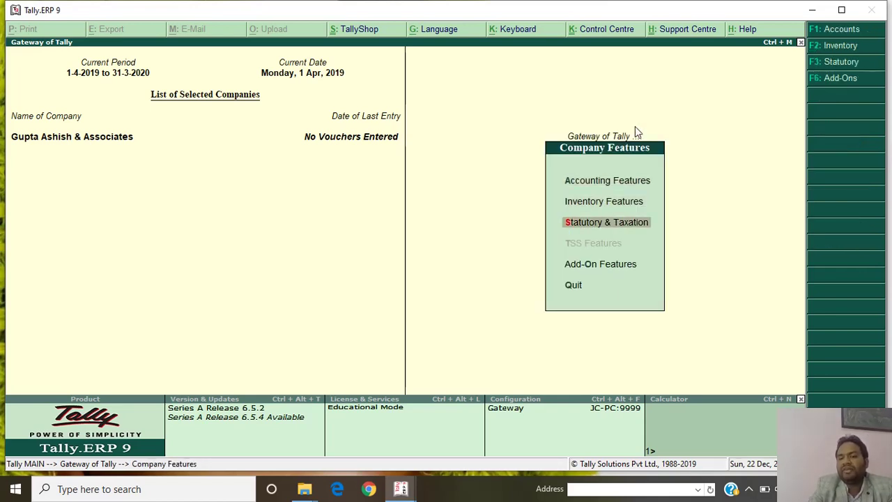
key("Return")
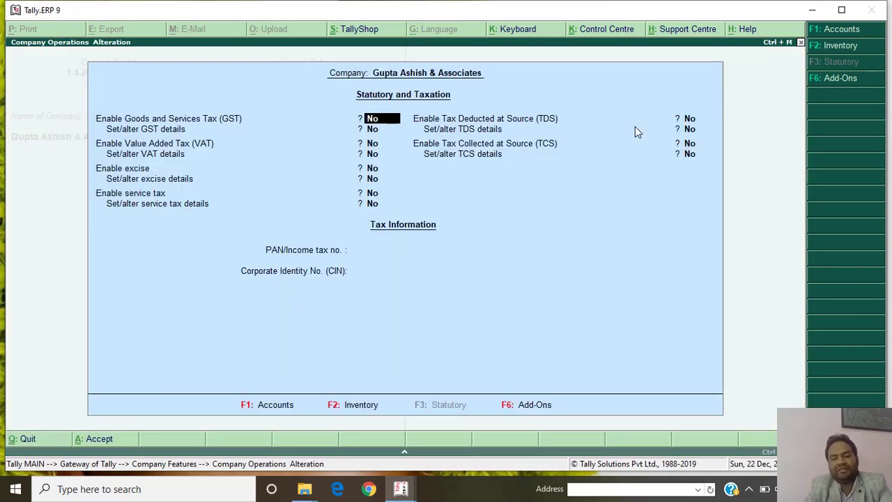
Enable GST and choose to set/alter the company's GST details.
type("y")
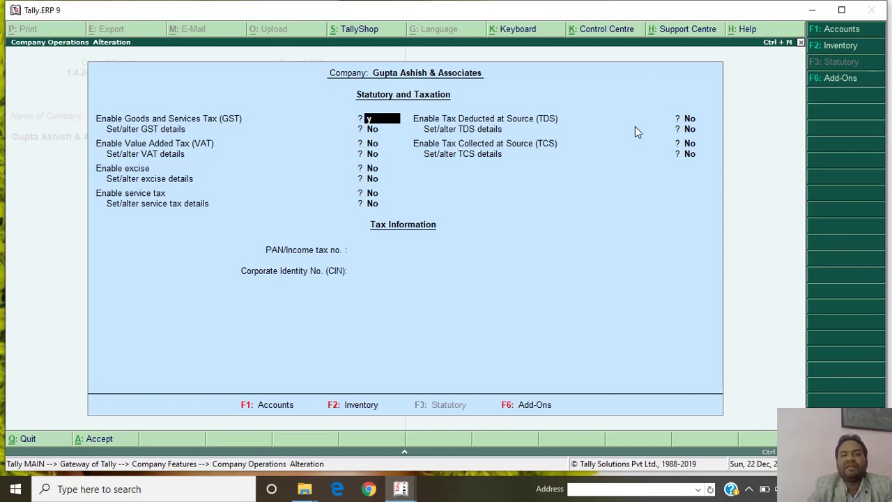
key("Return")
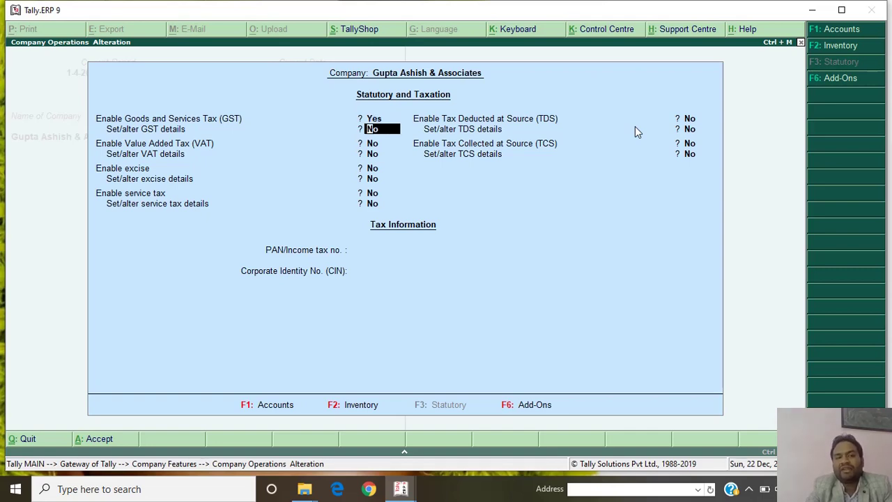
type("y")
key("Return")
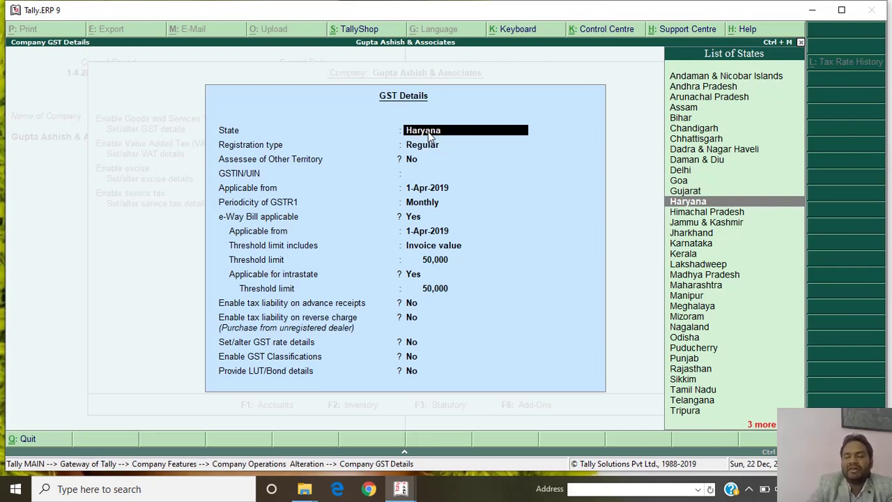
Keep state Haryana and Regular registration, and enter the company's GSTIN.
key("Return")
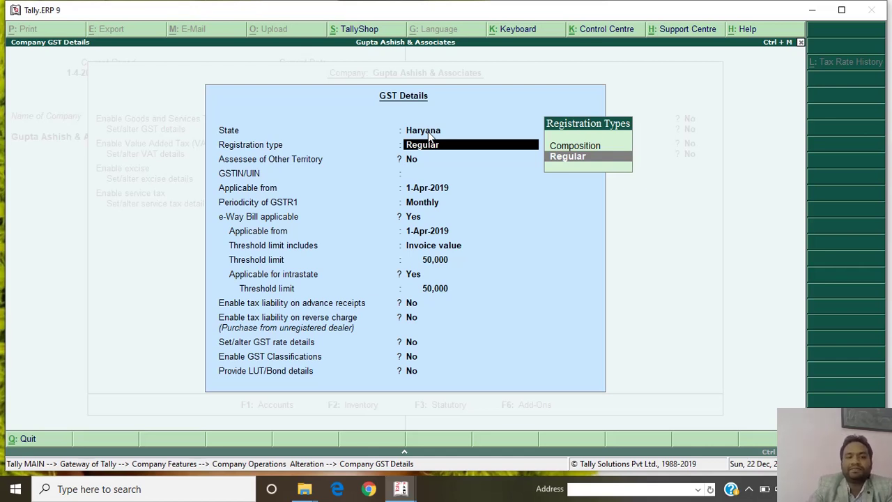
key("Return")
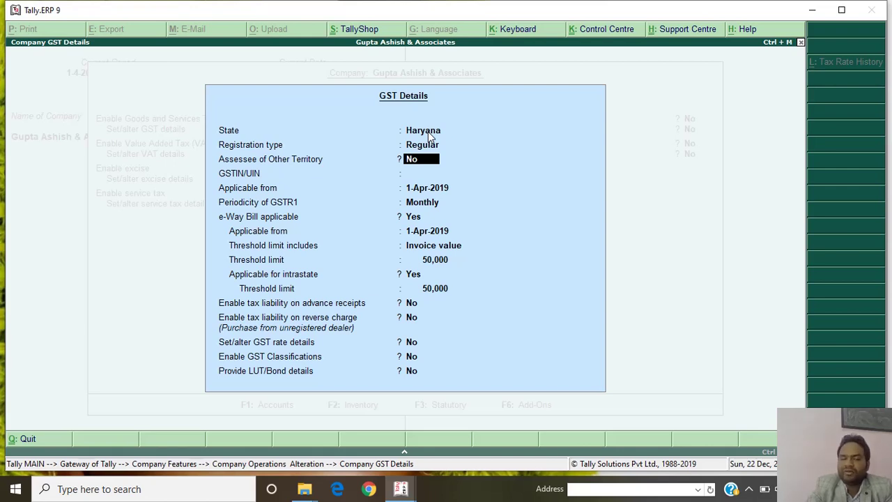
key("Return")
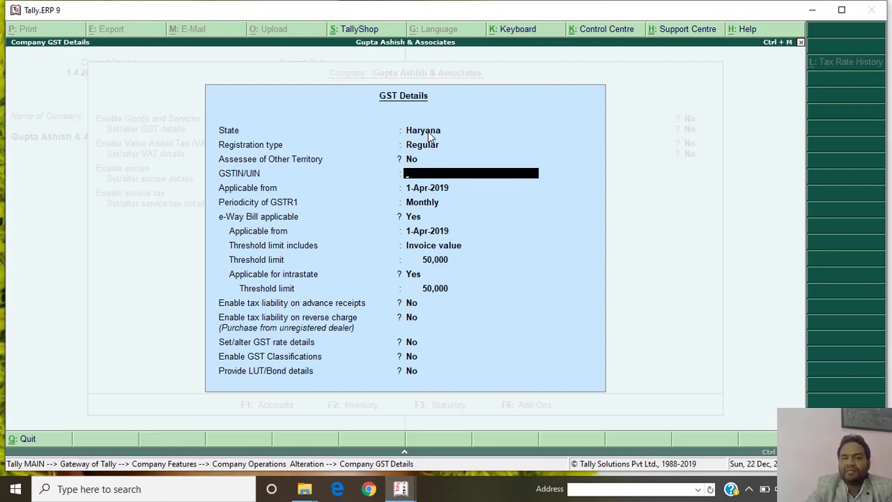
type("06")
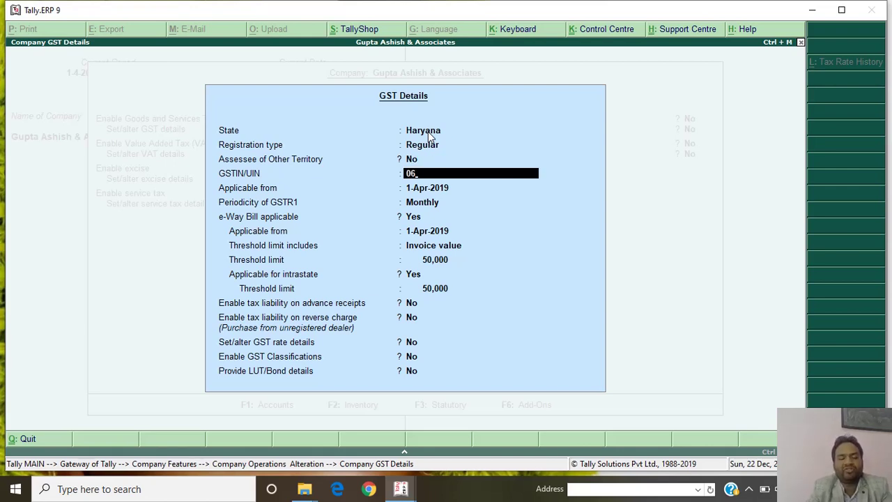
type("ABCD")
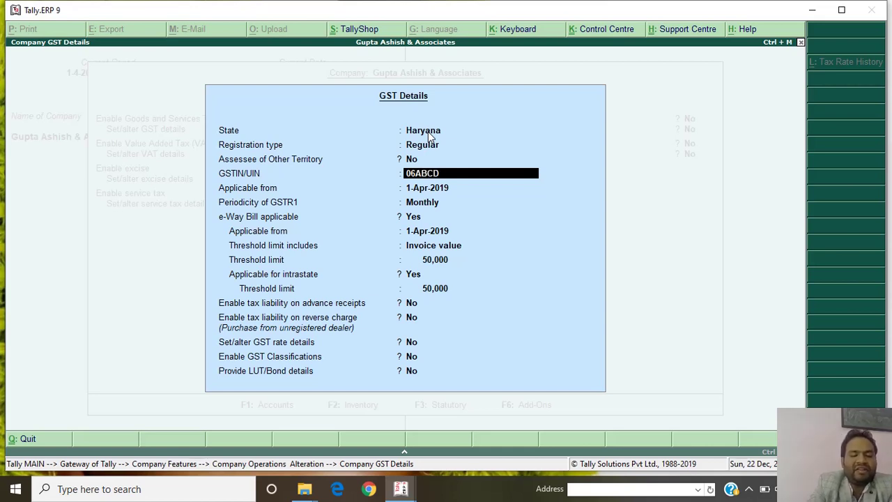
type("E1234P")
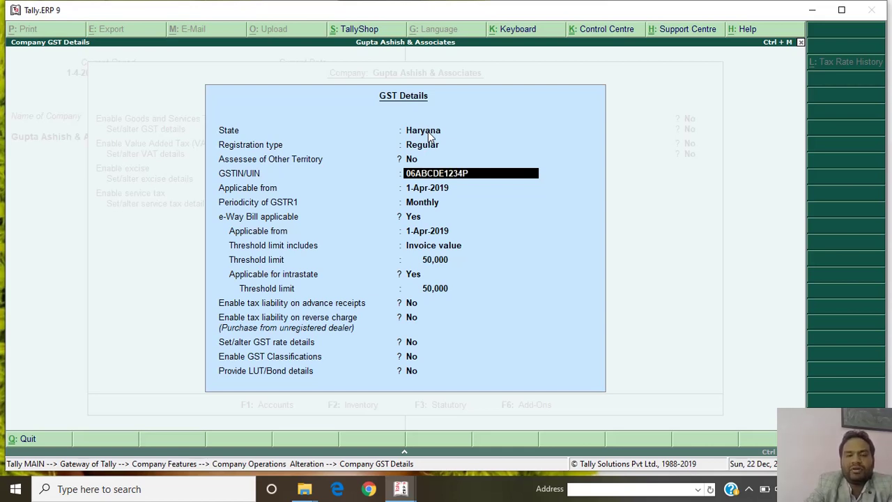
type("1ZY")
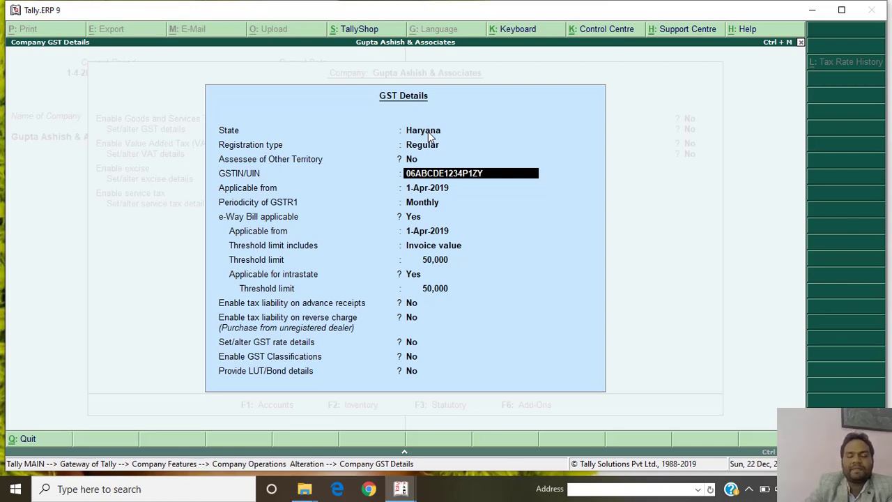
key("Return")
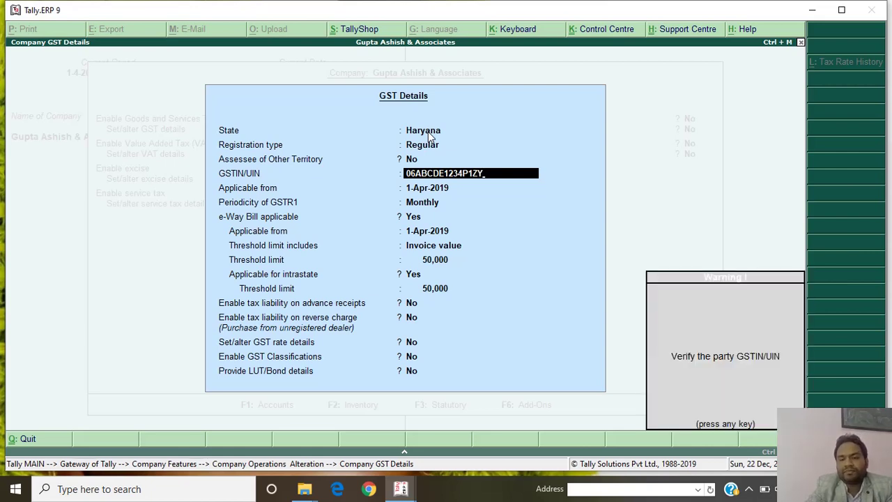
key("Return")
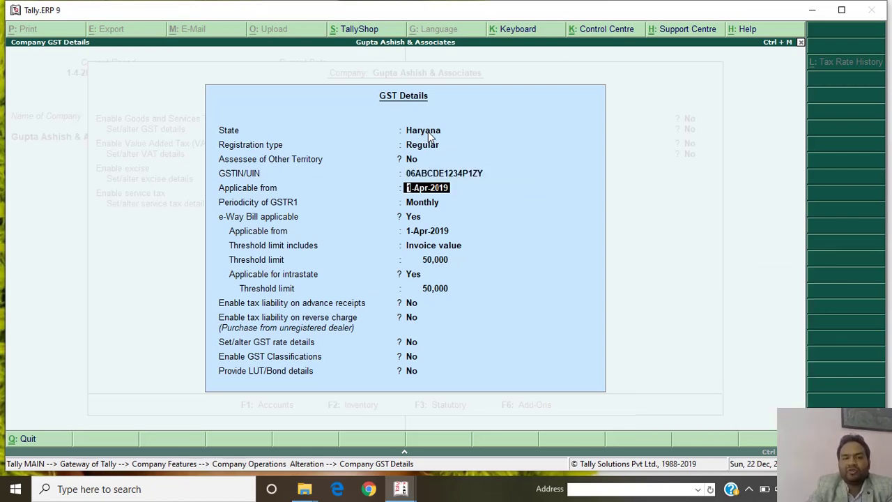
Keep monthly GSTR1; base e-Way Bill on Invoice value with 50,000 interstate and intrastate thresholds.
key("Return")
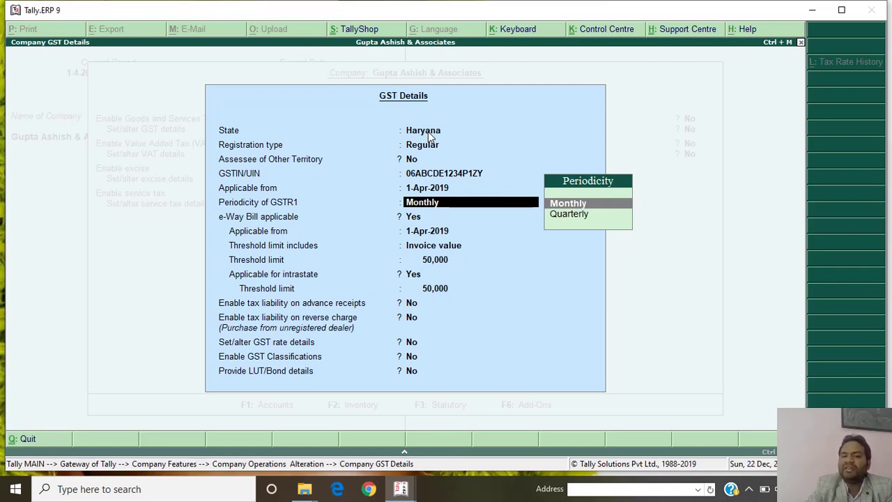
key("Return")
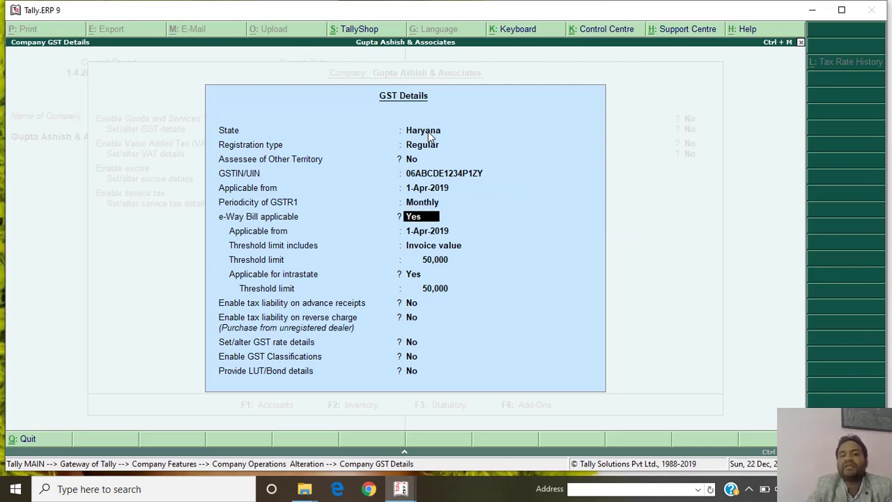
key("Return")
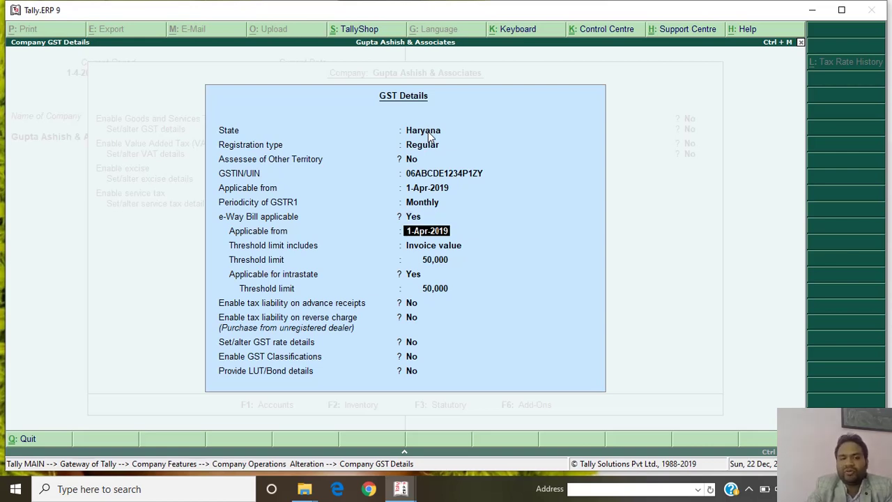
key("Return")
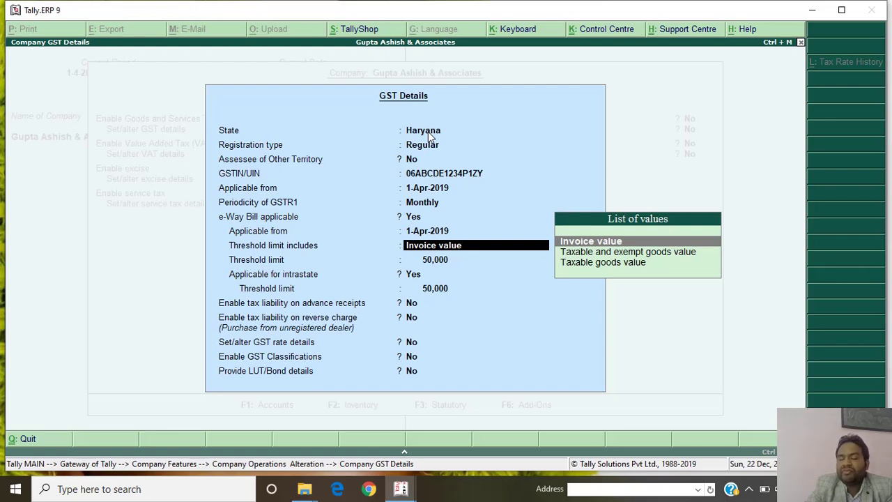
key("Return")
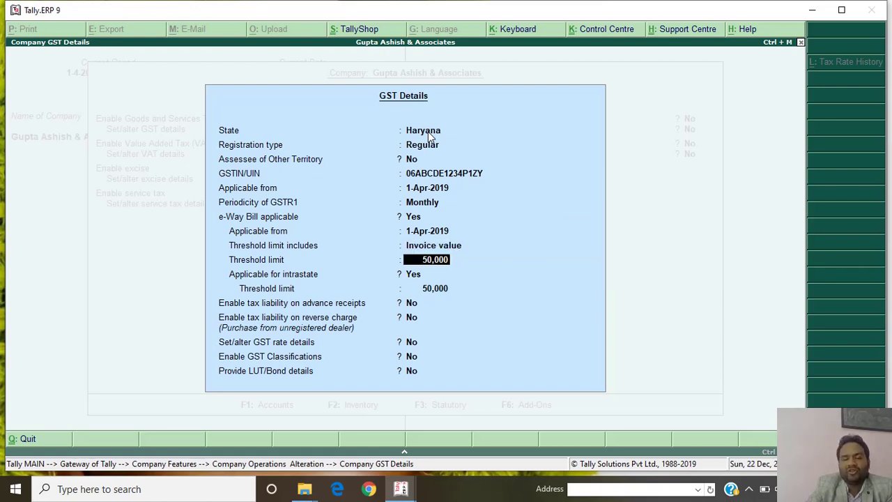
key("Return")
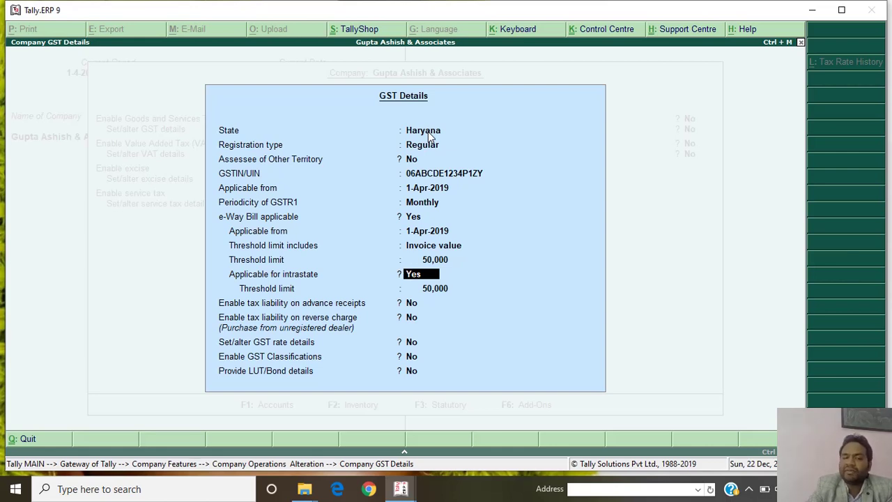
key("Return")
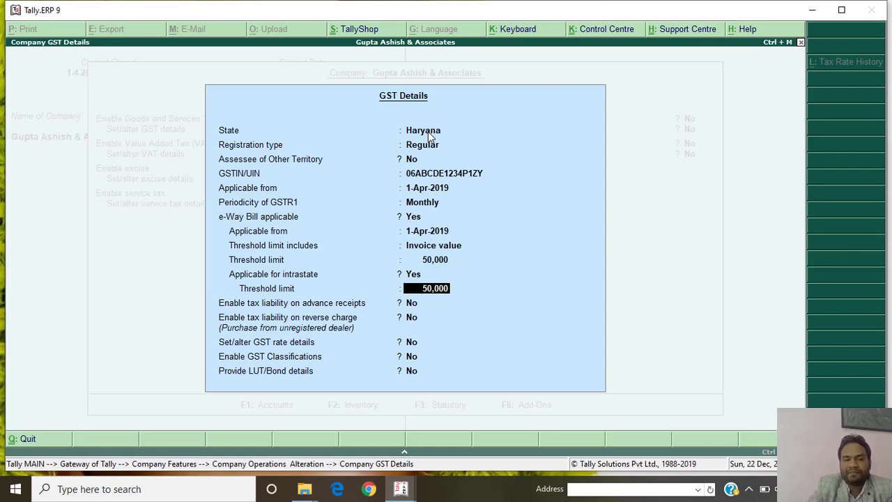
key("Return")
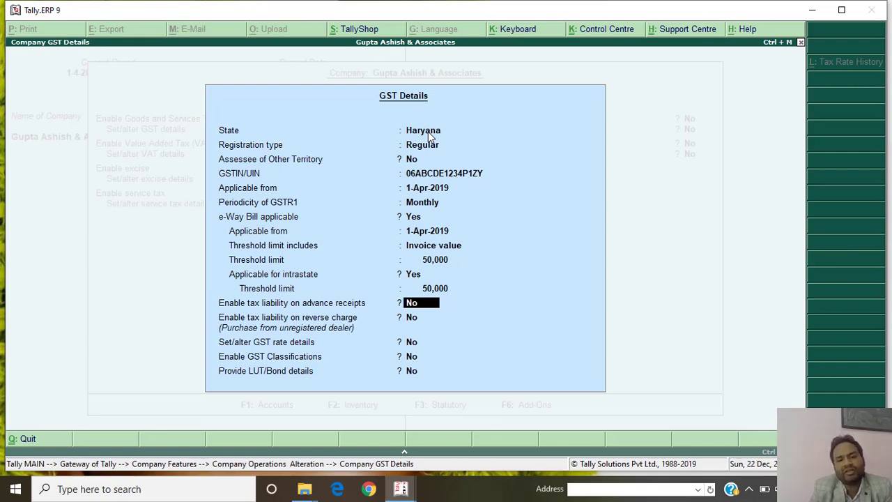
Leave advance-receipt and reverse-charge liability, rate details, classifications and LUT/Bond at No, accepting GST details.
key("Return")
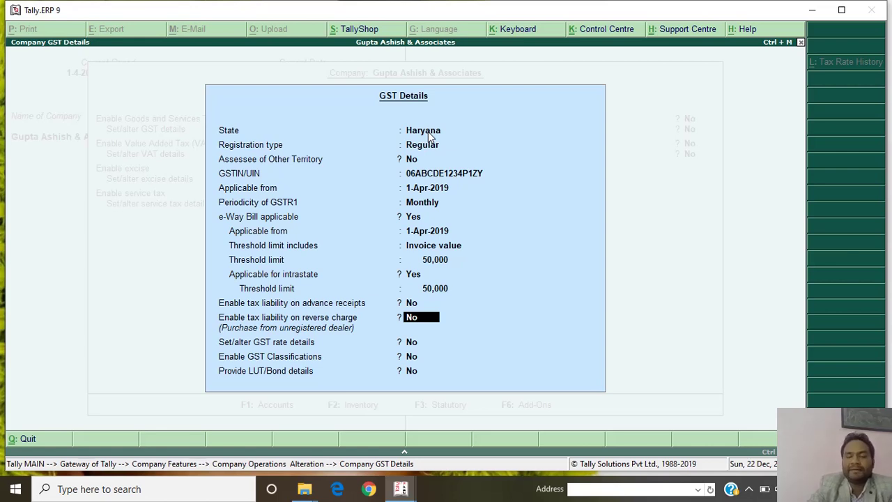
key("Return")
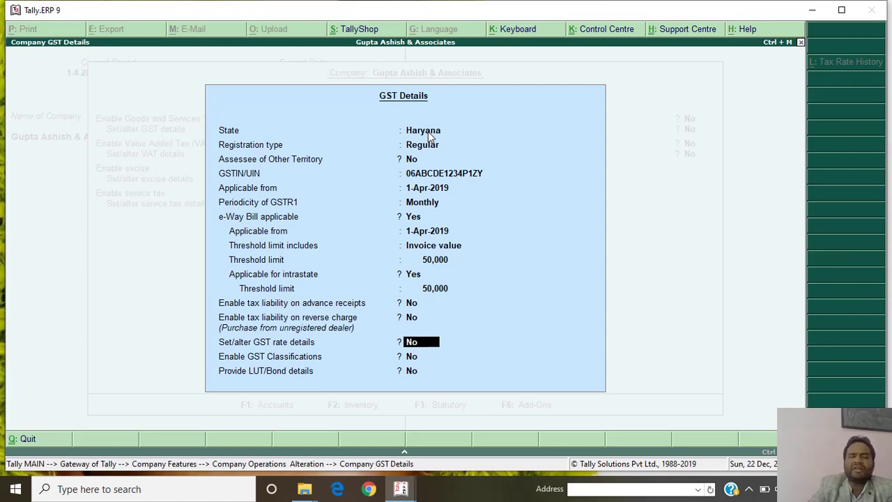
key("Return")
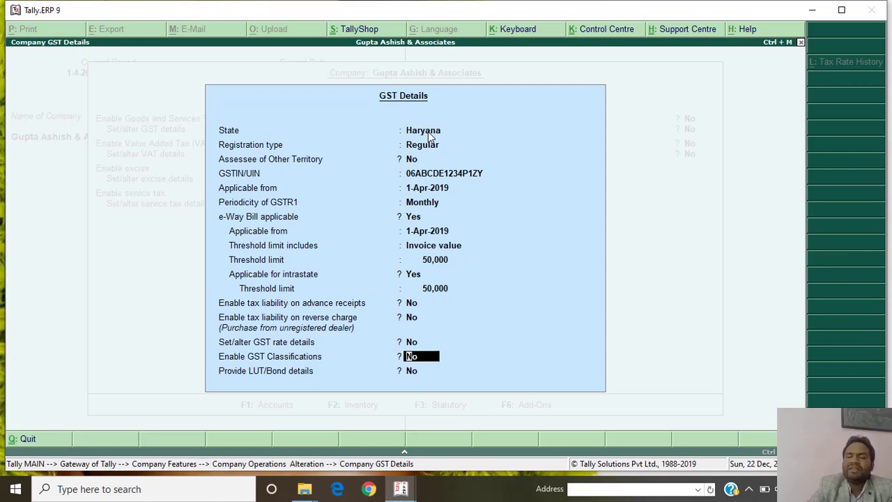
key("Return")
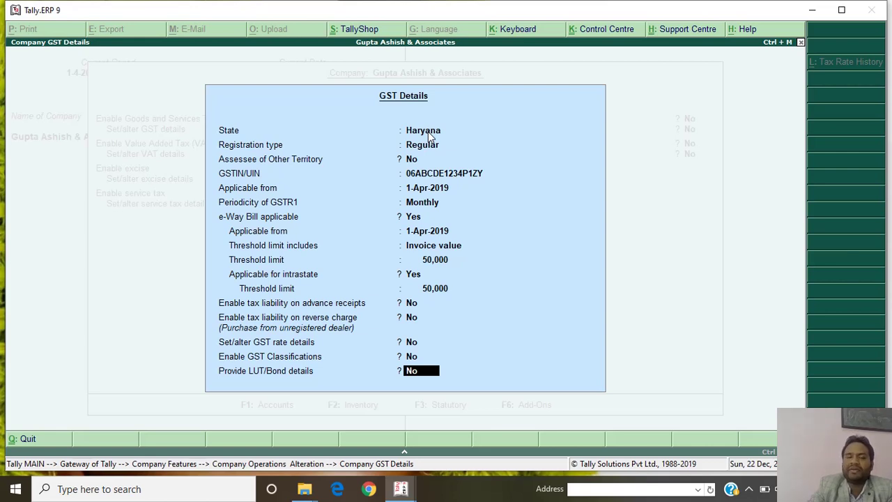
key("Return")
key("Return")
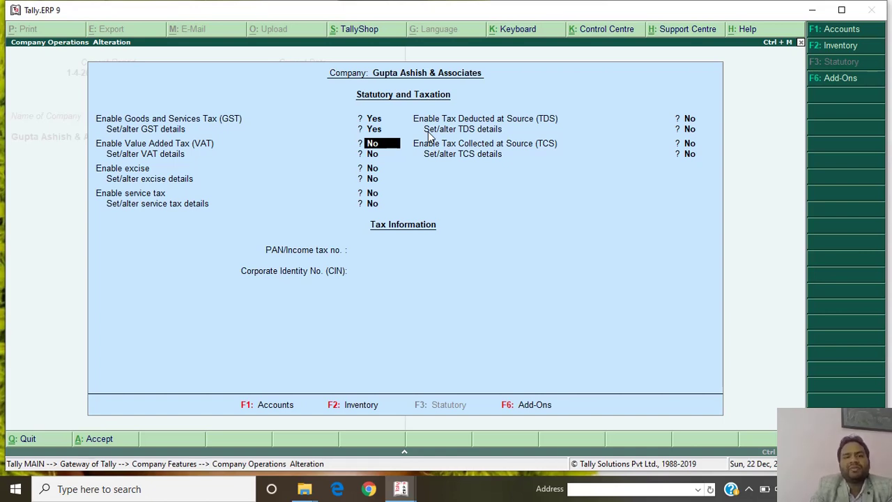
Keep VAT, excise, service tax, TDS and TCS disabled, leaving PAN and CIN blank.
key("Return")
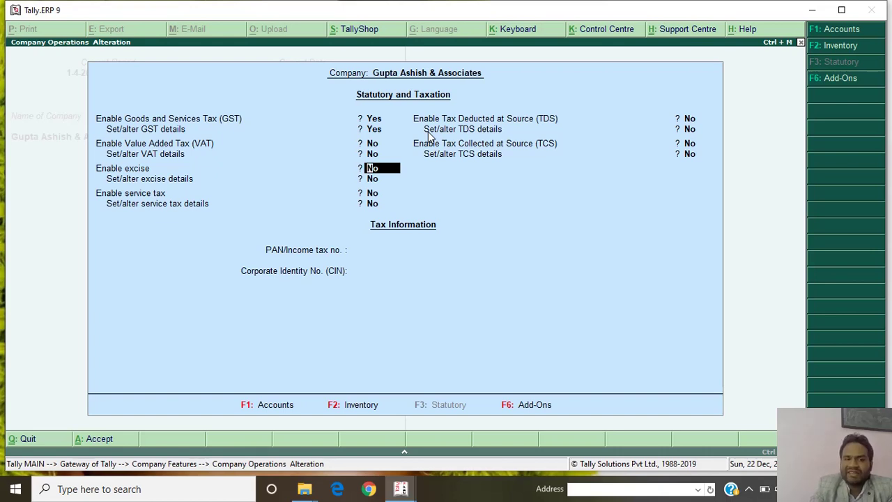
key("Return")
key("Return")
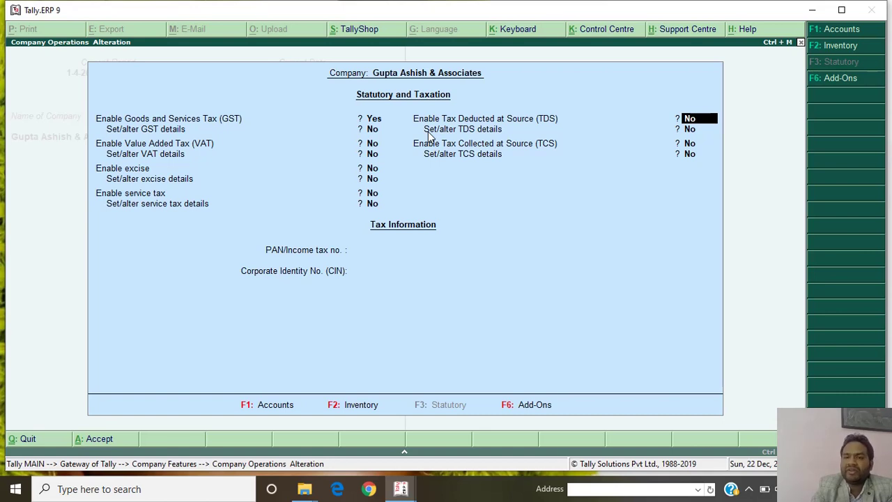
key("Return")
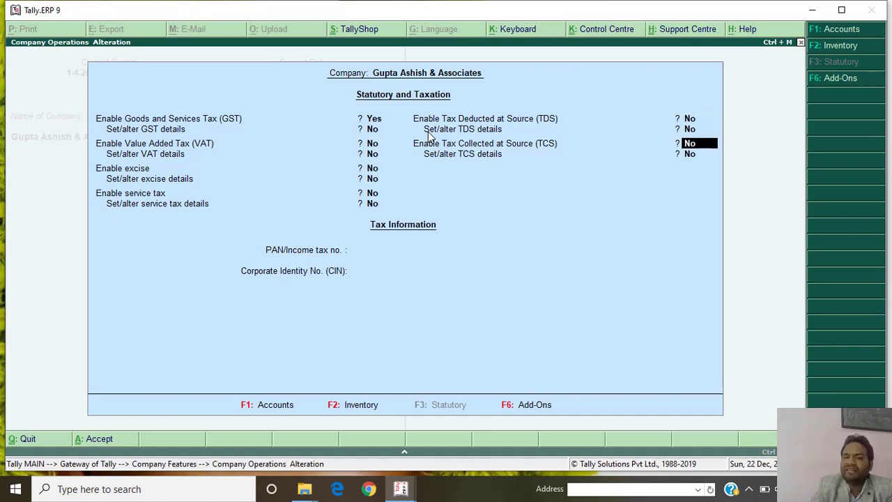
key("Return")
key("Return")
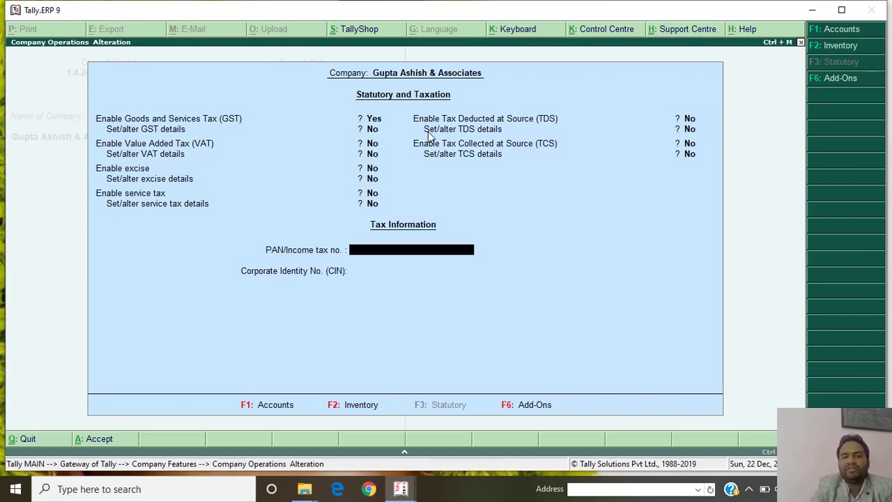
key("BackSpace")
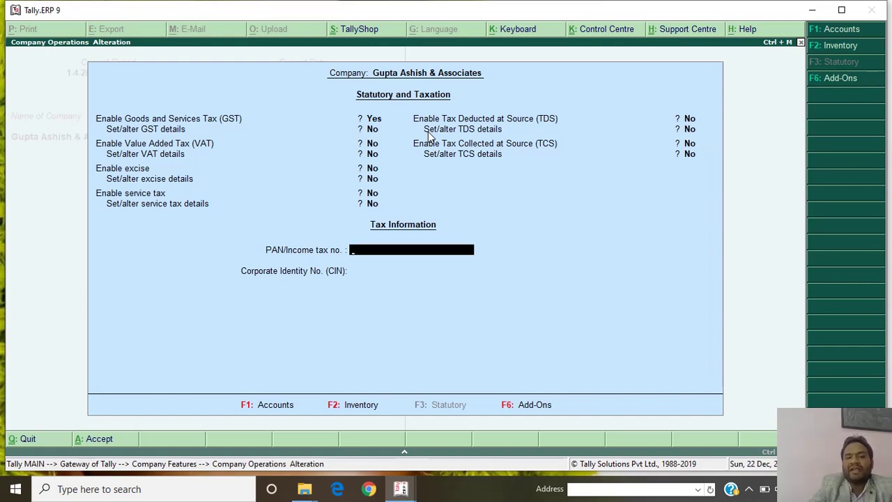
key("Return")
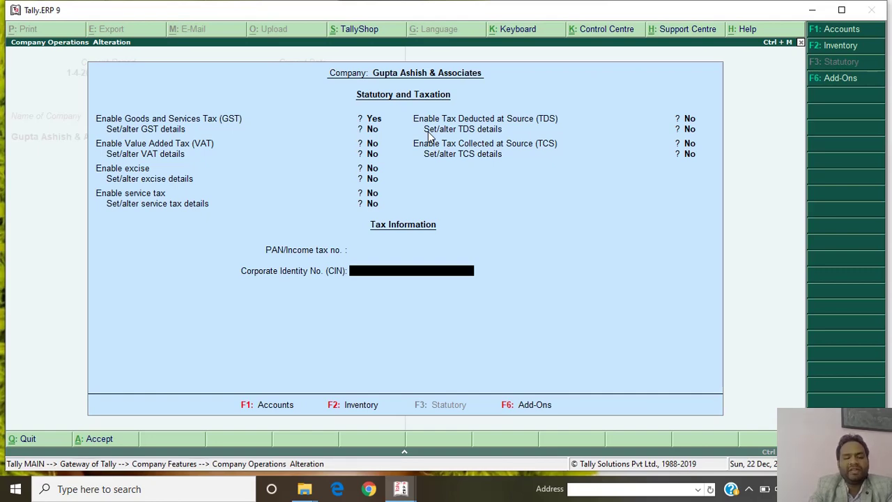
key("Return")
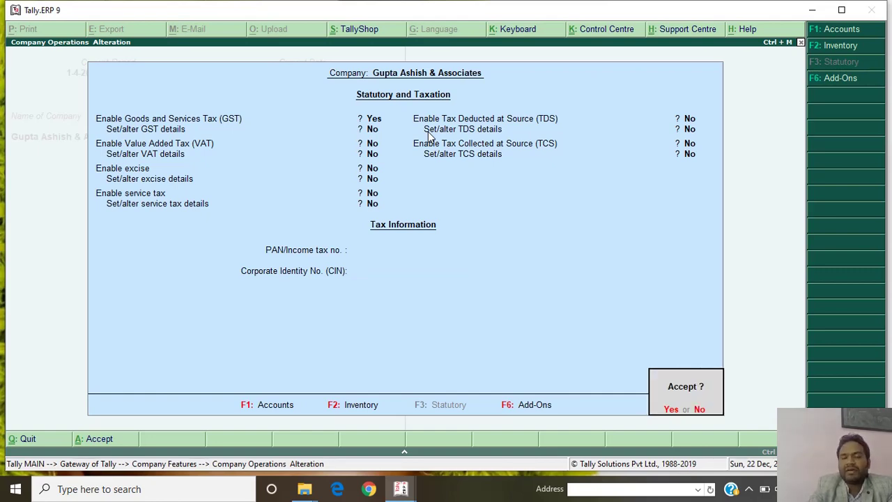
Save the statutory settings and bring up the single-ledger alteration list from Accounts Info > Ledgers.
key("y")
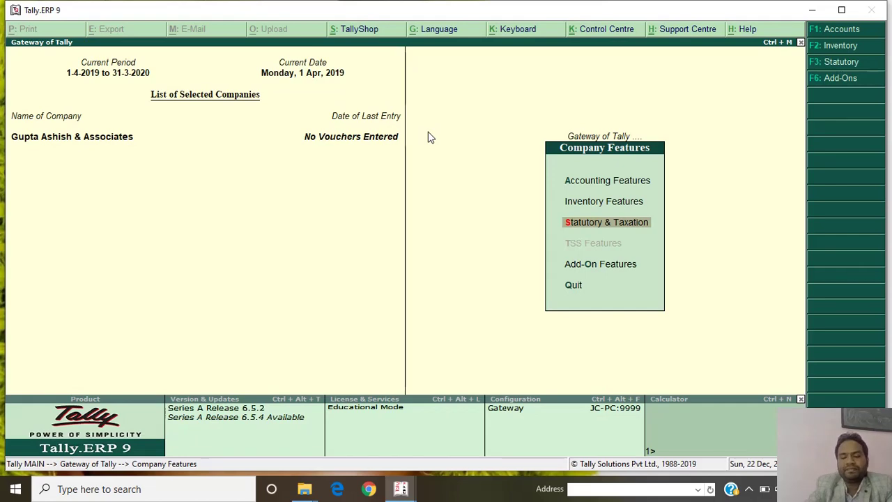
key("Escape")
key("Escape")
key("Escape")
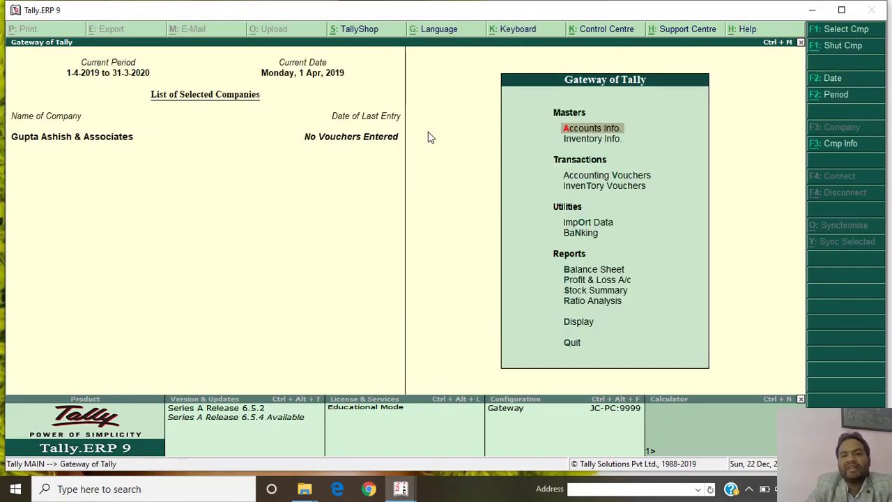
key("Return")
key("Down")
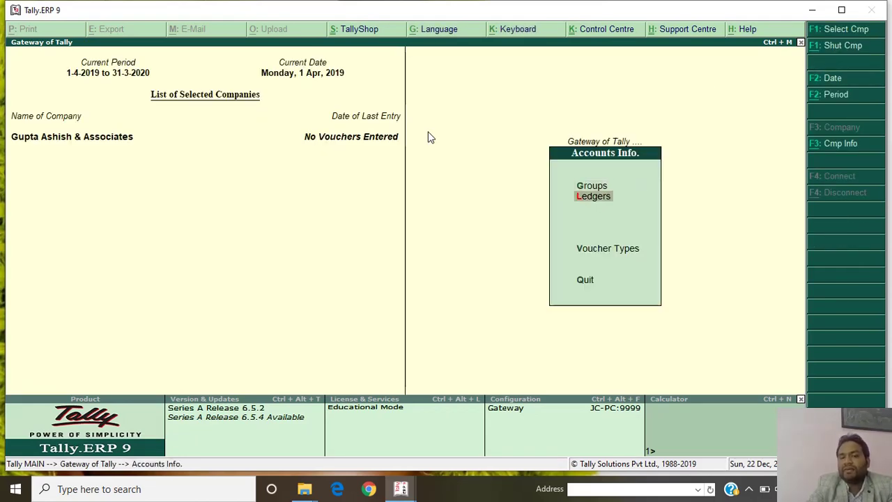
key("Return")
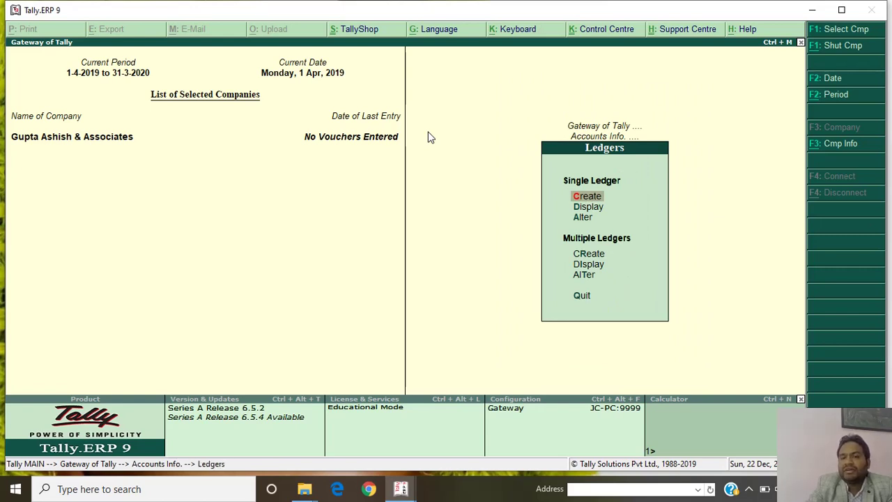
key("Down")
key("Down")
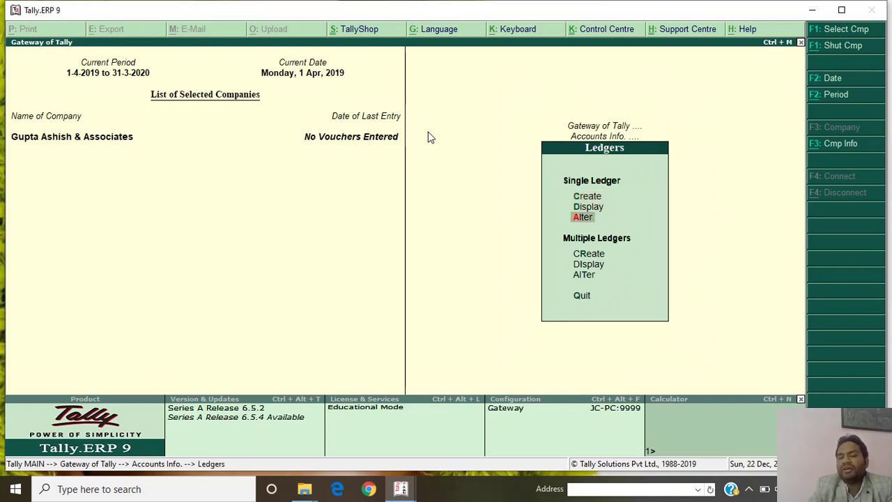
key("Return")
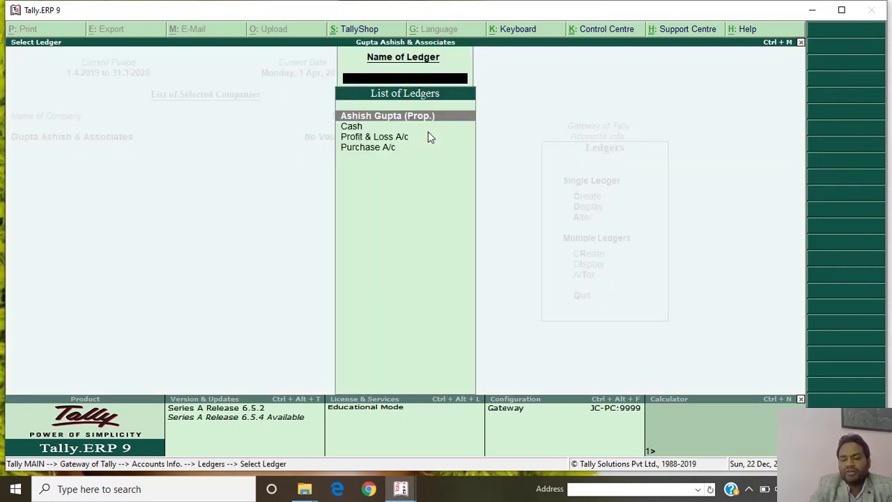
key("Down")
key("Down")
key("Down")
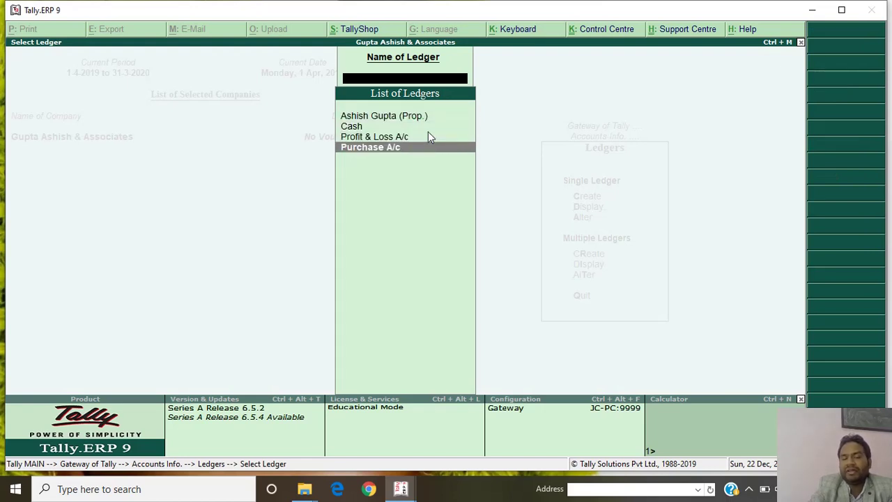
key("Up")
key("Up")
key("Up")
key("Down")
key("Down")
key("Down")
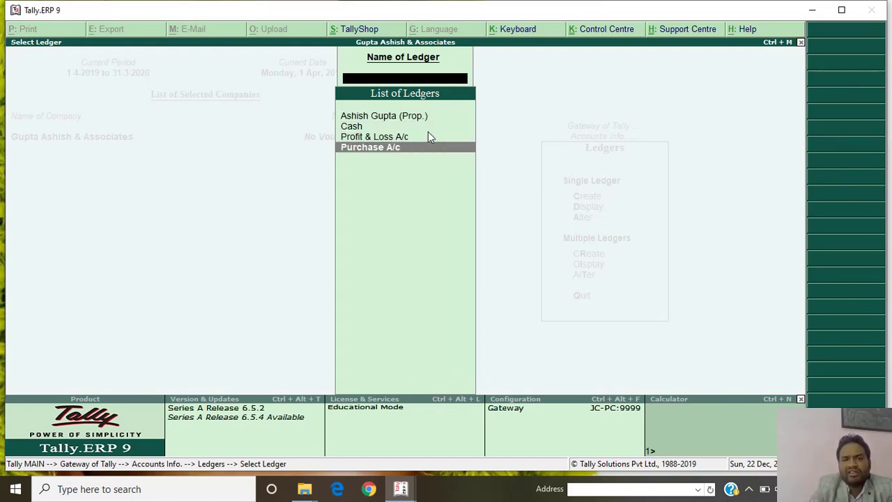
key("Up")
key("Up")
key("Up")
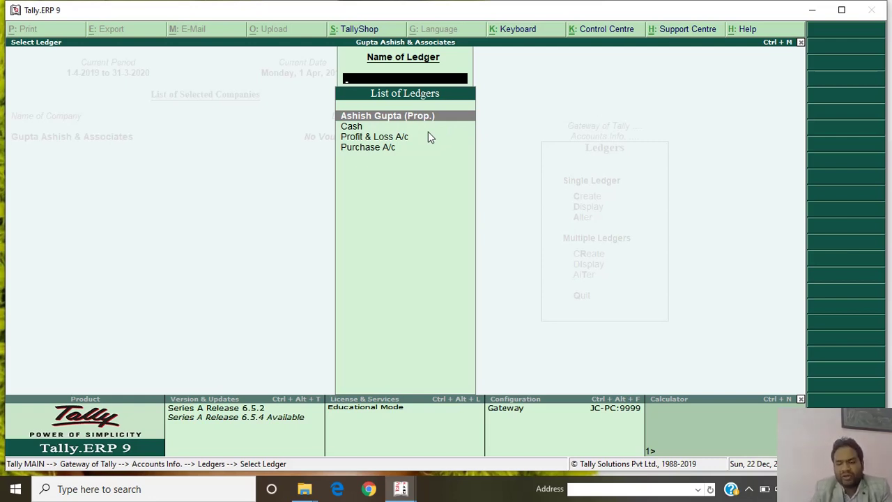
key("Down")
key("Down")
key("Down")
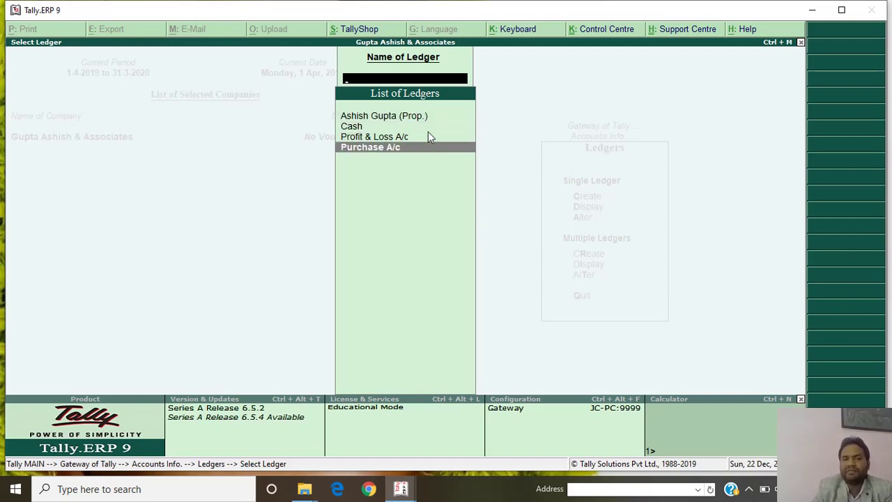
key("Up")
key("Up")
key("Down")
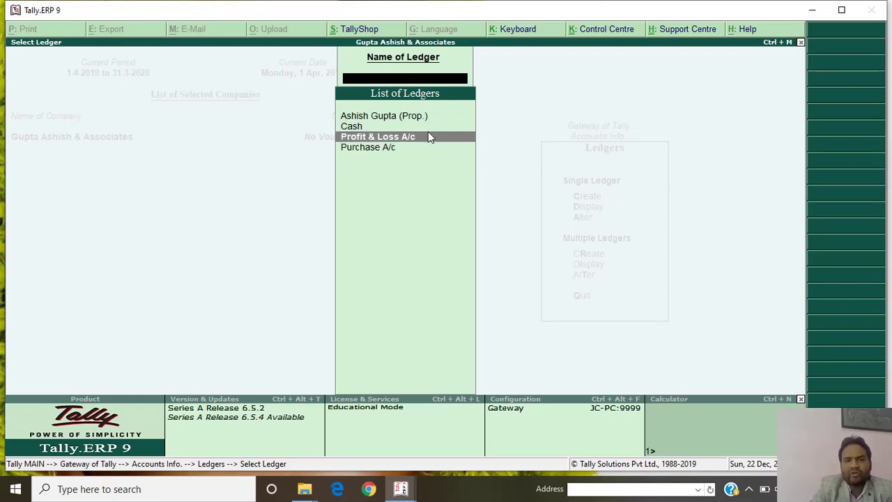
key("Up")
key("Down")
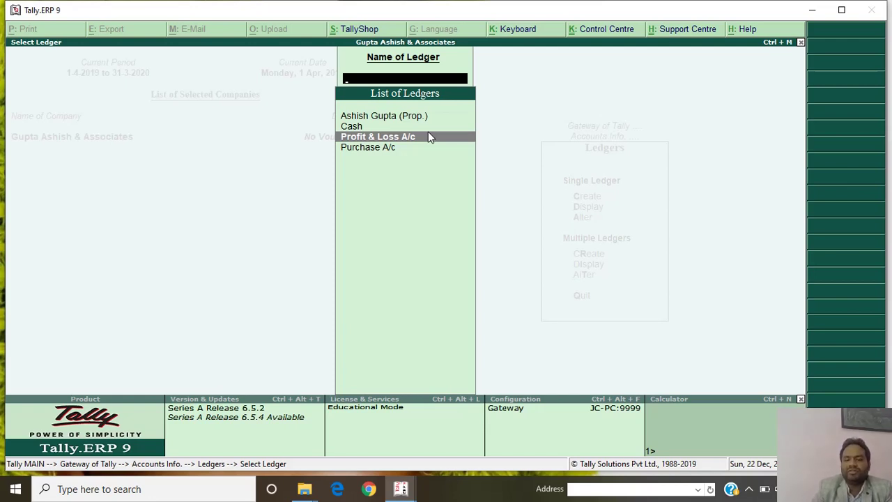
key("Down")
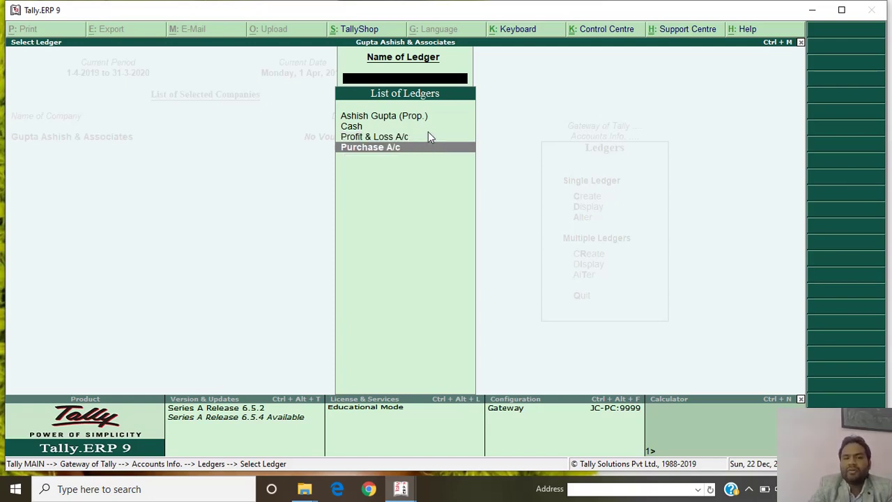
Alter Purchase A/c: ledger type Not Applicable, GST Applicable, and Set/alter GST Details Yes.
key("Return")
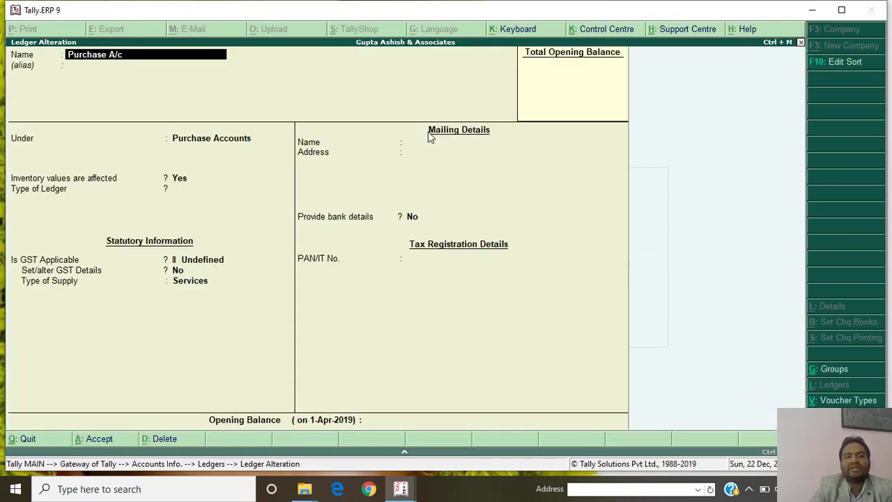
key("Return")
key("Return")
key("Return")
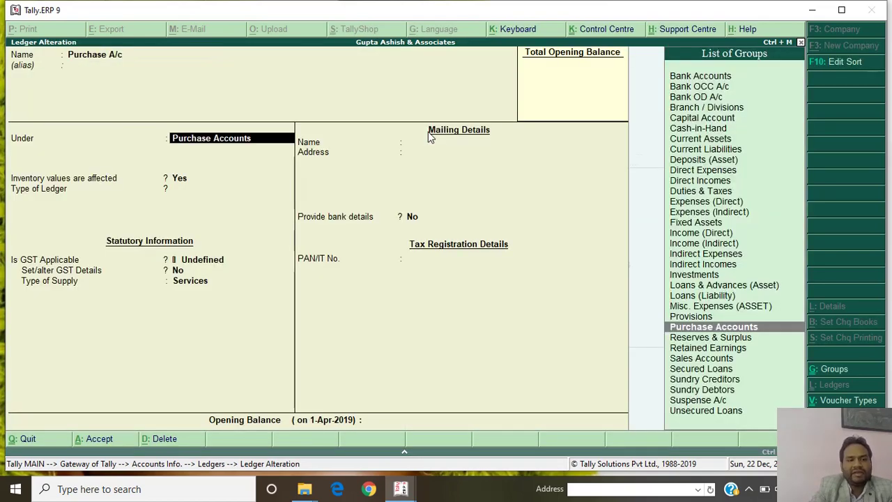
key("Return")
key("Return")
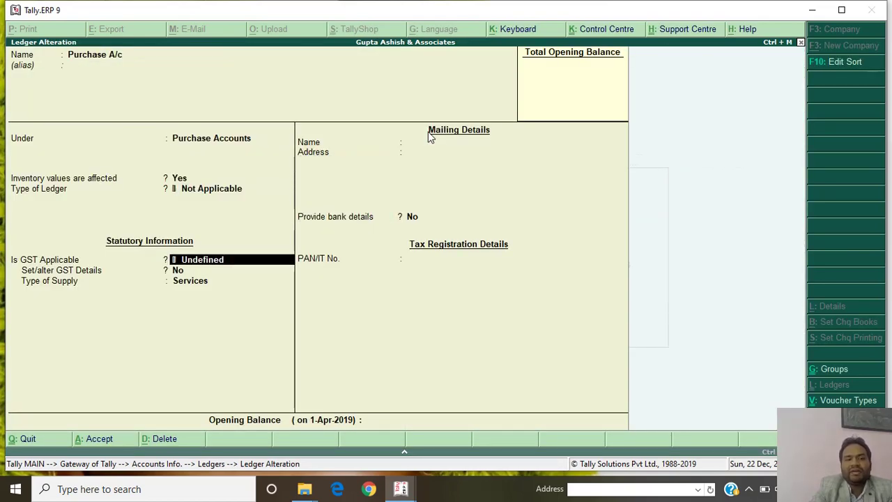
key("BackSpace")
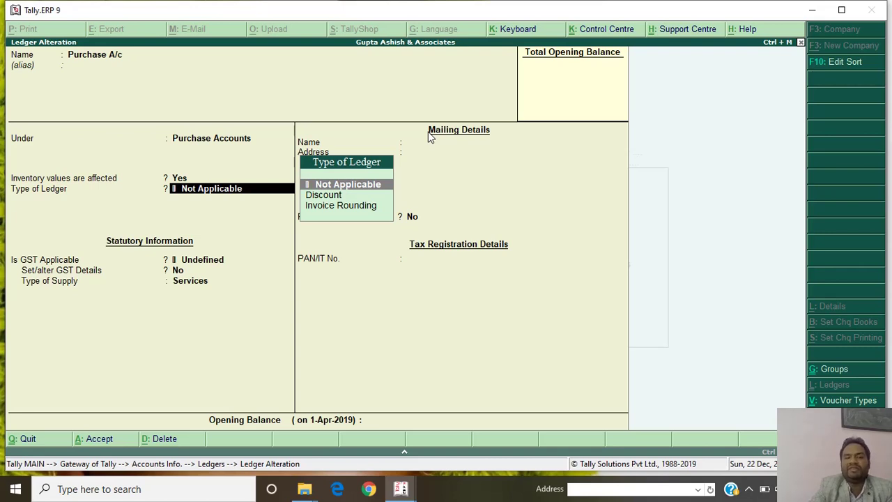
key("Return")
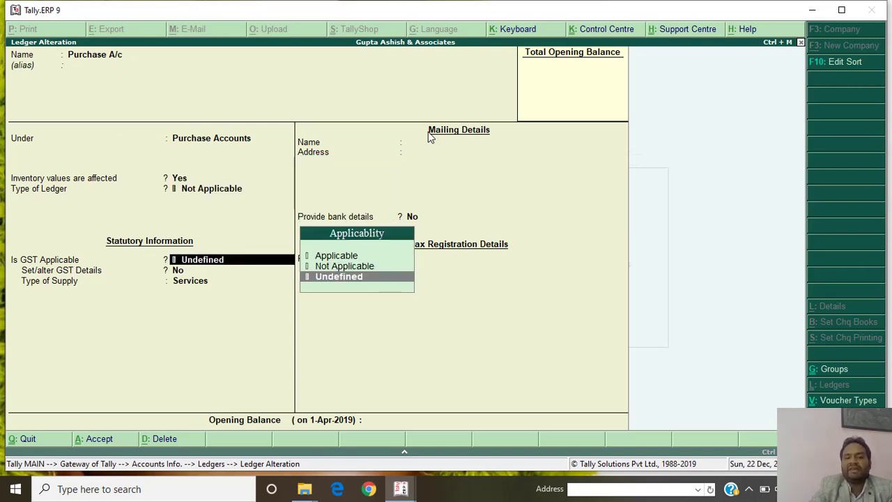
key("Up")
key("Up")
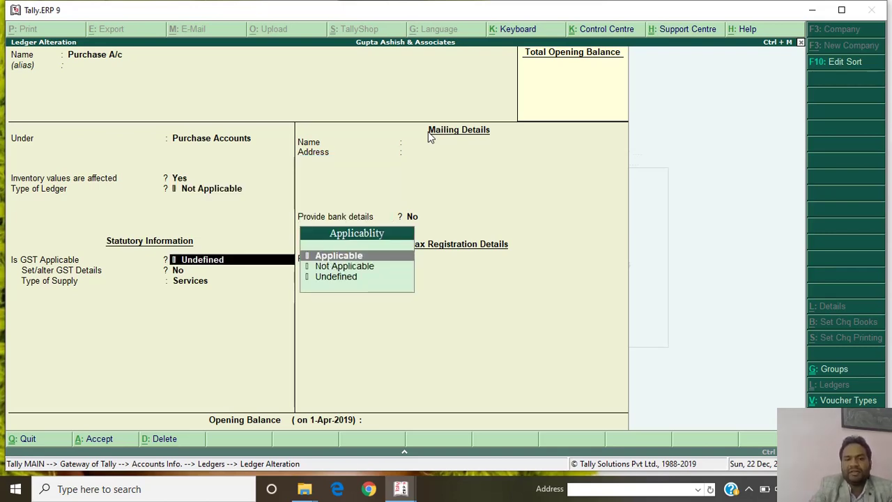
key("Return")
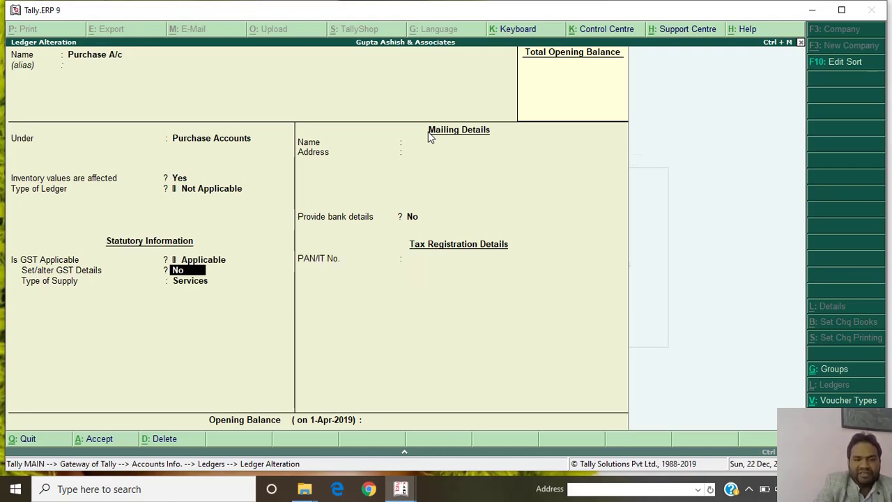
type("y")
key("Return")
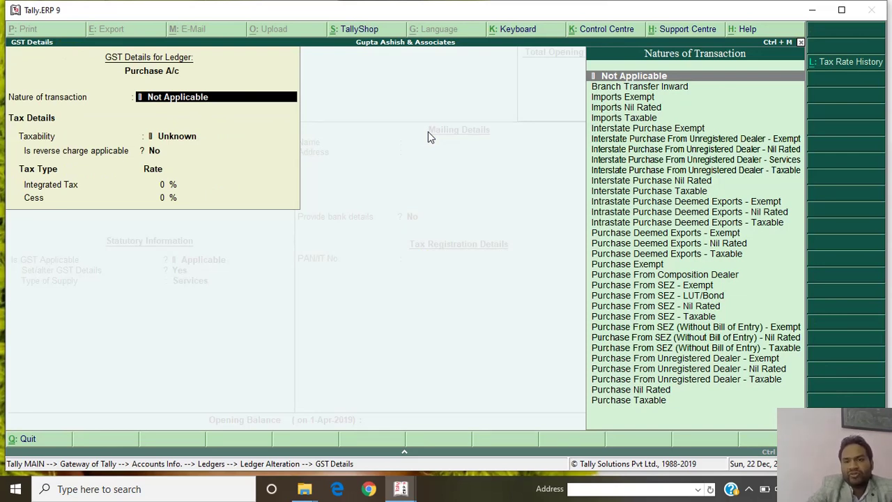
Set Purchase A/c's nature of transaction to Purchase Taxable with 5% integrated tax.
key("Down")
key("Down")
key("Down")
key("Down")
key("Down")
key("Down")
key("Down")
key("Down")
key("Down")
key("Down")
key("Down")
key("Down")
key("Down")
key("Down")
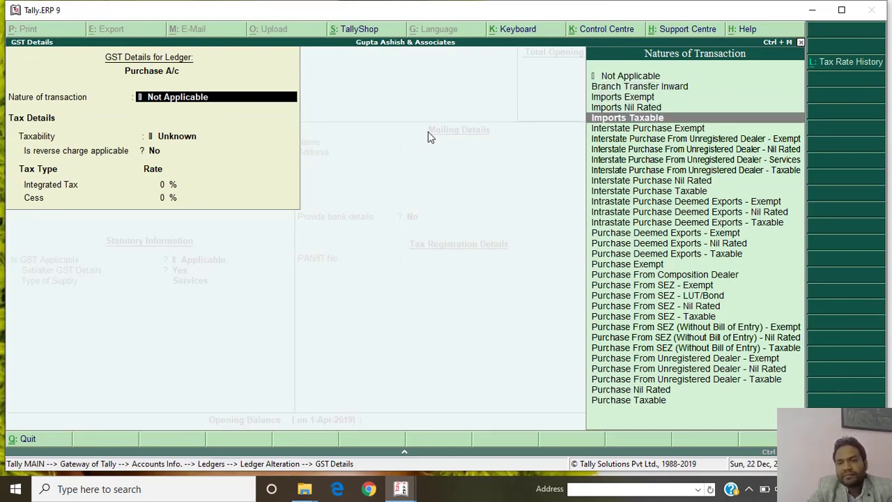
key("Down")
key("Down")
key("Down")
key("Down")
key("Down")
key("Down")
key("Down")
key("Down")
key("Down")
key("Down")
key("Down")
key("Down")
key("Down")
key("Down")
key("Down")
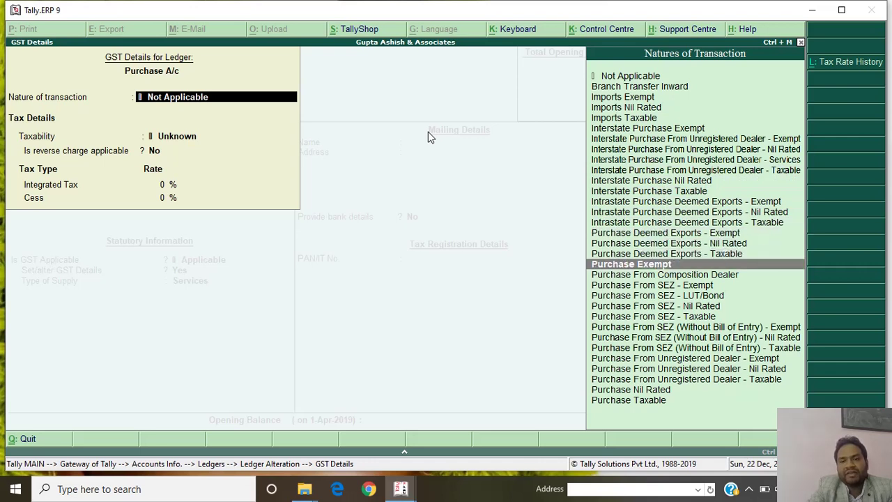
key("Down")
key("Down")
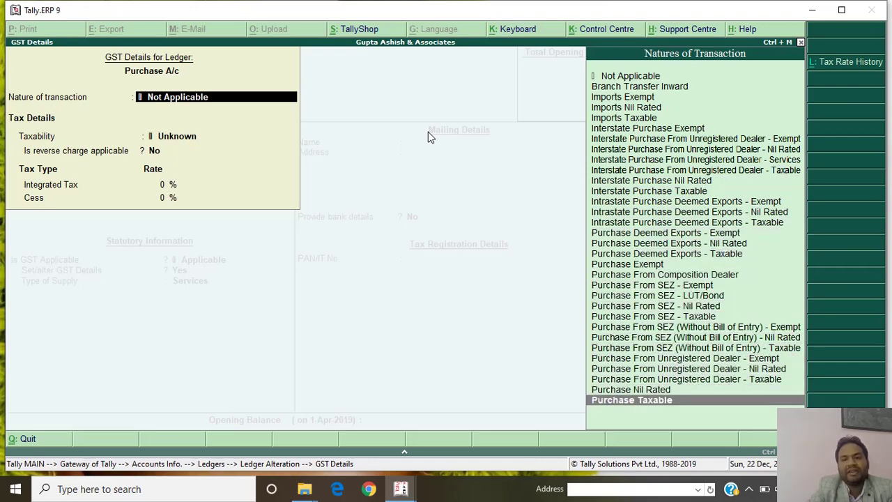
key("Up")
key("Up")
key("Down")
key("Down")
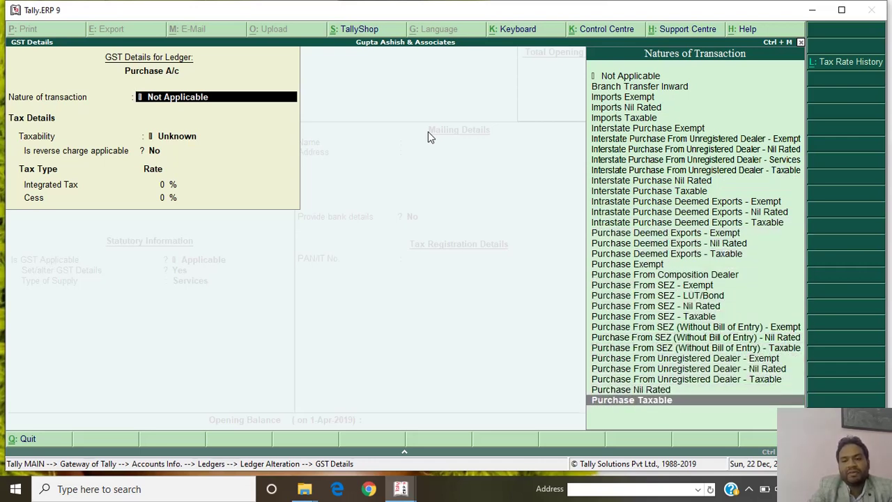
key("Return")
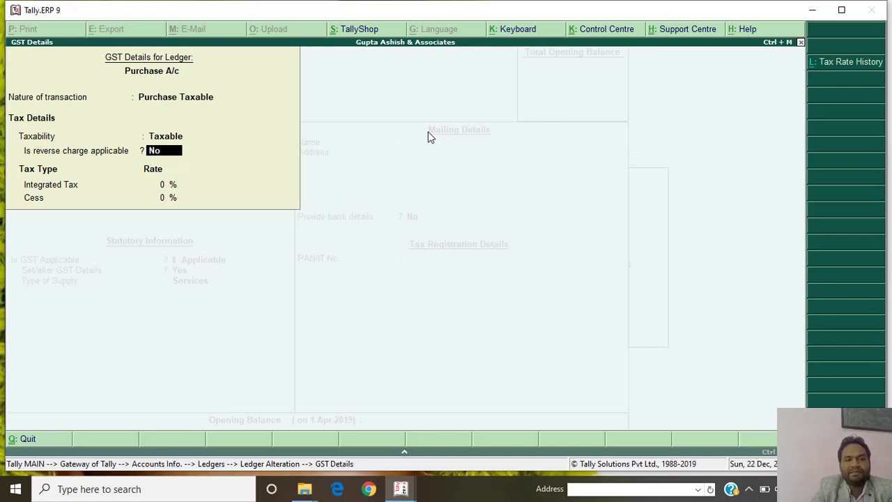
key("Return")
type("55")
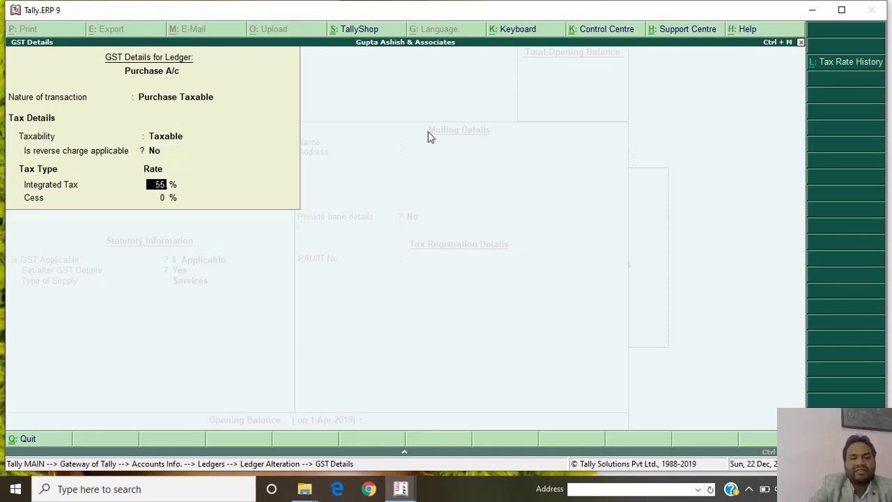
key("BackSpace")
key("Return")
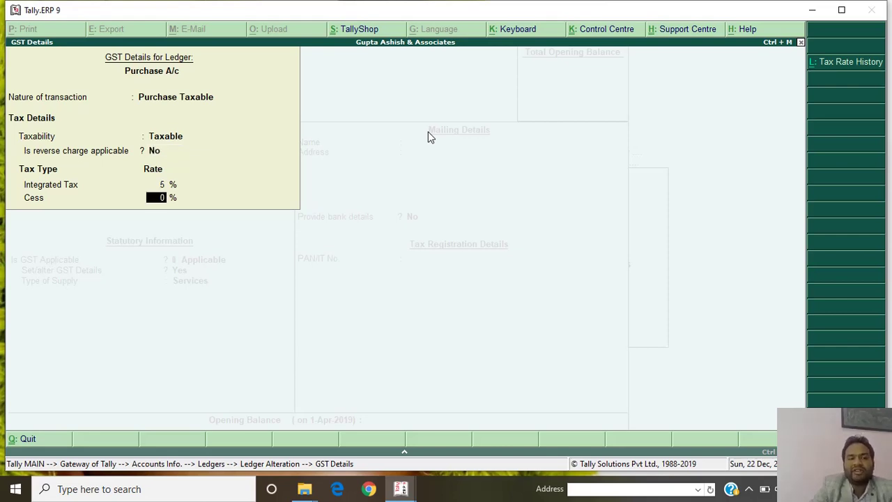
key("Return")
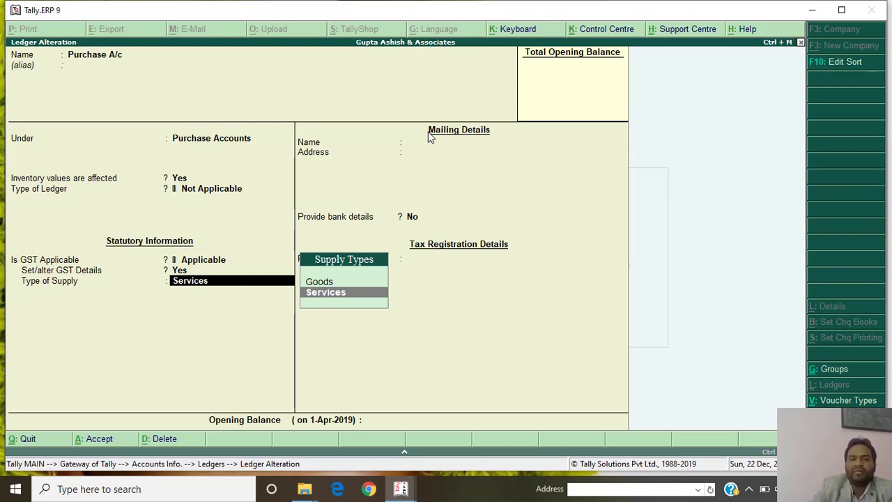
Set supply type to Goods, rename the ledger 'Purchase 5 %' and save it.
key("Up")
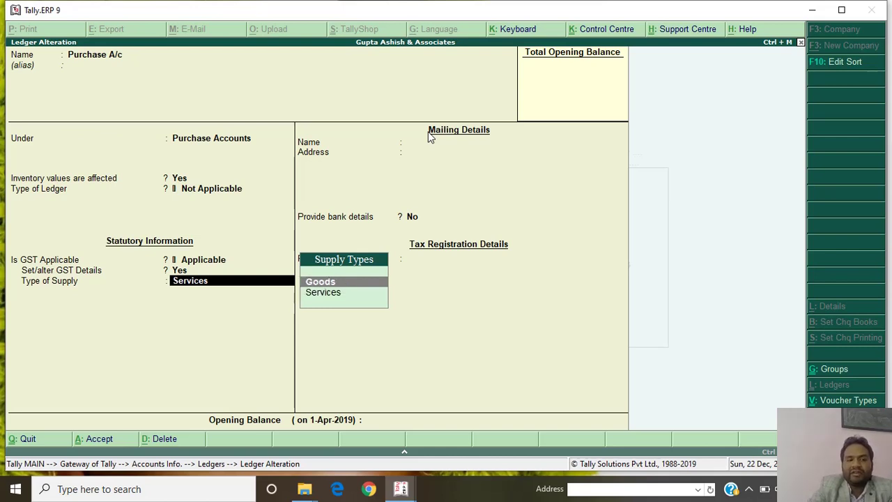
key("Return")
key("Return")
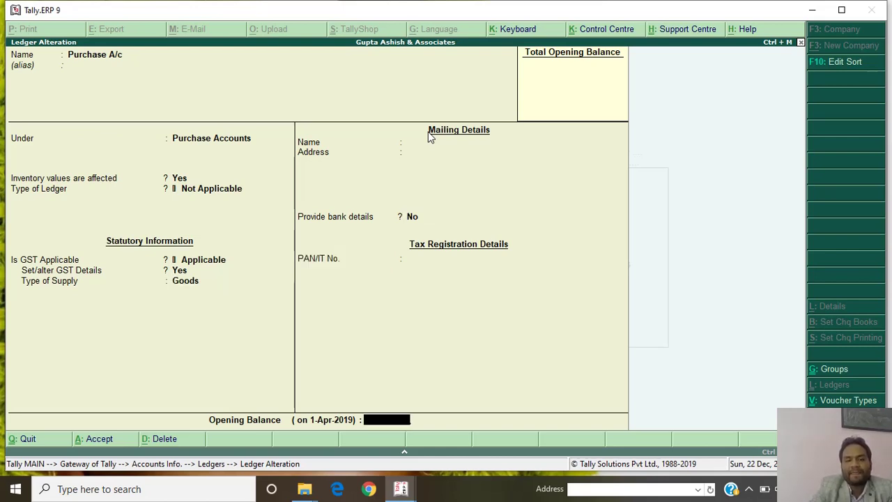
key("Return")
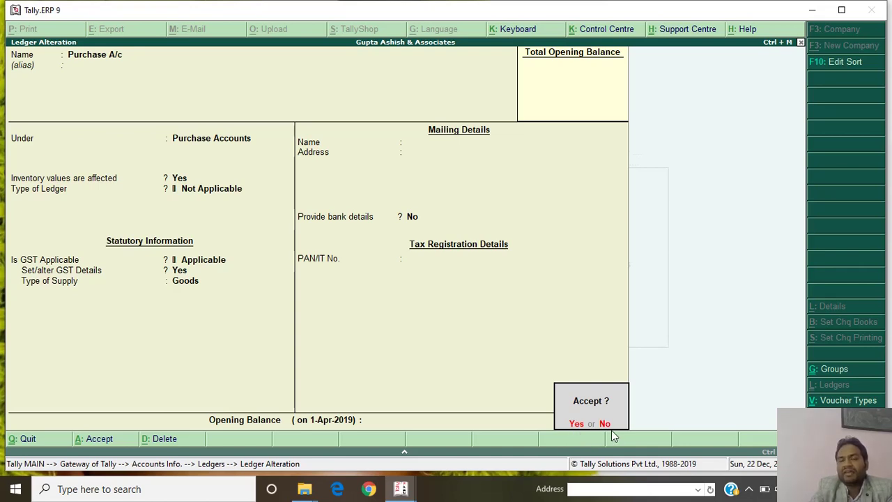
type("n")
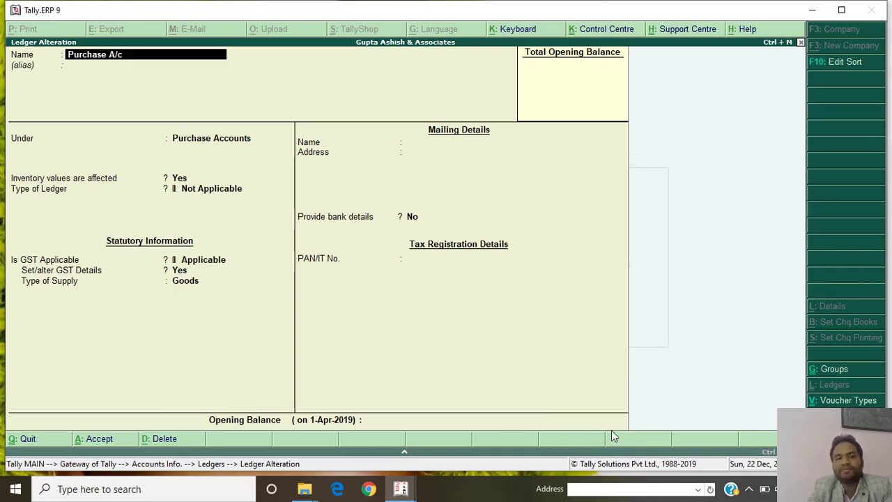
type("Purchs")
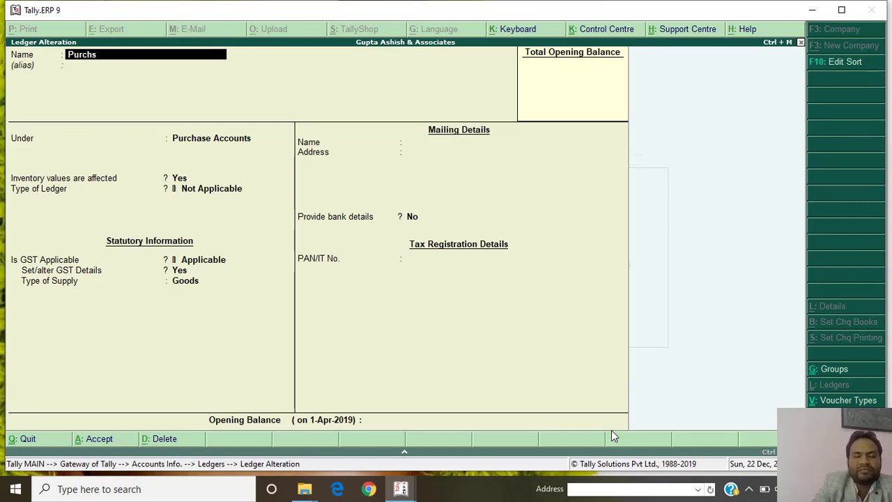
key("BackSpace")
type("ase")
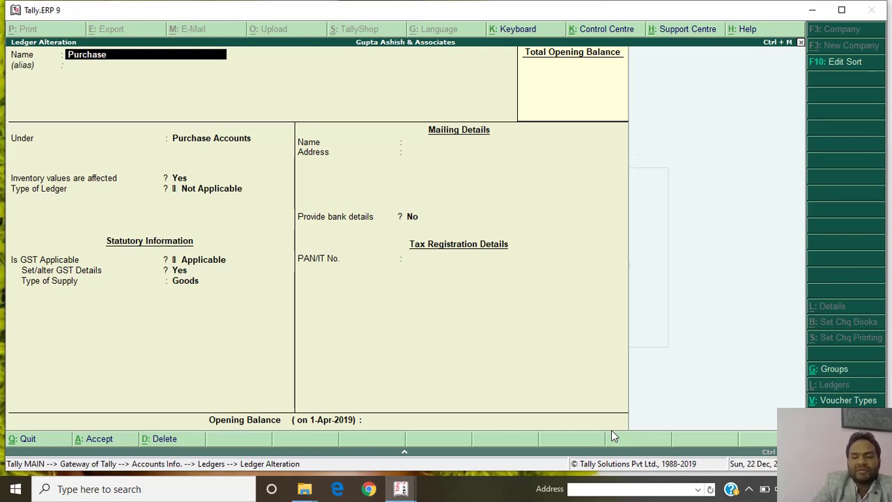
type(" 5 %")
key("Return")
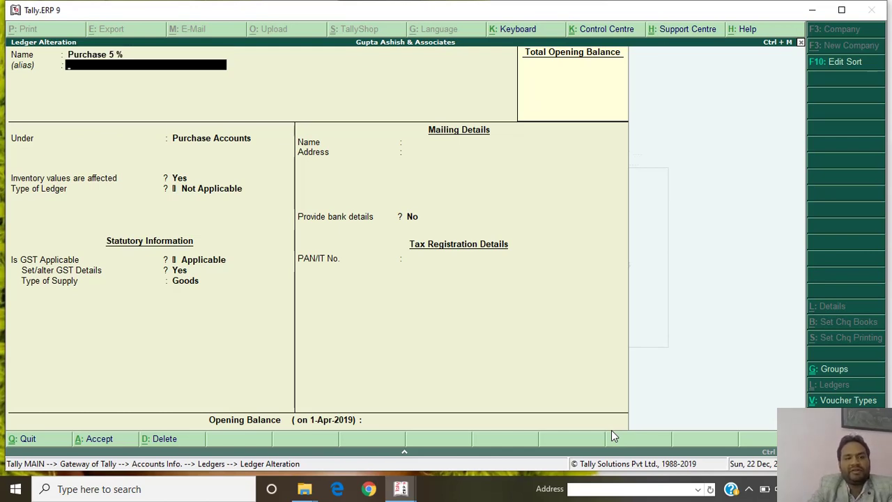
key("Return")
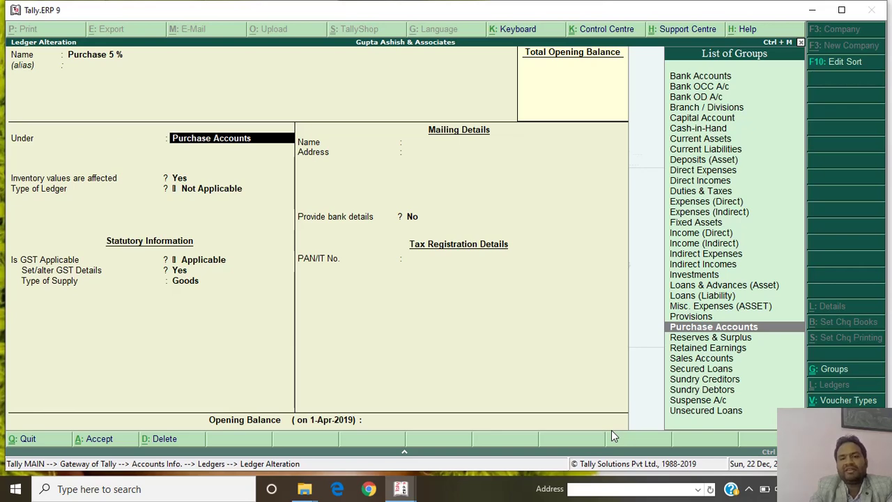
key("ctrl+a")
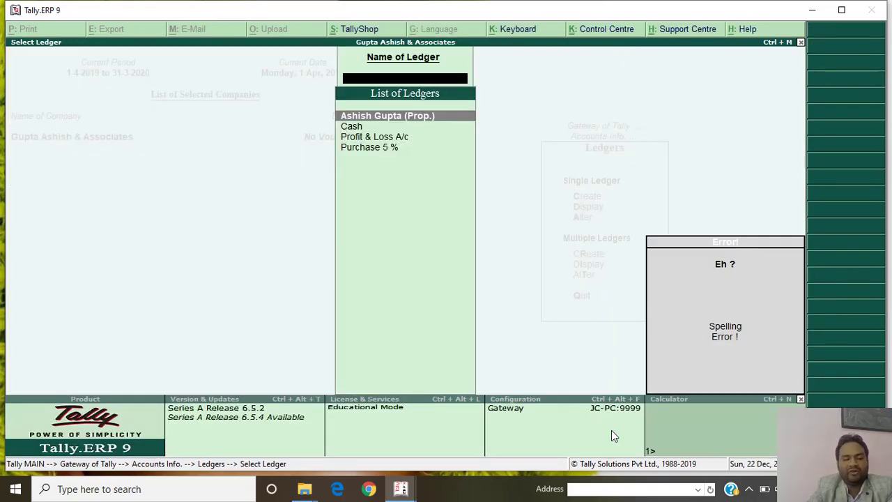
Create ledger 'Sales 5 %' under Sales Accounts with inventory values affected Yes.
key("Escape")
key("Up")
key("Up")
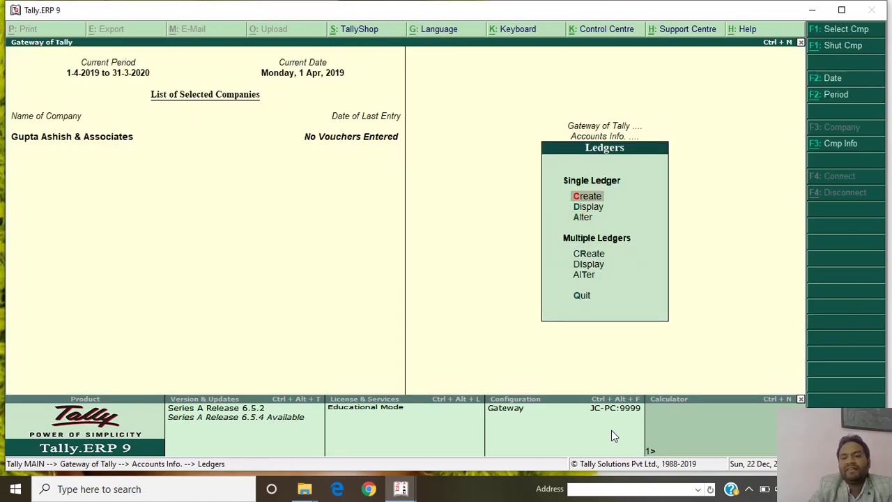
key("Return")
type("Sales")
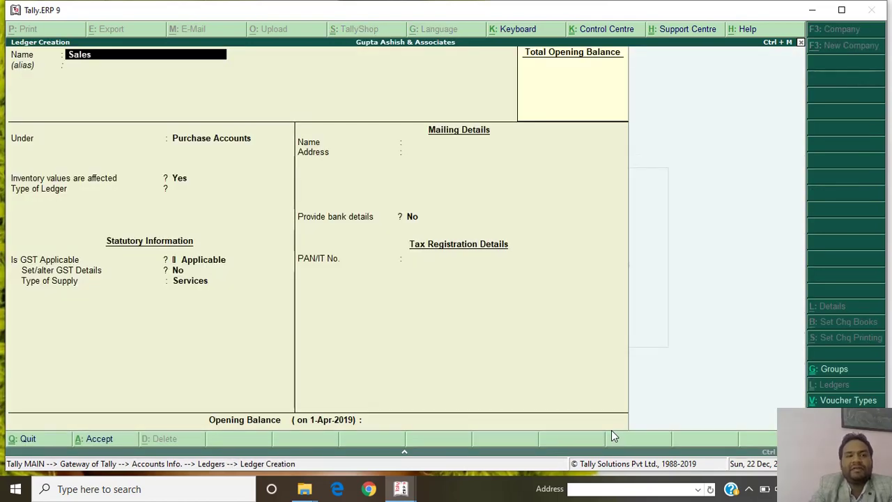
type(" 5 %")
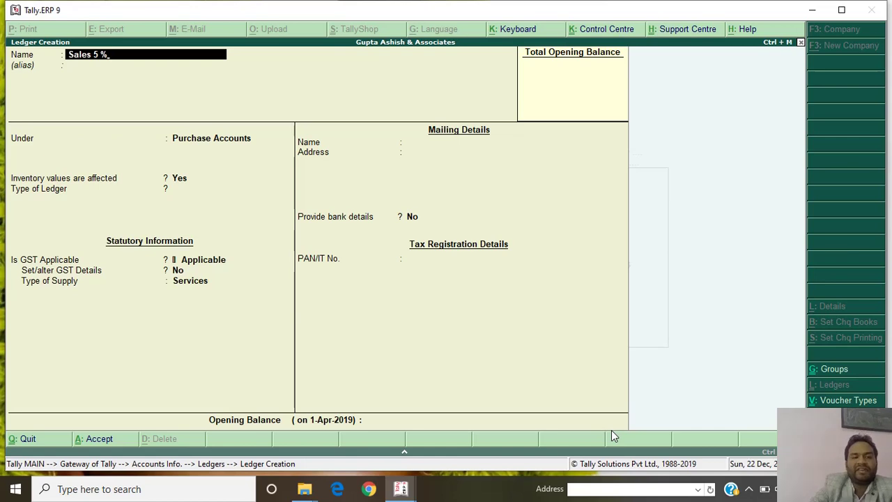
key("Return")
key("Return")
type("Sal")
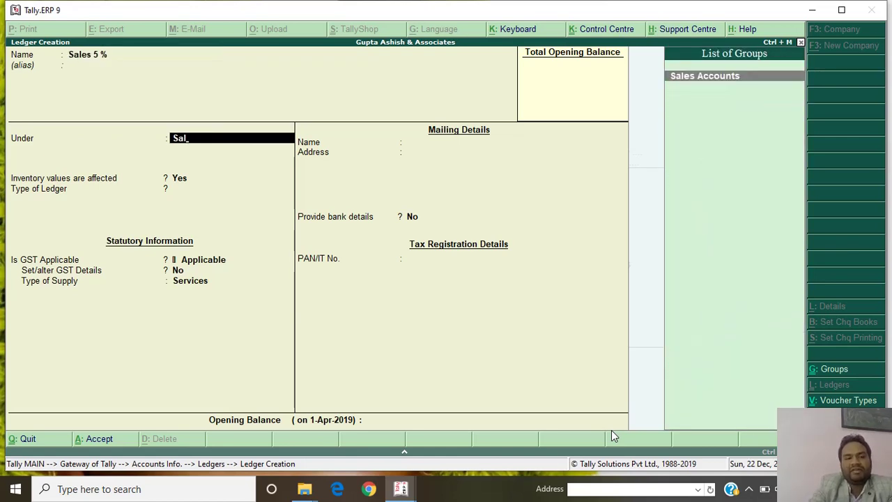
key("Return")
key("Return")
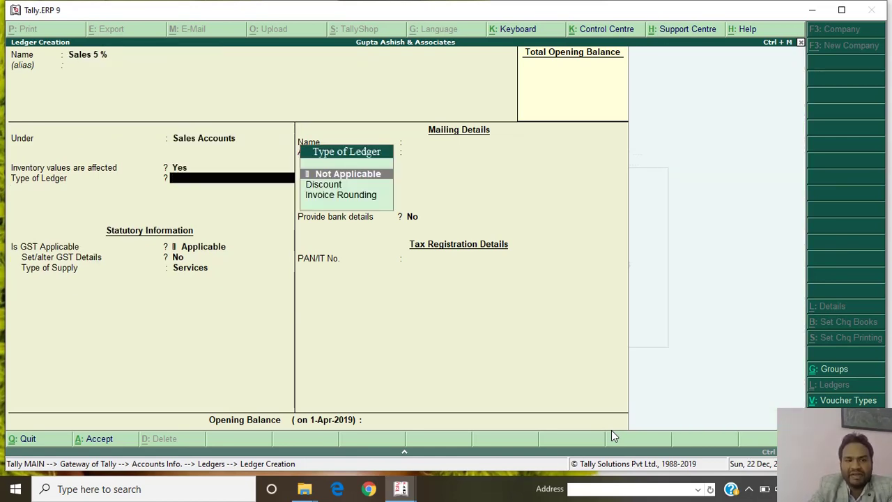
key("Return")
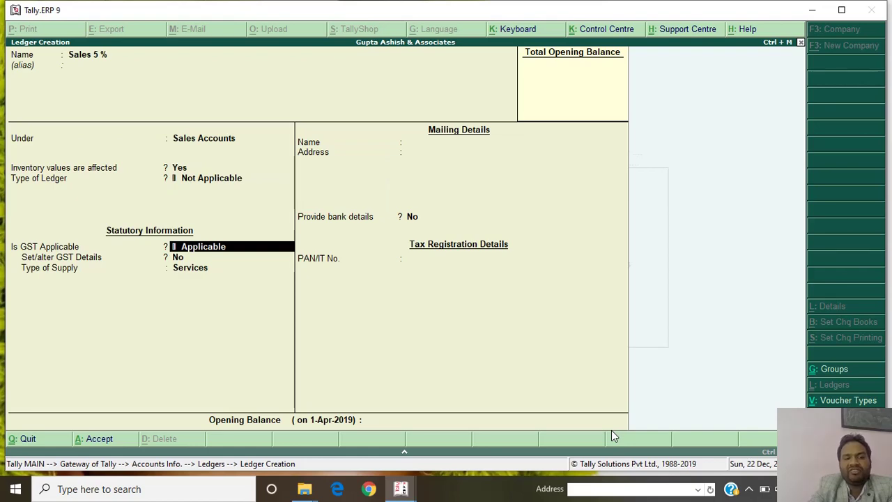
Make it GST applicable: Sales Taxable, 5% integrated tax, Goods supply, then save.
key("Return")
key("y")
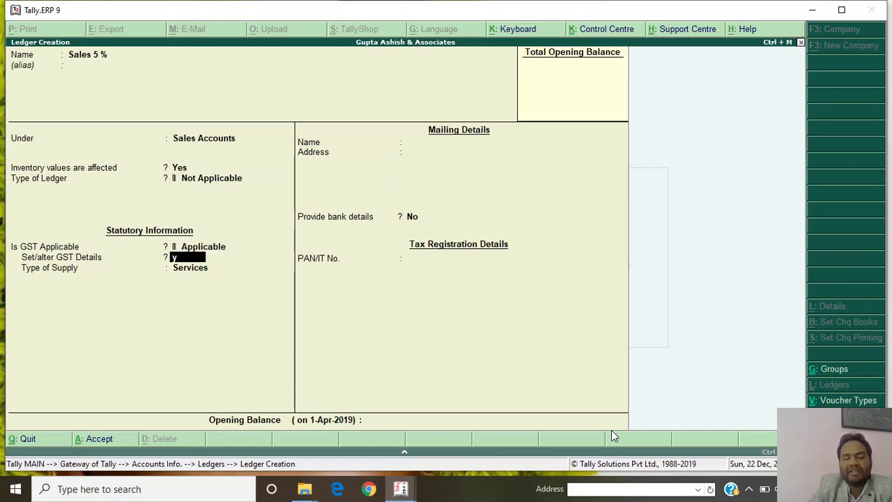
key("Return")
type("Sal")
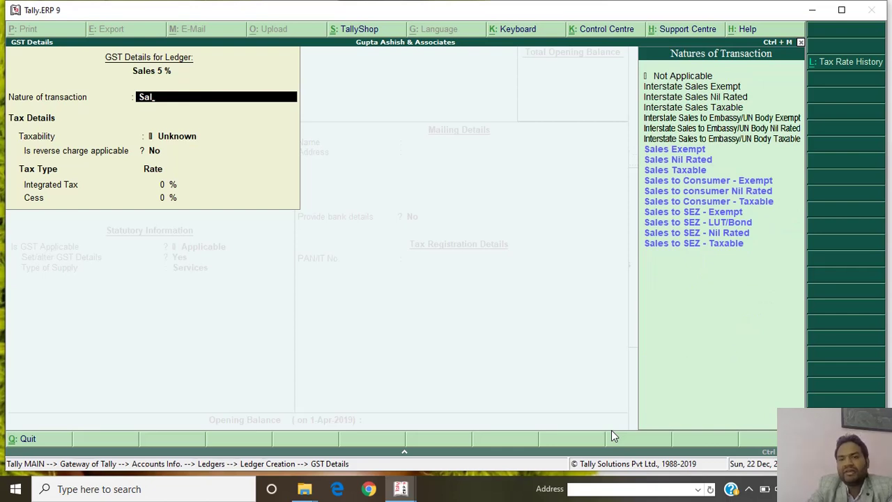
key("Down")
key("Down")
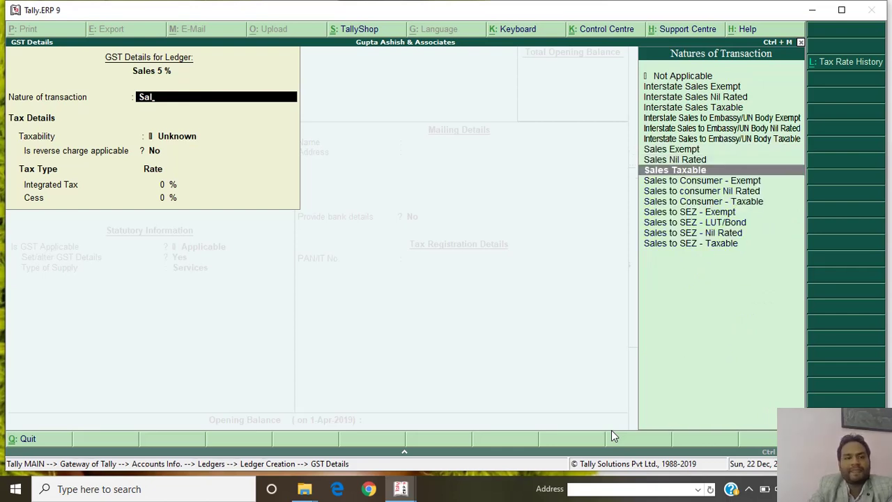
key("Return")
key("Return")
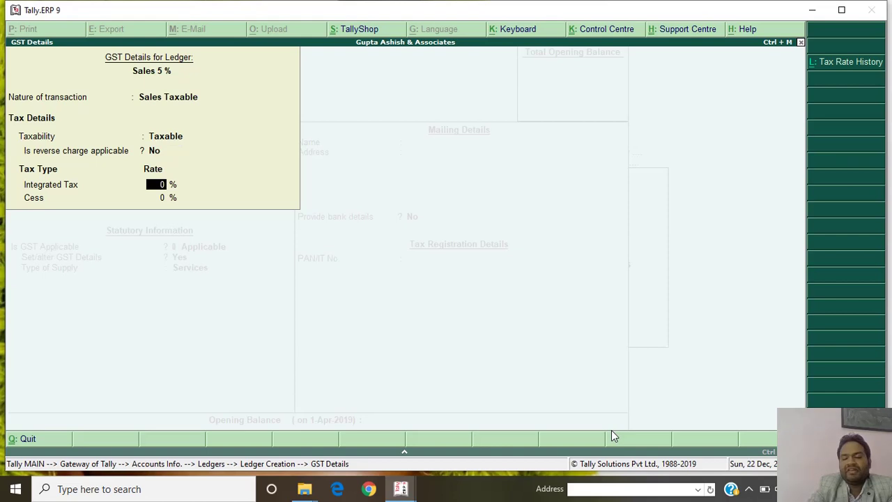
key("Return")
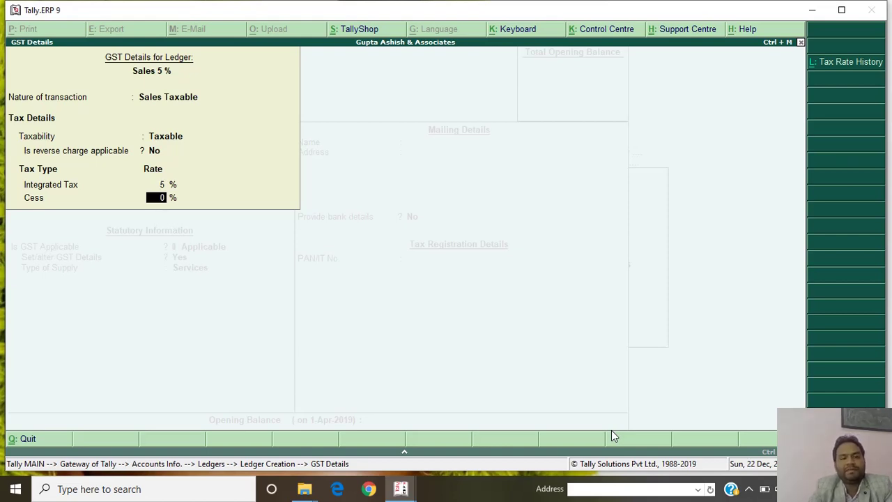
key("Return")
key("Up")
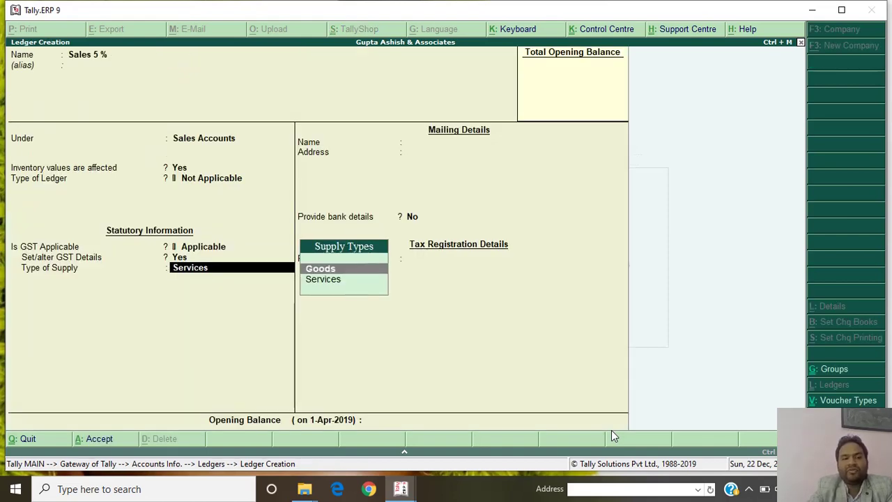
key("Return")
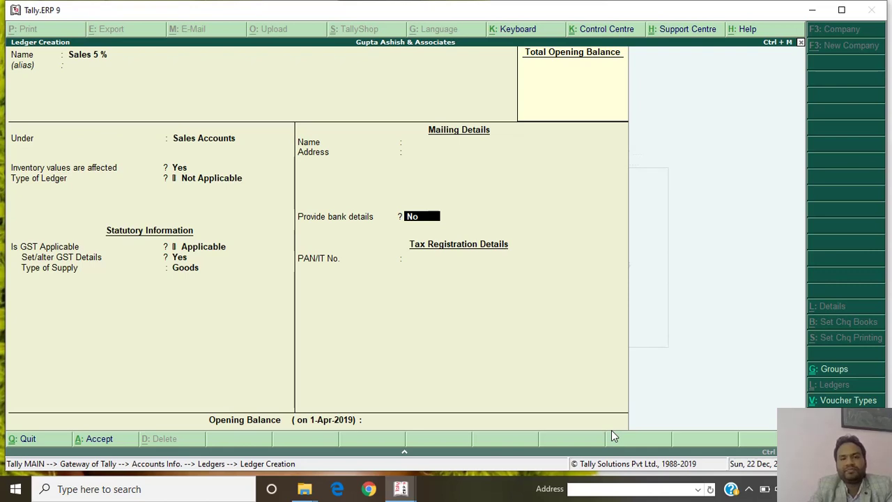
key("Return")
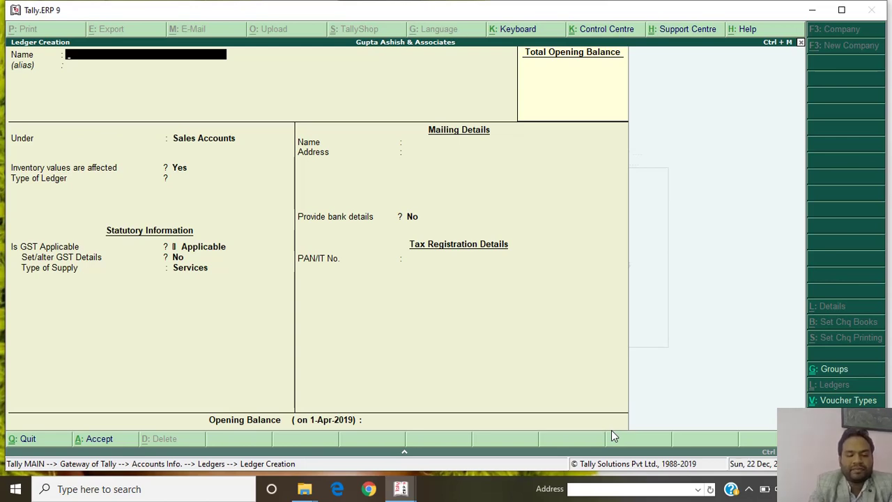
Create ledger 'Singla & Co.' under Sundry Creditors with inventory values affected set to Yes.
type("Singh")
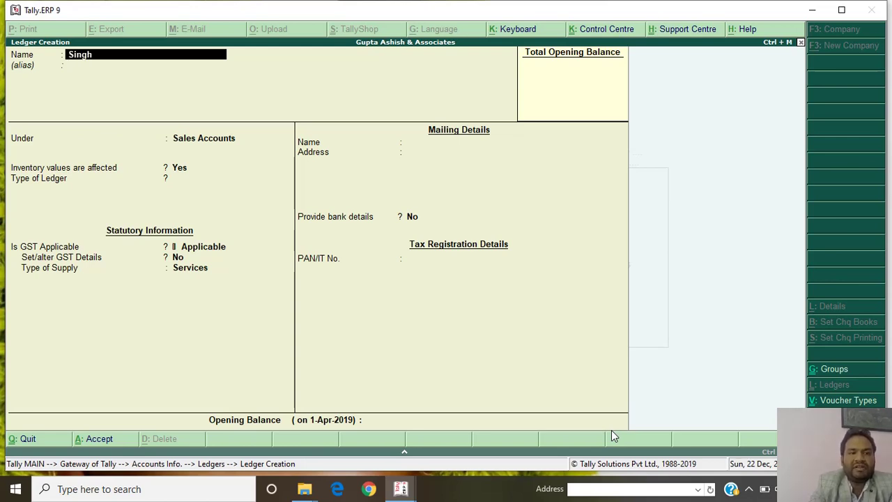
key("BackSpace")
type("la & Co.")
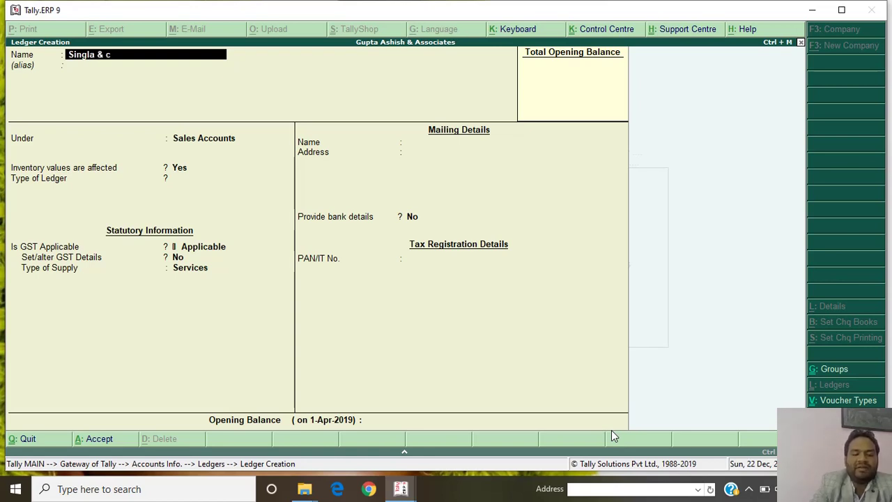
key("Return")
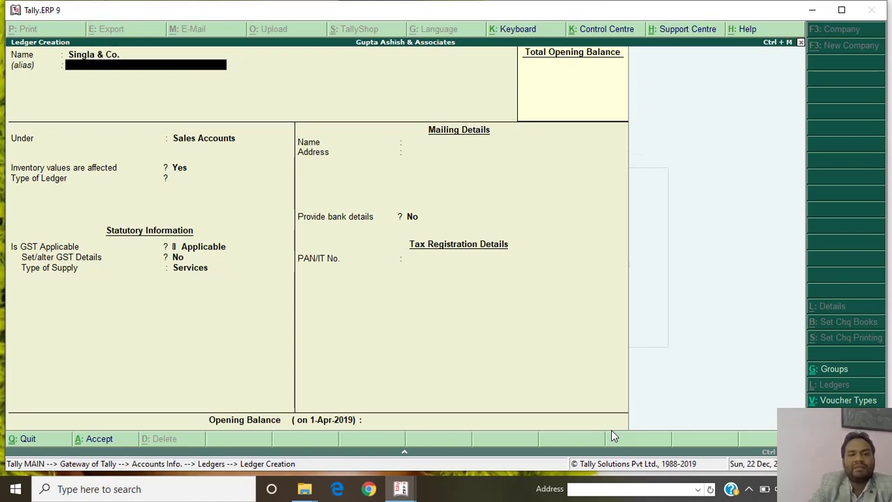
key("Return")
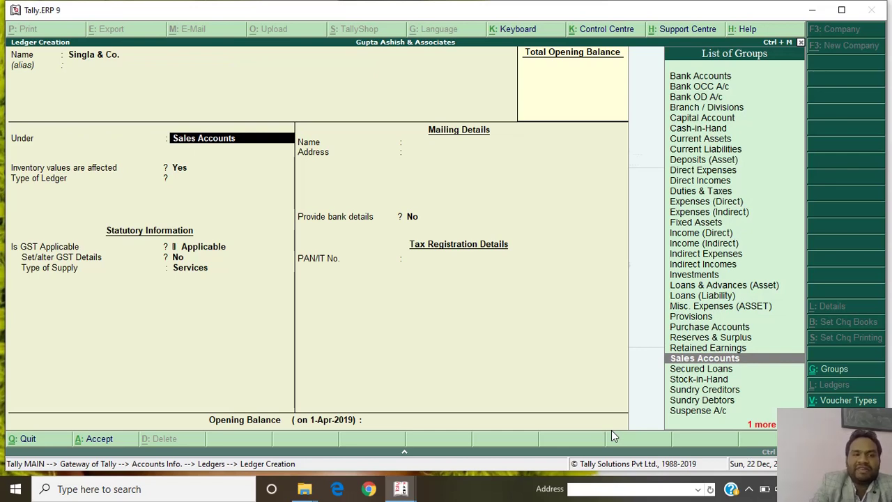
type("Sun")
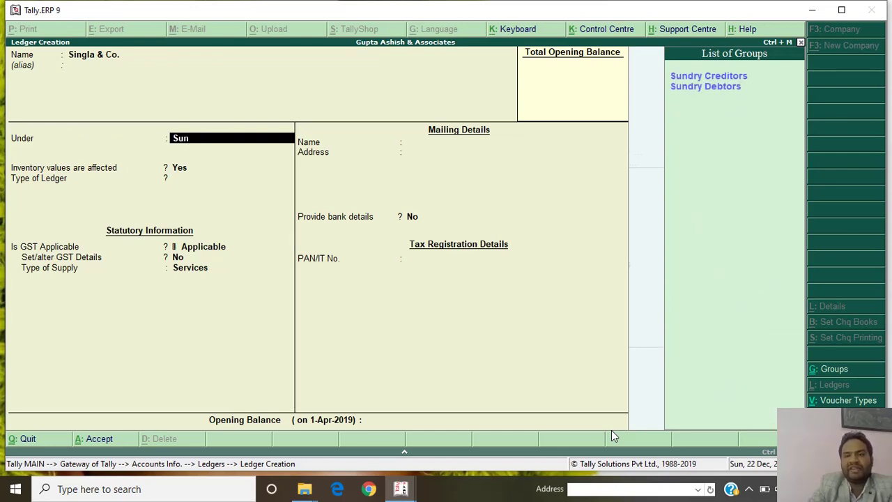
key("Return")
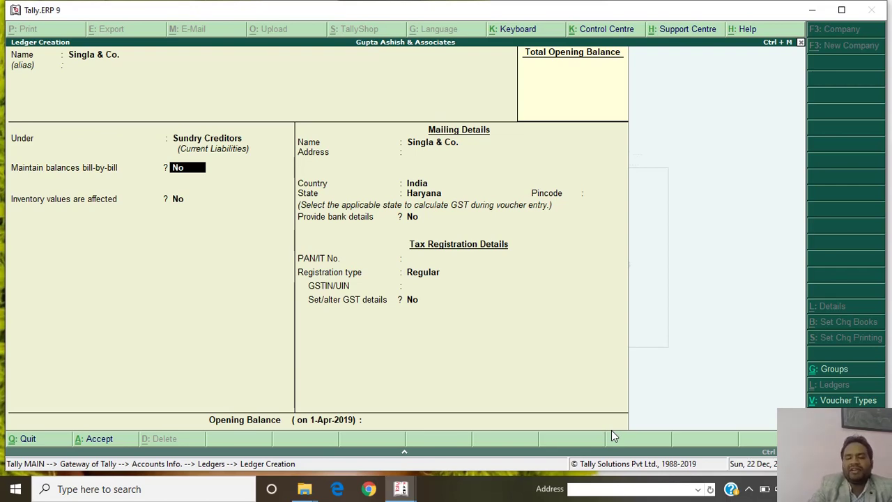
key("Return")
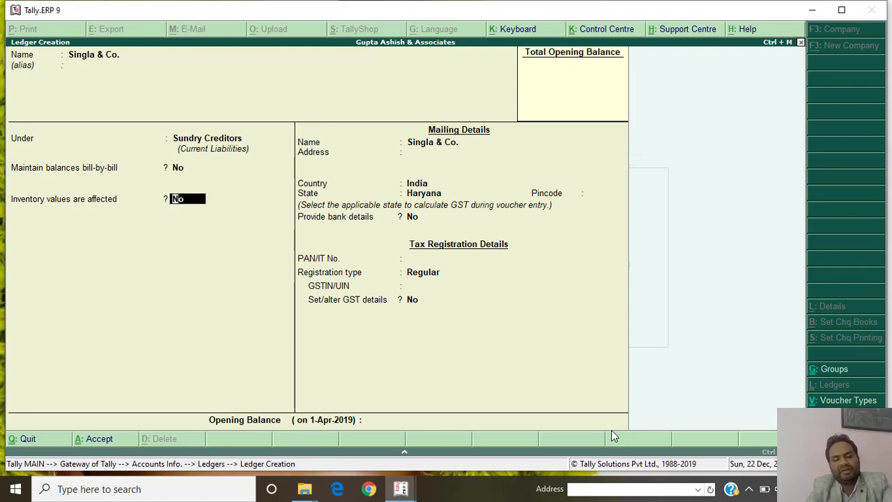
type("y")
key("Return")
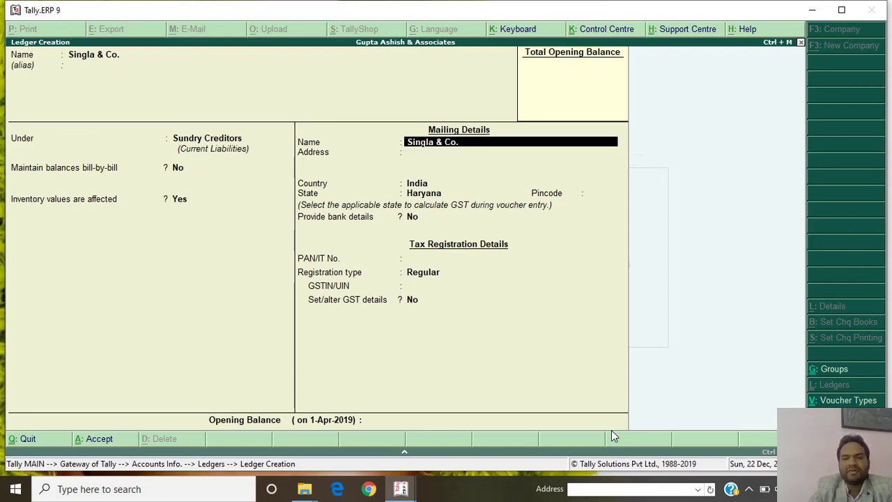
Keep Haryana and Regular registration, enter the supplier's GSTIN, and save Singla & Co.
key("Return")
key("Return")
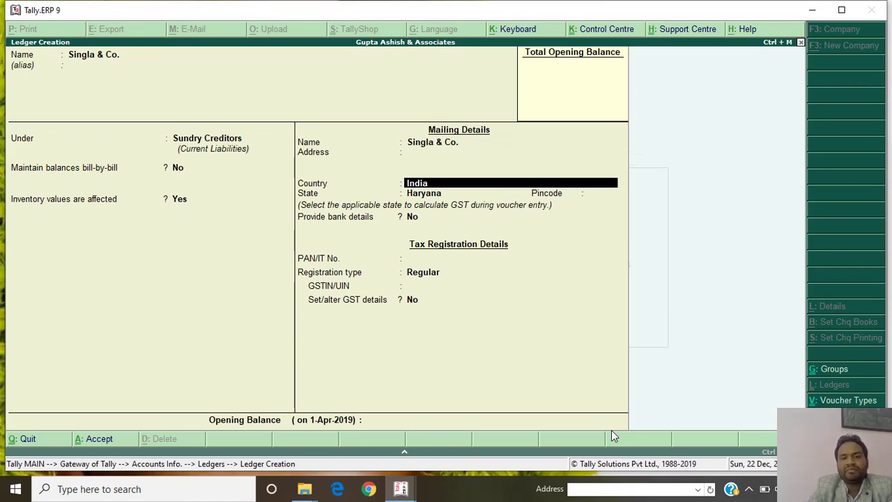
key("Return")
key("Return")
key("Return")
key("Return")
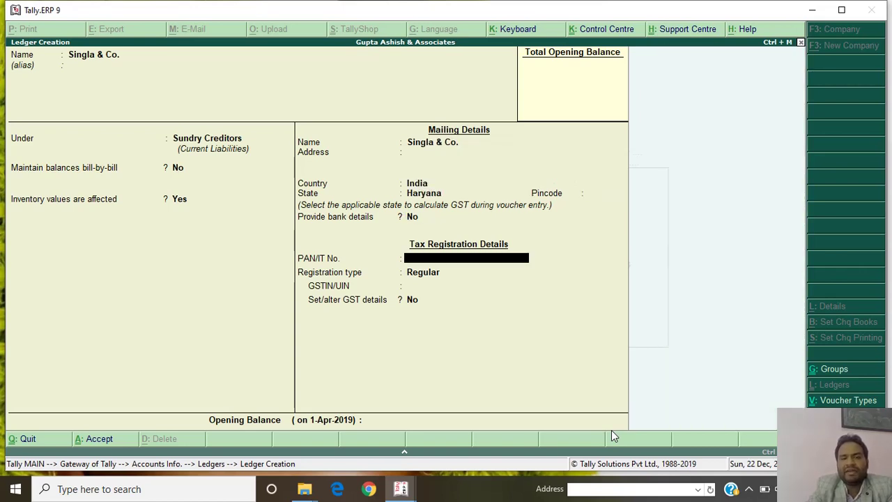
key("Return")
key("Return")
type("0")
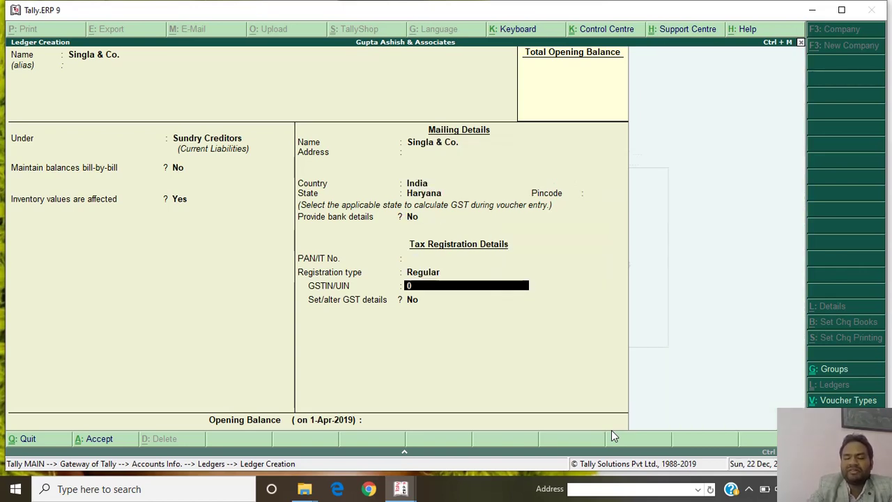
type("6BCDE")
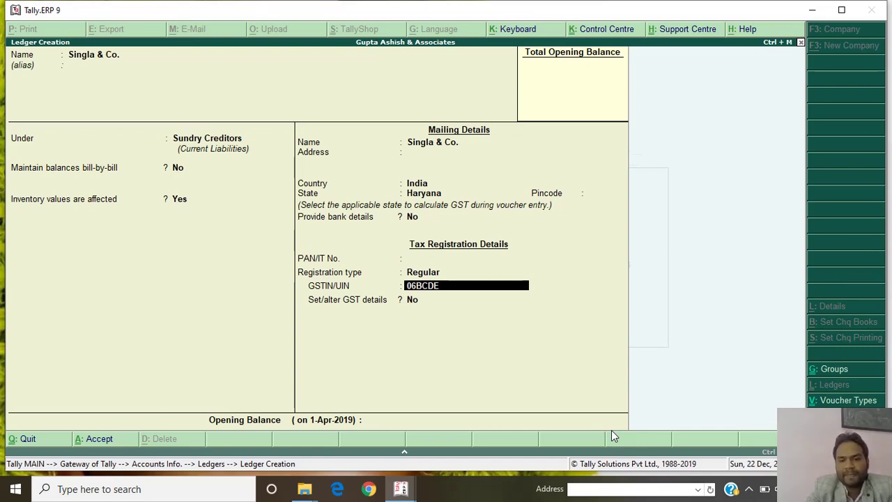
key("BackSpace")
type("P")
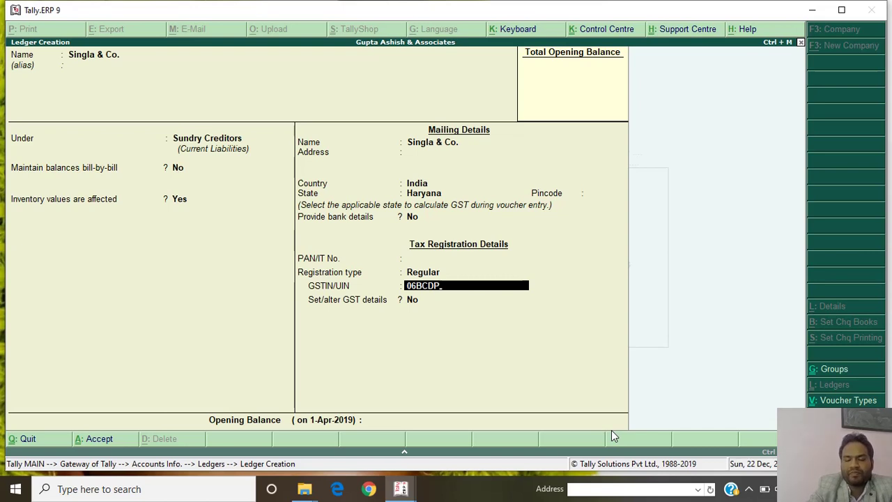
type("E")
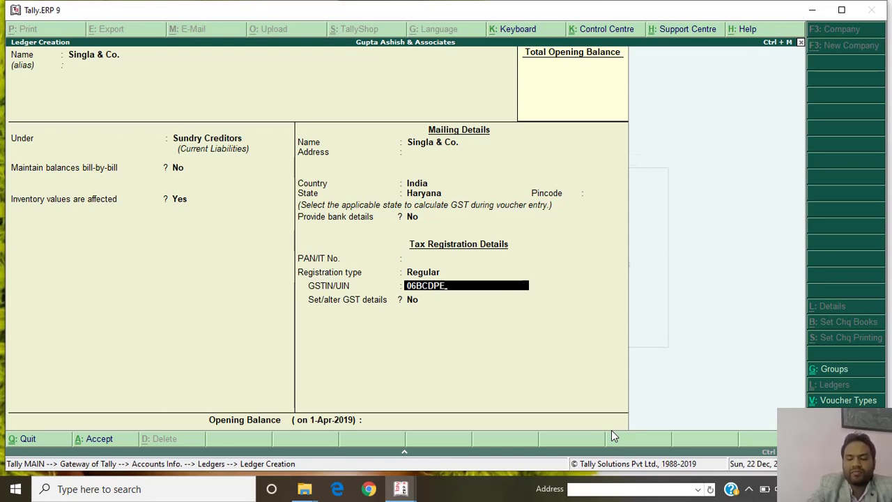
type("45678")
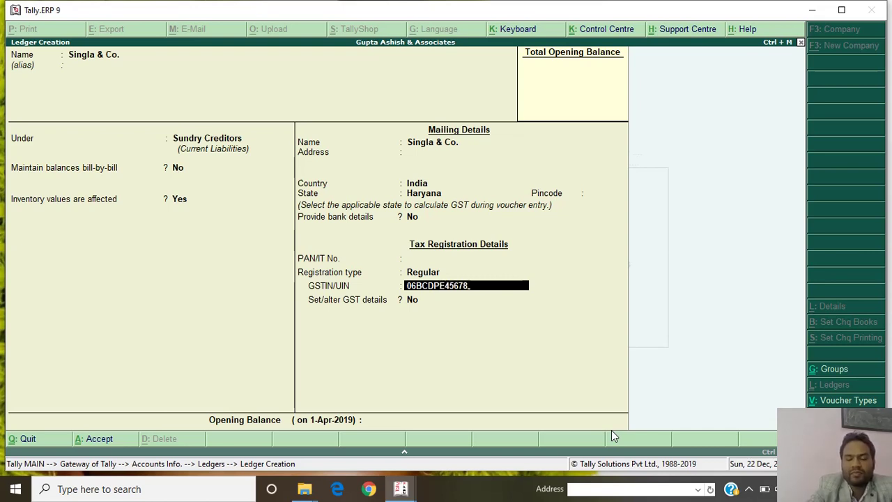
key("BackSpace")
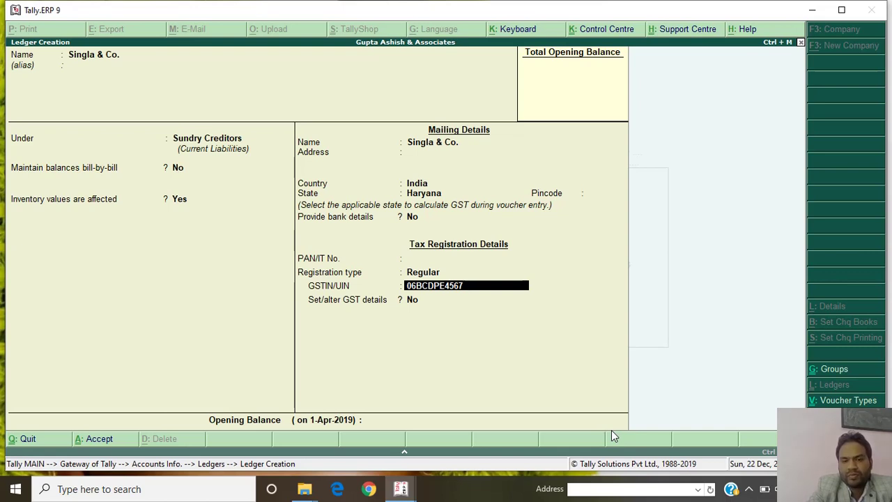
type("N")
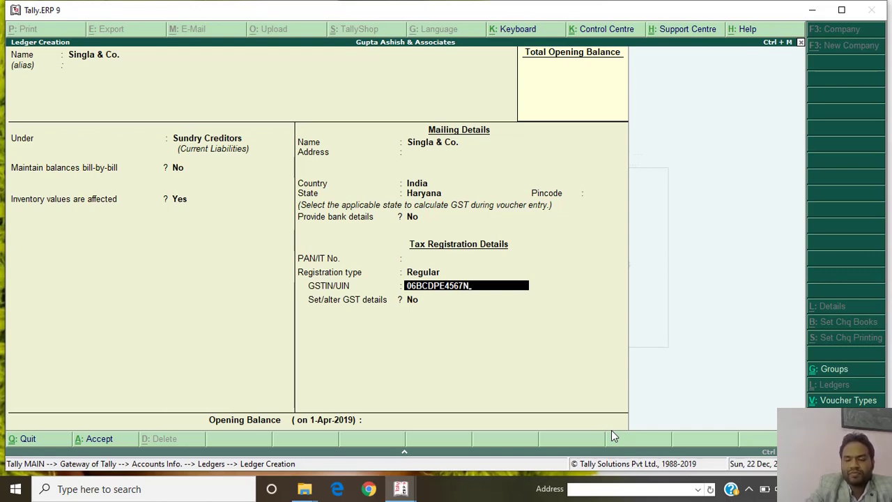
type("1ZY")
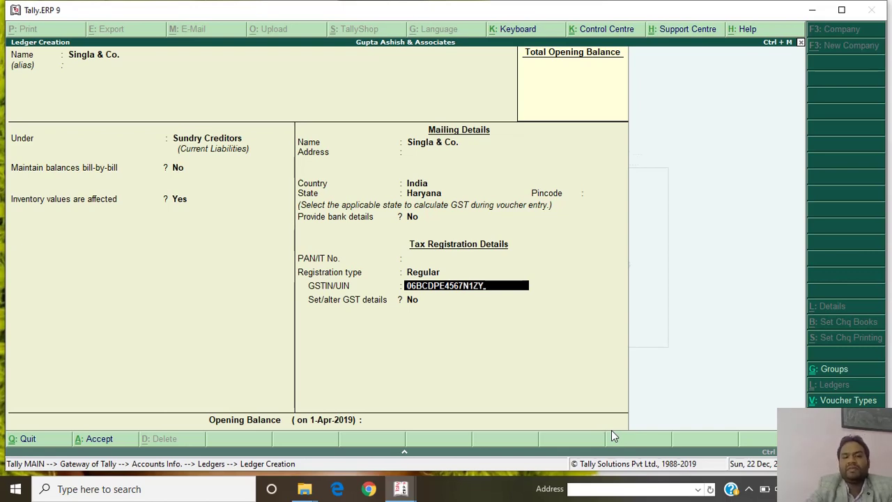
key("Return")
key("Return")
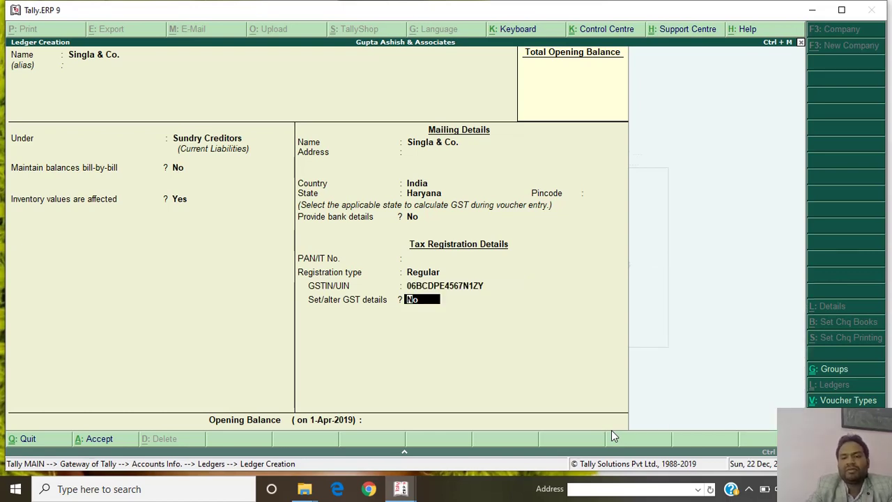
key("ctrl+a")
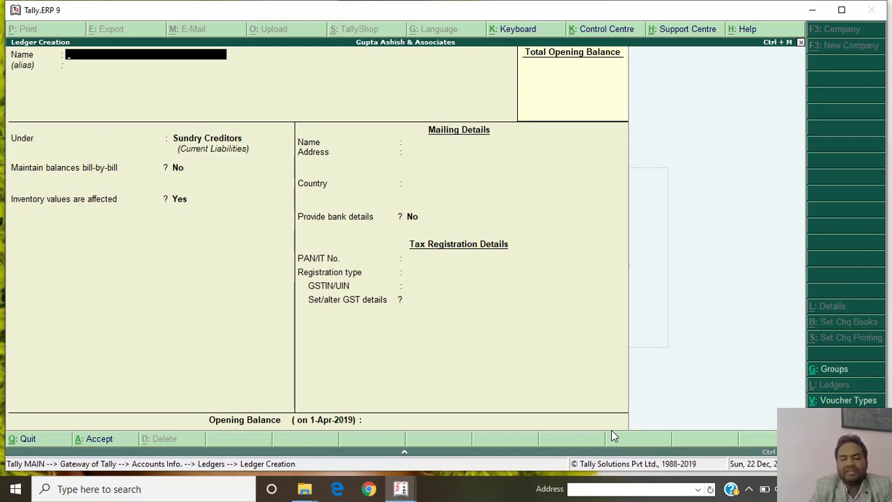
Start ledger 'Aggarwal Store' under Sundry Debtors, bill-by-bill off, inventory values affected Yes.
type("Ag")
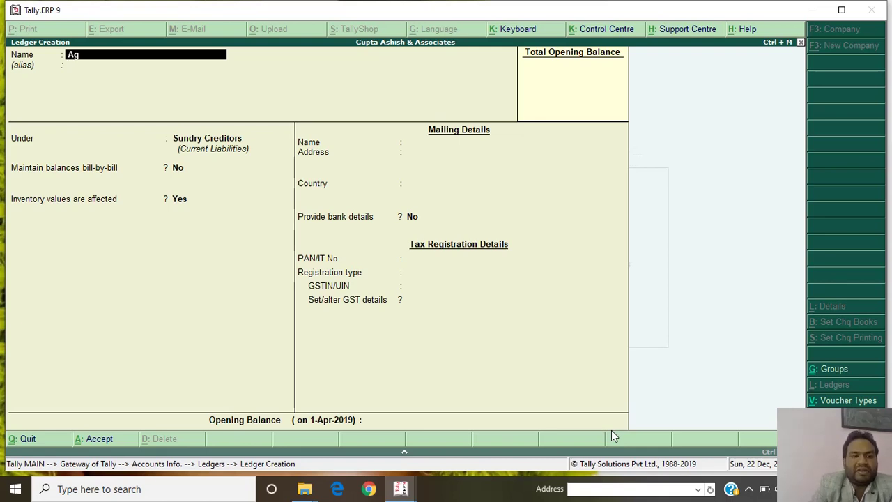
type("garwal Store")
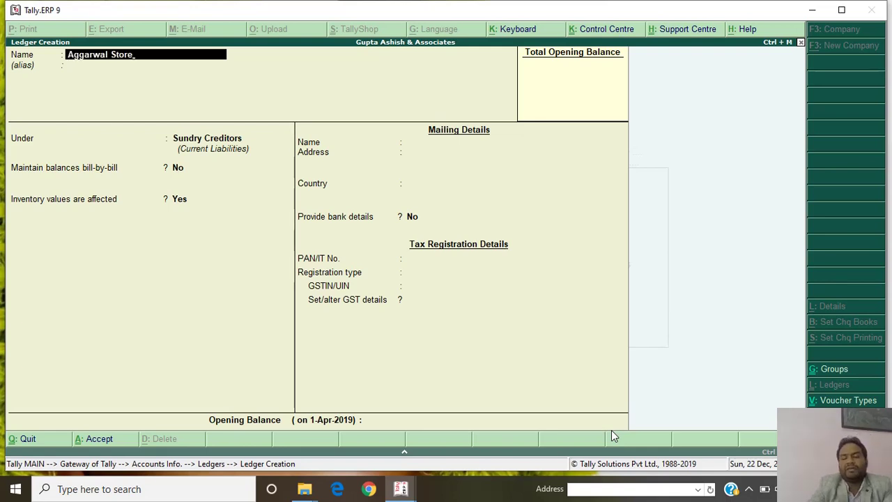
key("Return")
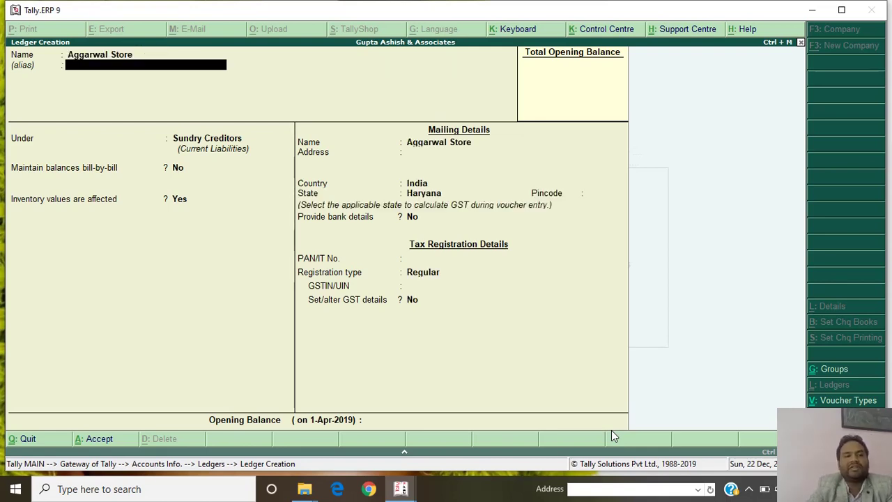
key("Return")
type("Sun")
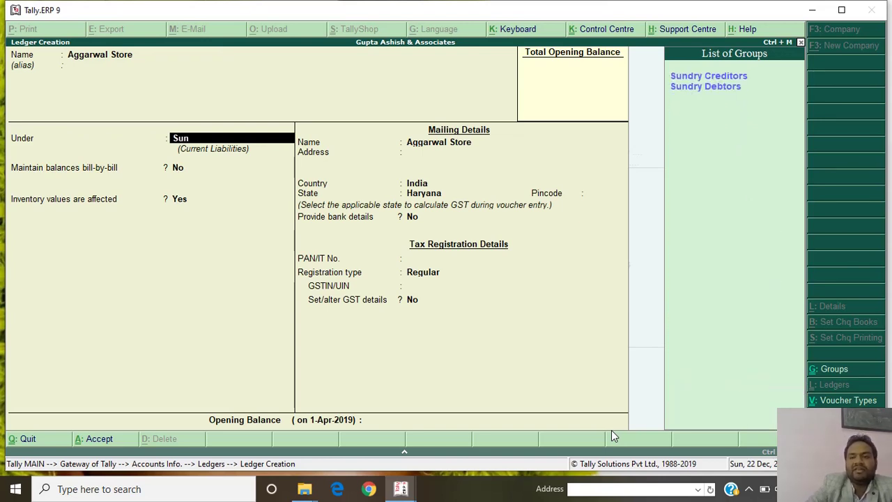
key("Down")
key("Return")
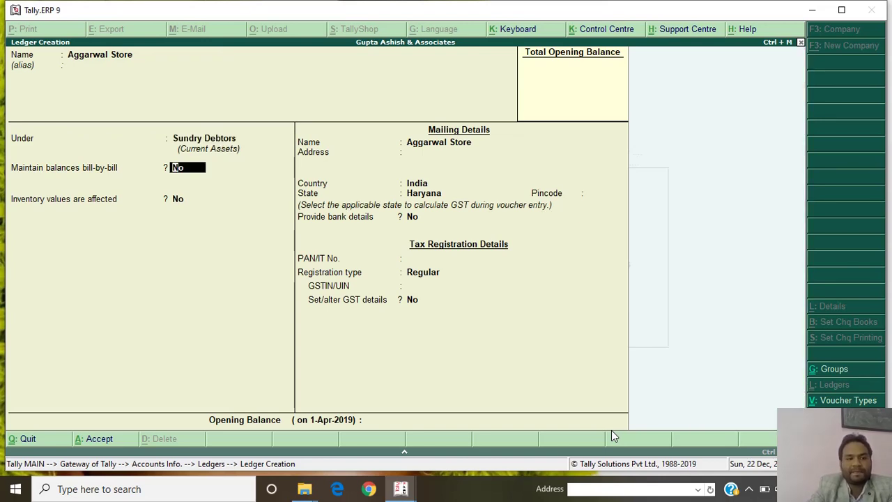
key("Return")
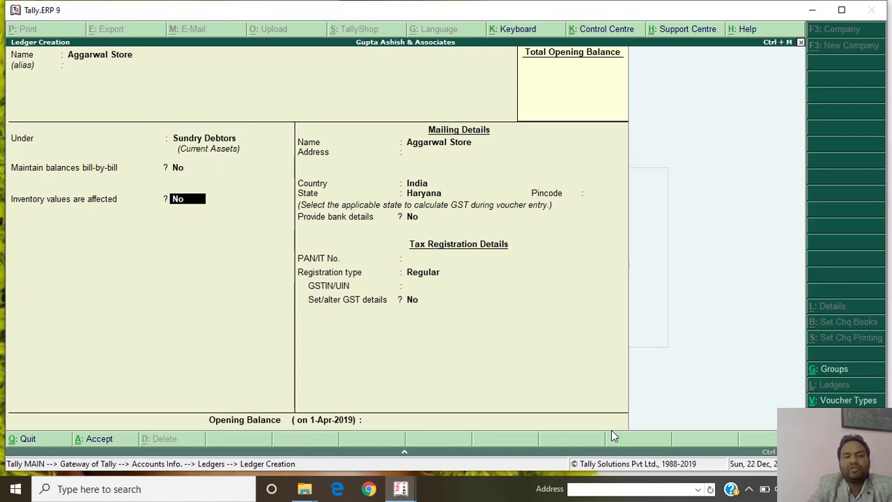
key("y")
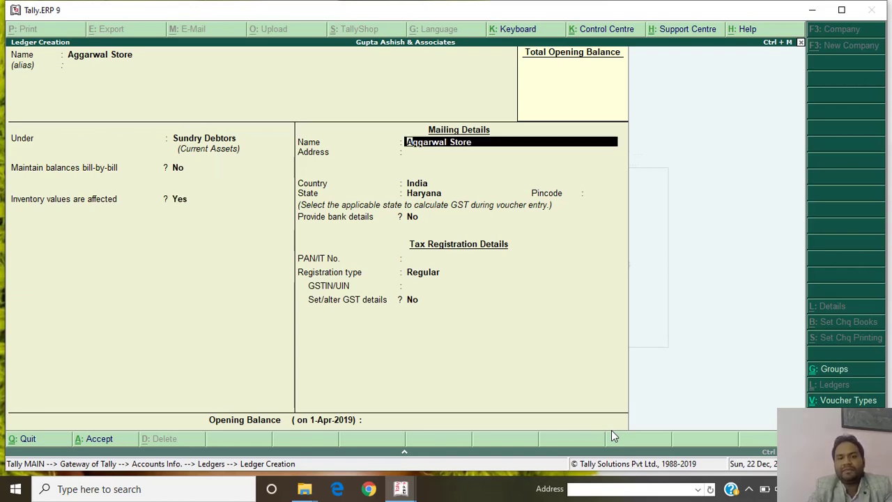
key("Return")
key("Return")
key("Return")
key("Return")
key("Return")
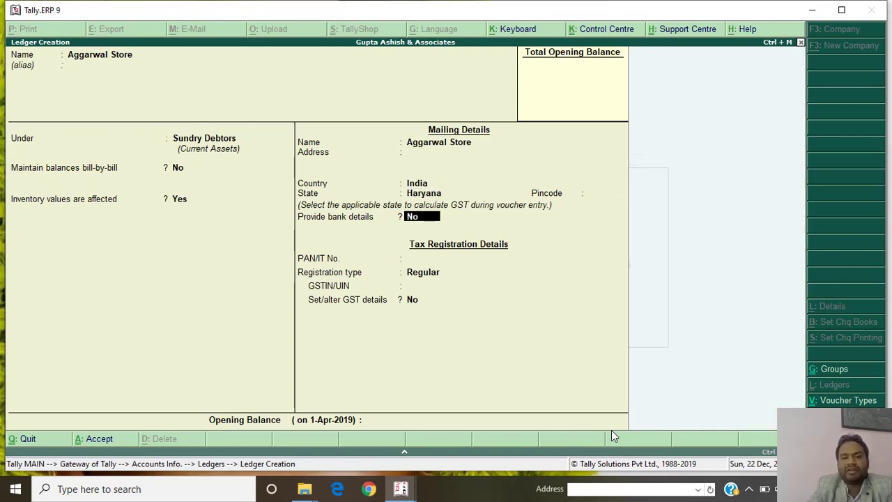
key("Return")
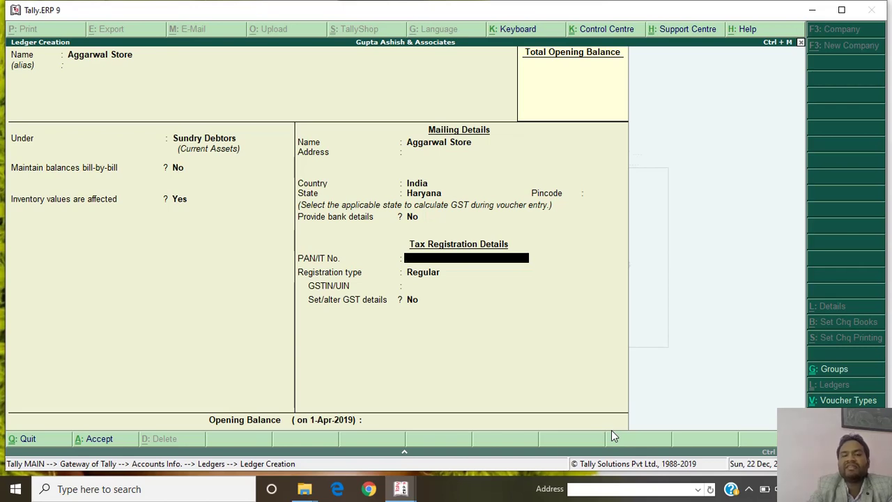
Set Aggarwal Store's GST registration type to Unregistered and save the ledger.
key("Return")
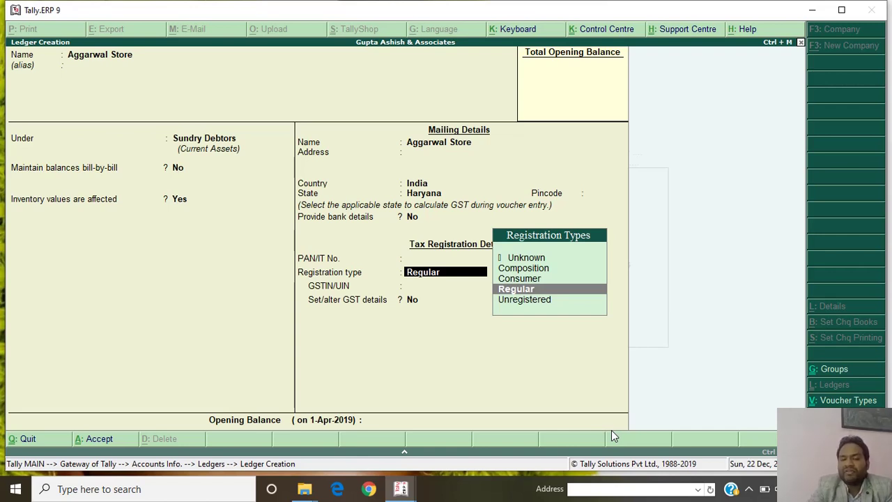
key("Up")
key("Up")
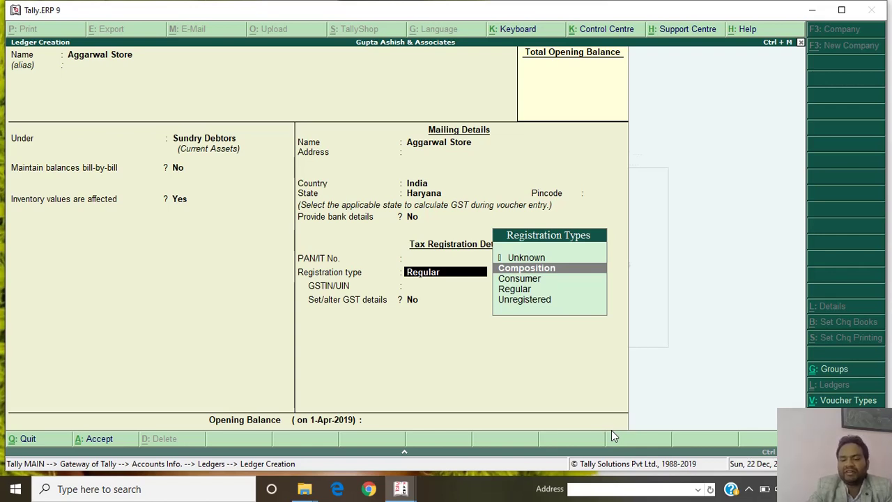
key("Down")
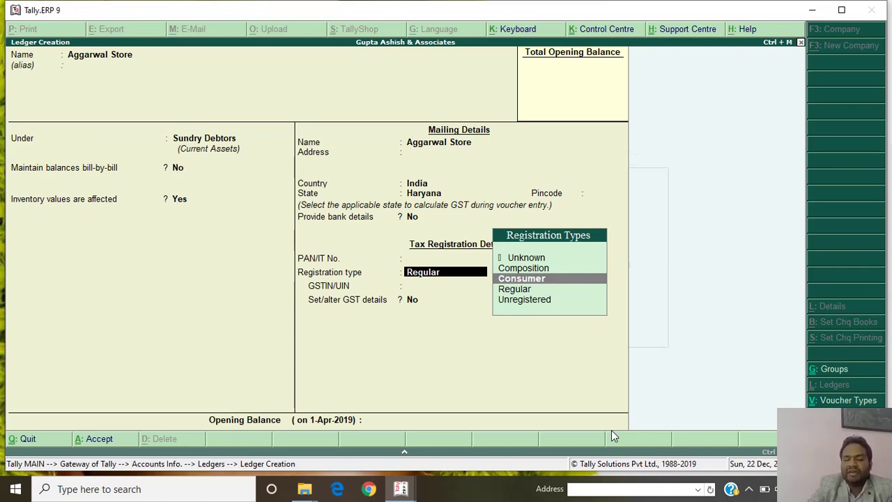
key("Down")
key("Down")
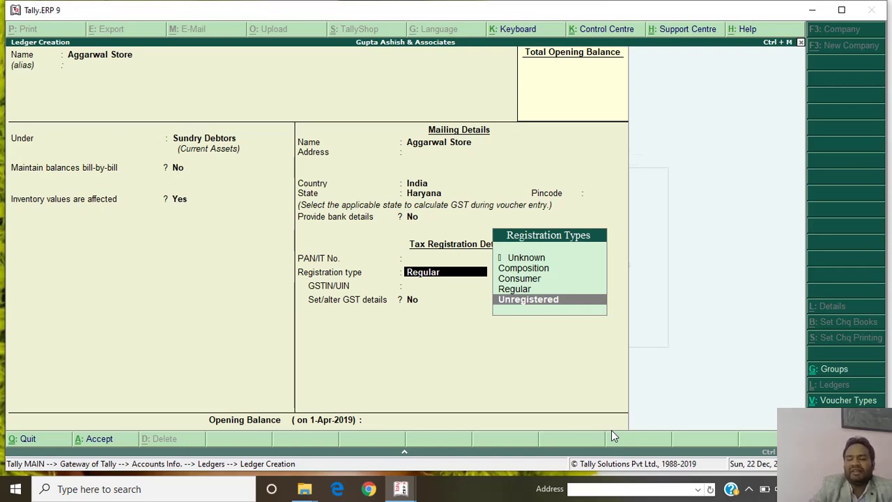
key("Return")
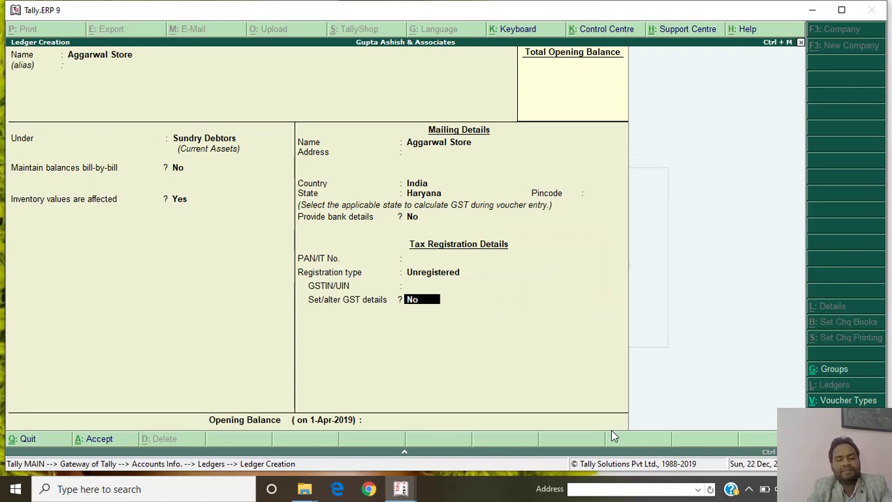
key("ctrl+a")
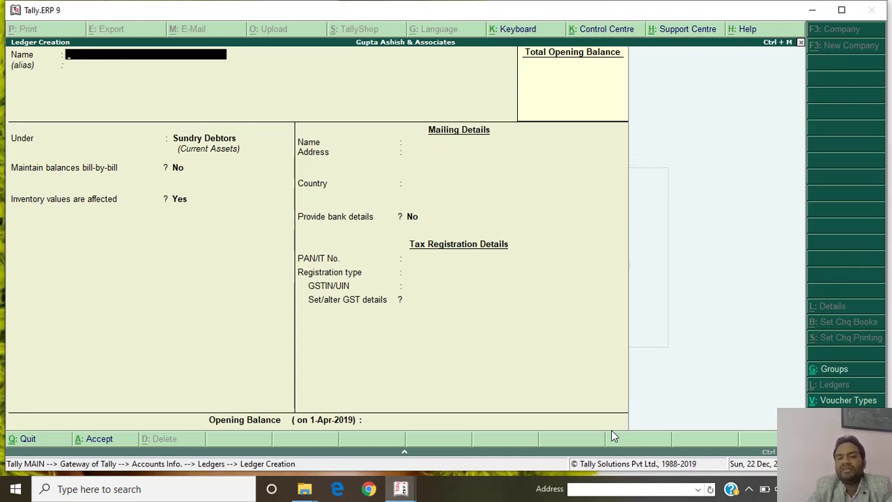
Quit the blank ledger form and go to Accounts Info's Ledgers menu.
key("Escape")
key("Return")
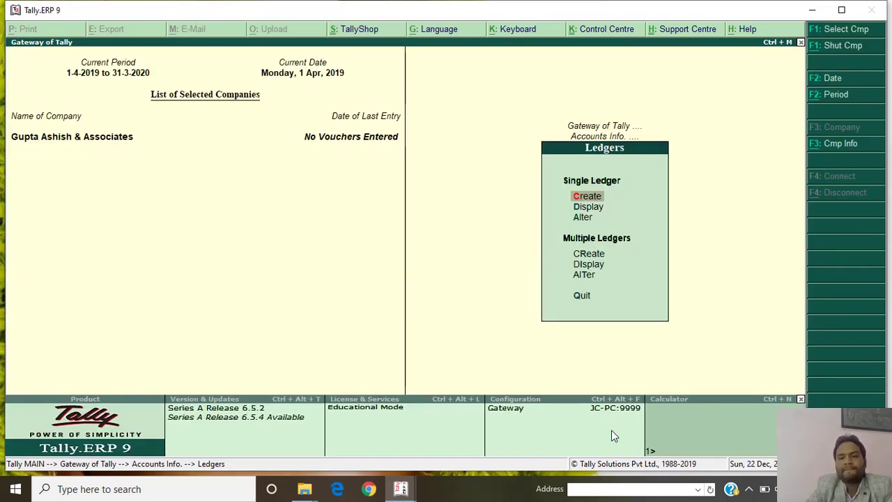
key("Escape")
key("Escape")
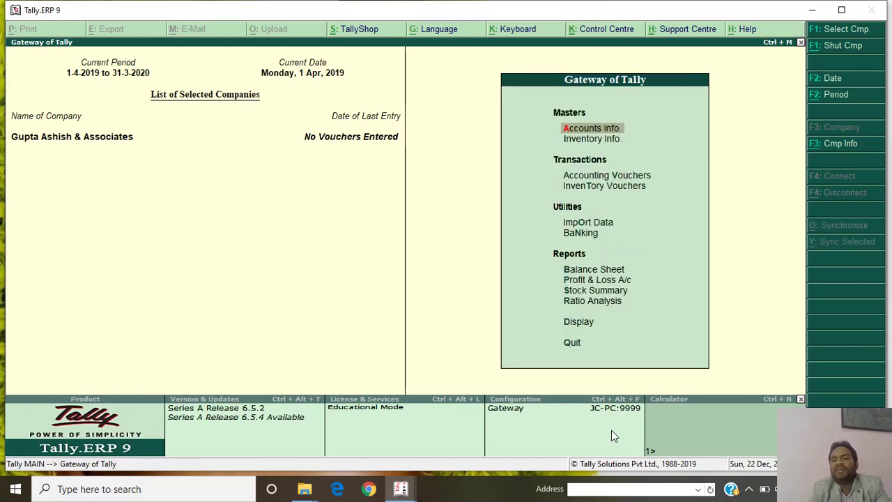
key("Return")
key("Down")
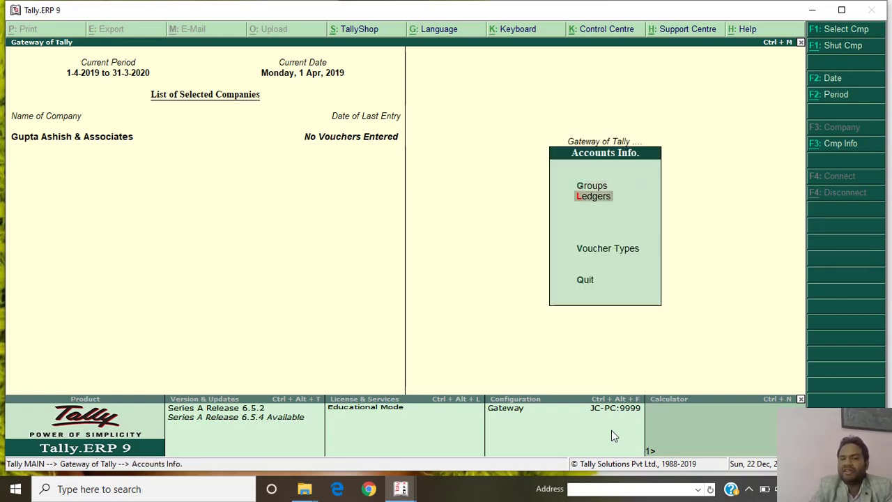
key("Return")
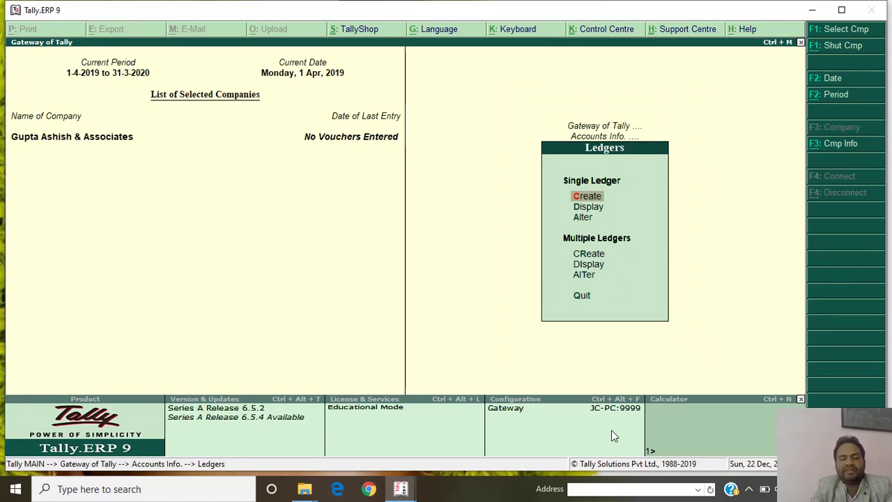
Display the Profit & Loss A/c ledger, then bring up the ledger list for alteration.
key("Down")
key("Return")
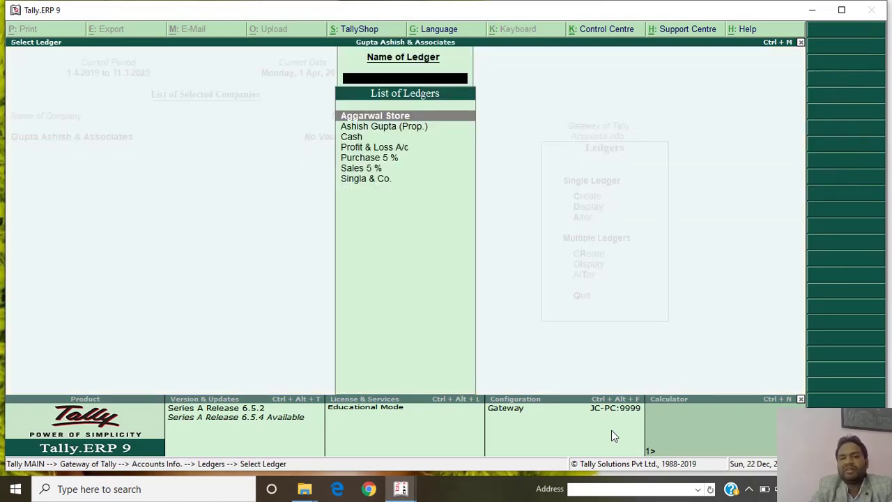
key("Down")
key("Down")
key("Down")
key("Return")
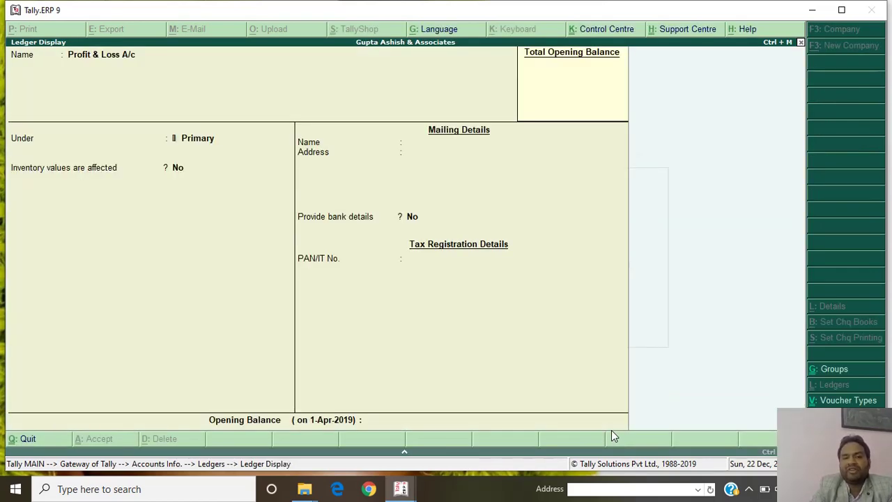
key("Escape")
key("Escape")
key("Down")
key("Return")
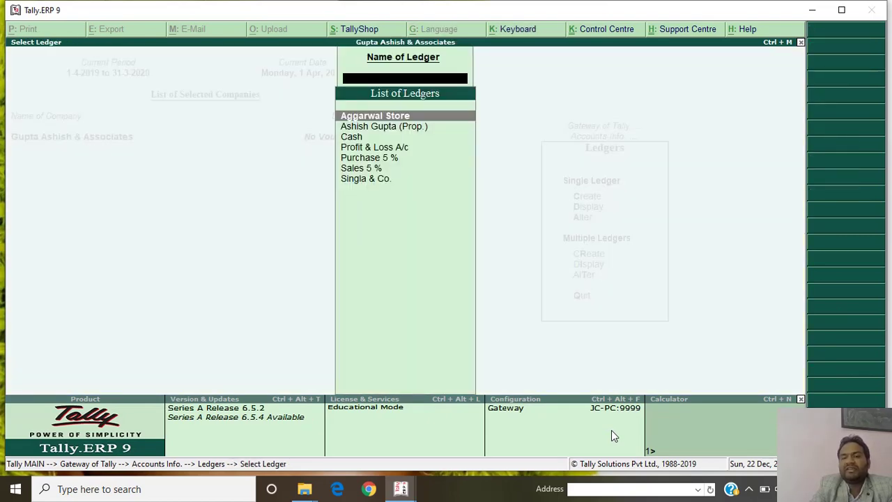
Leave the ledger list for the Gateway of Tally and enter Inventory Info.
key("Escape")
key("Escape")
key("Escape")
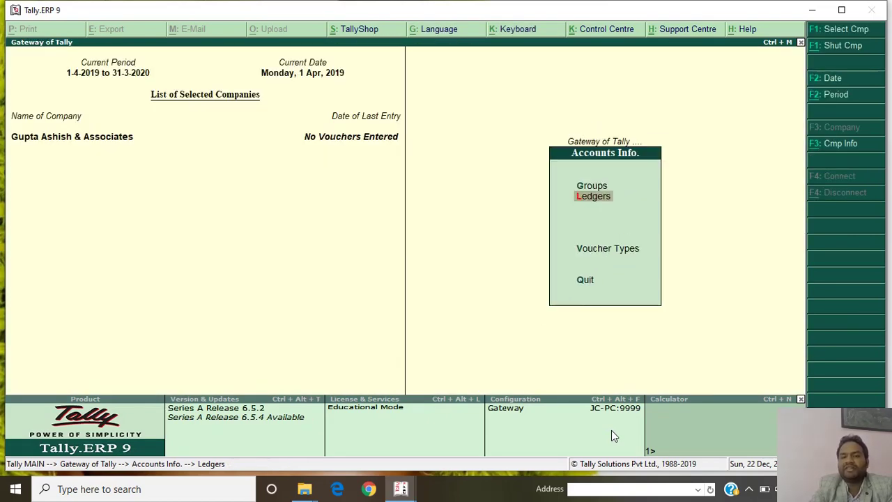
key("Down")
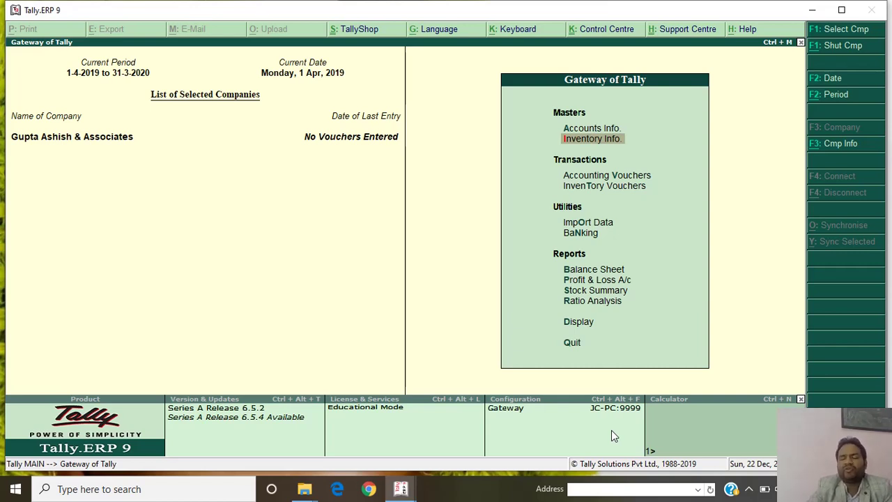
key("Return")
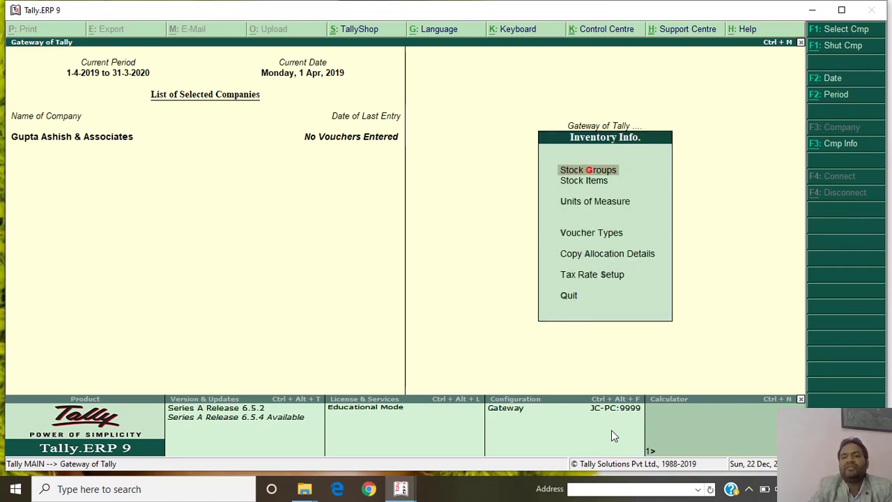
Create stock item 'Goods 5%' under Primary, units Not Applicable, with GST applicable.
key("Down")
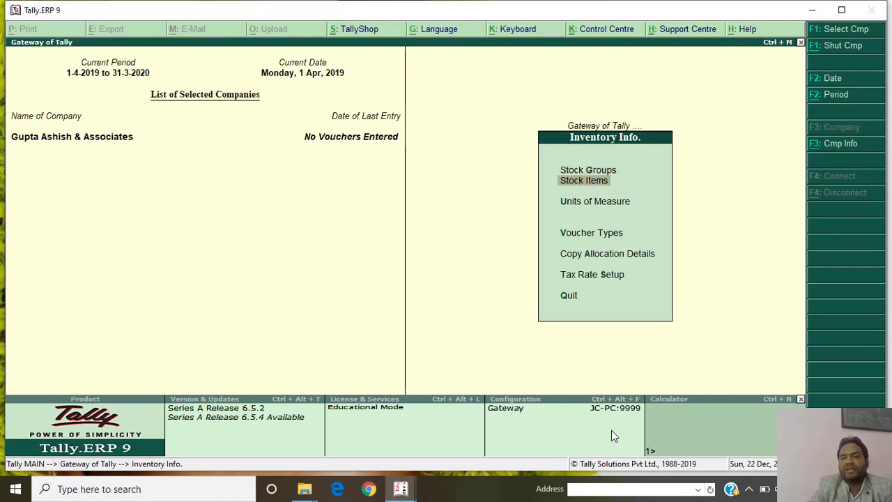
key("Return")
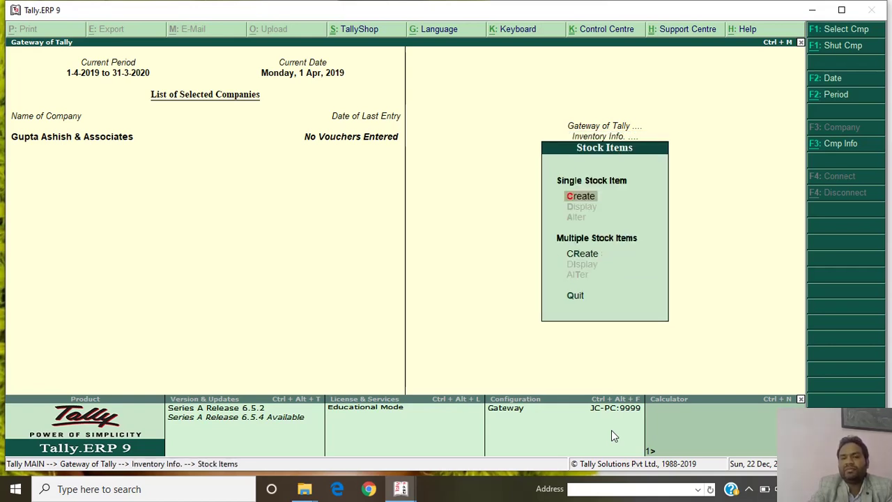
key("Return")
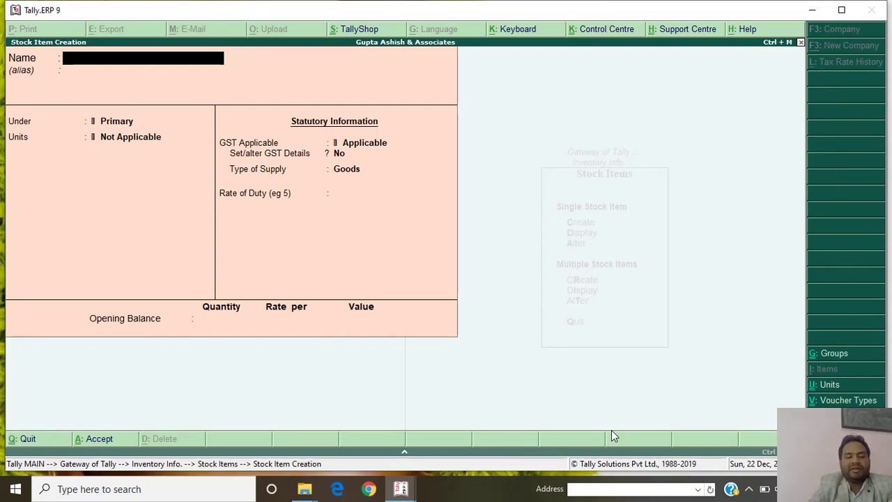
type("Go")
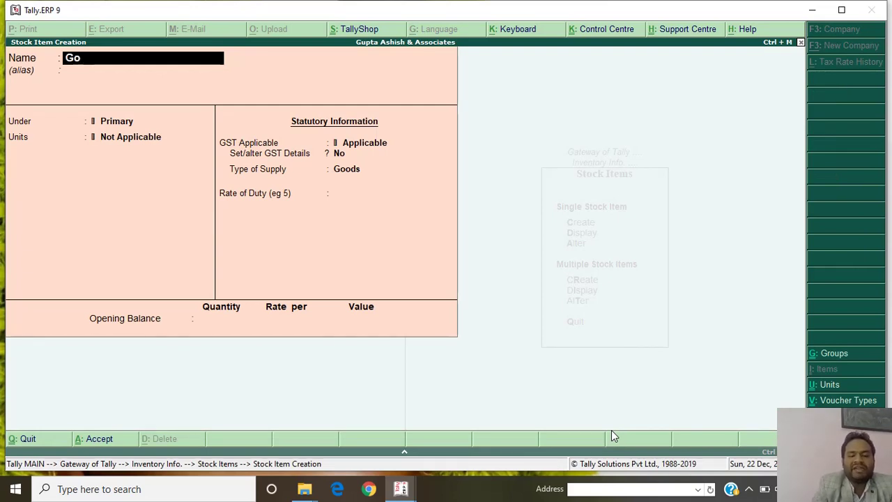
type("ods")
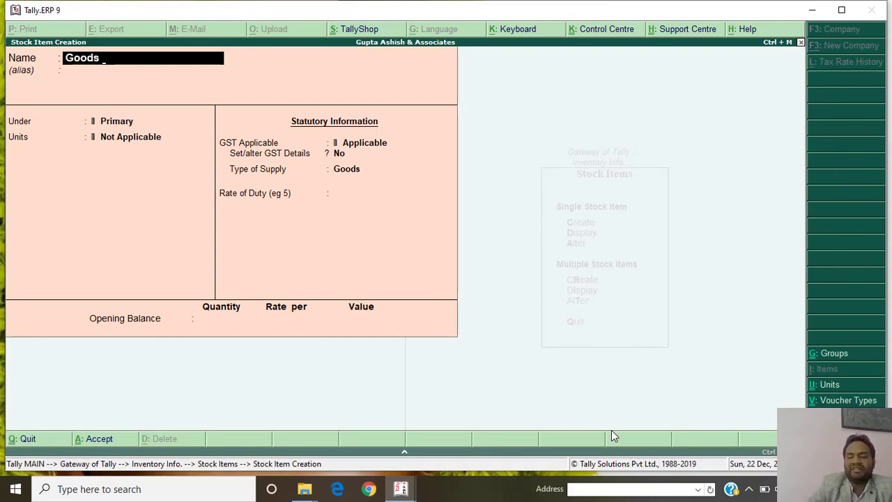
type(" 5")
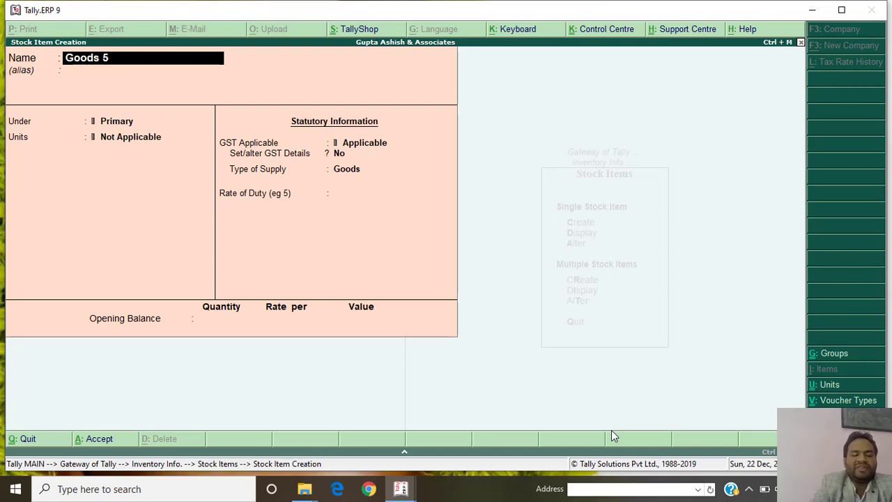
type("%")
key("Return")
key("Return")
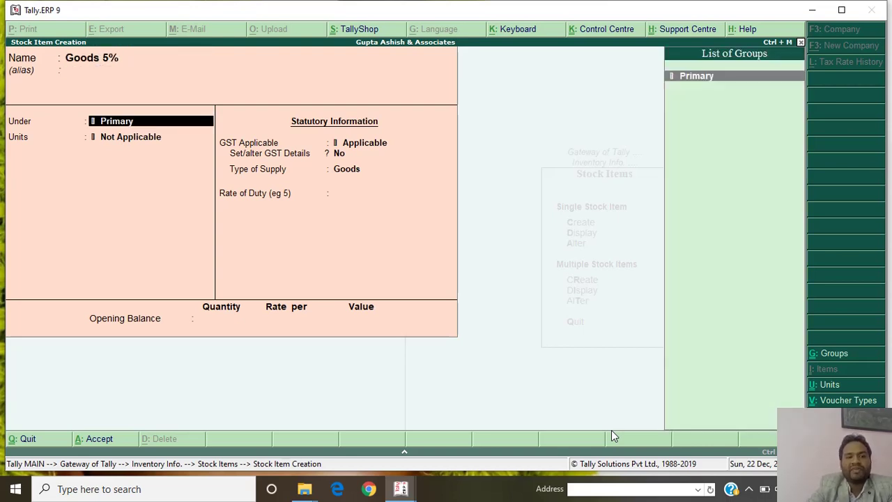
key("Return")
key("Return")
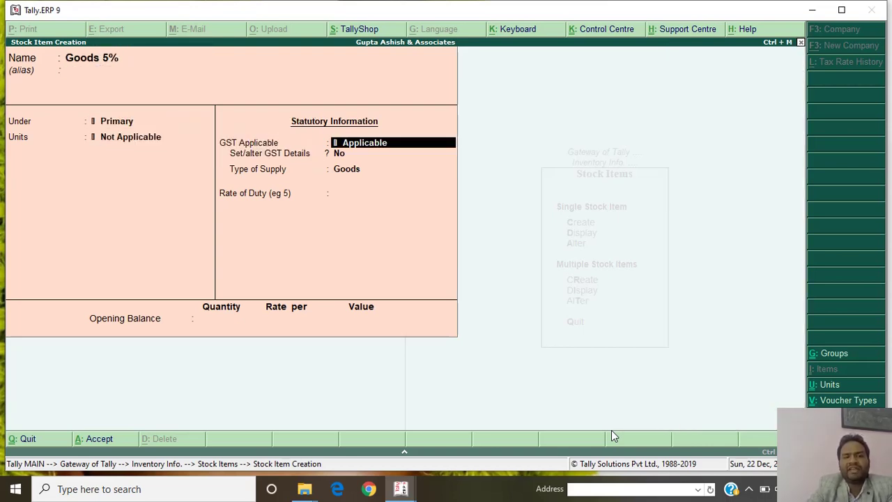
key("Return")
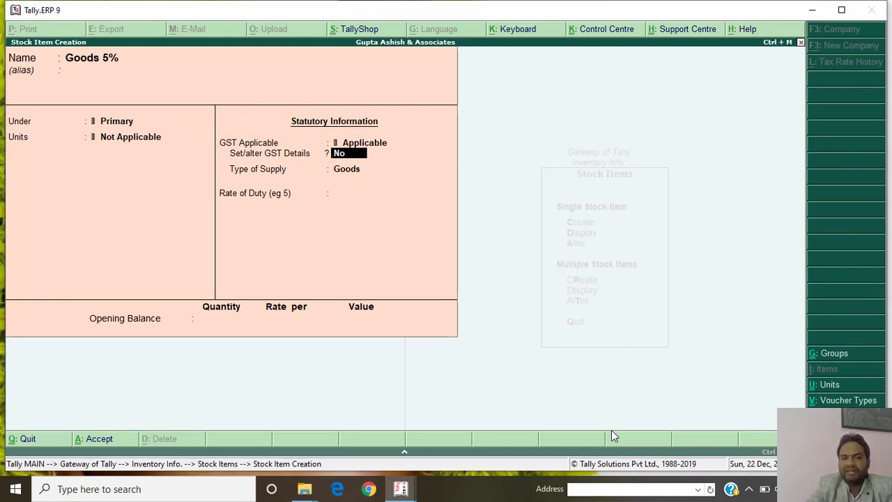
Give Goods 5% Taxable GST details at 5% integrated tax and save the item.
key("y")
key("Return")
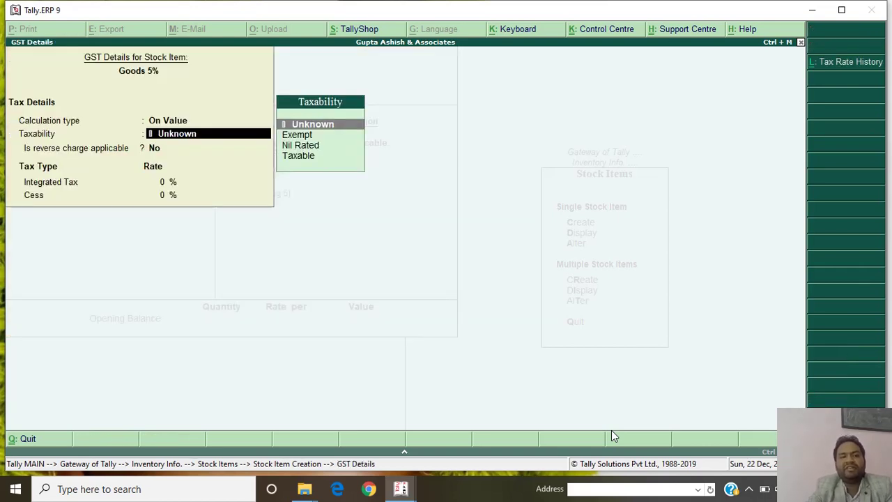
key("Down")
key("Down")
key("Down")
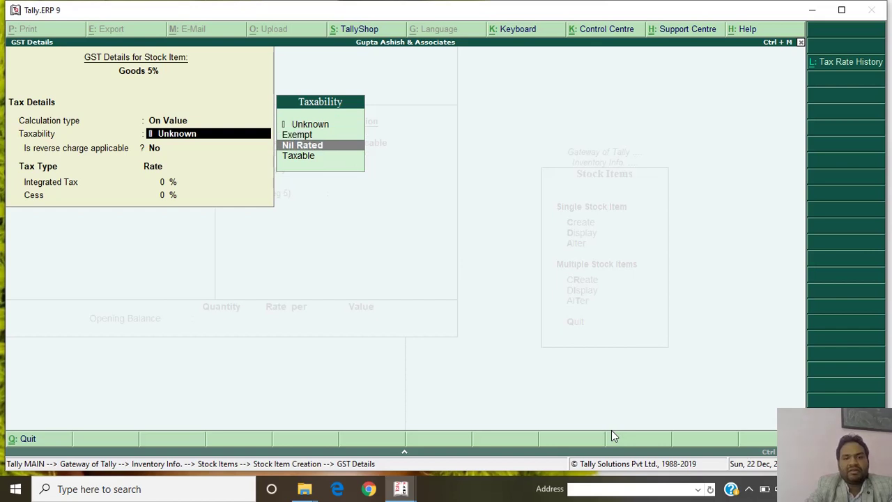
key("Return")
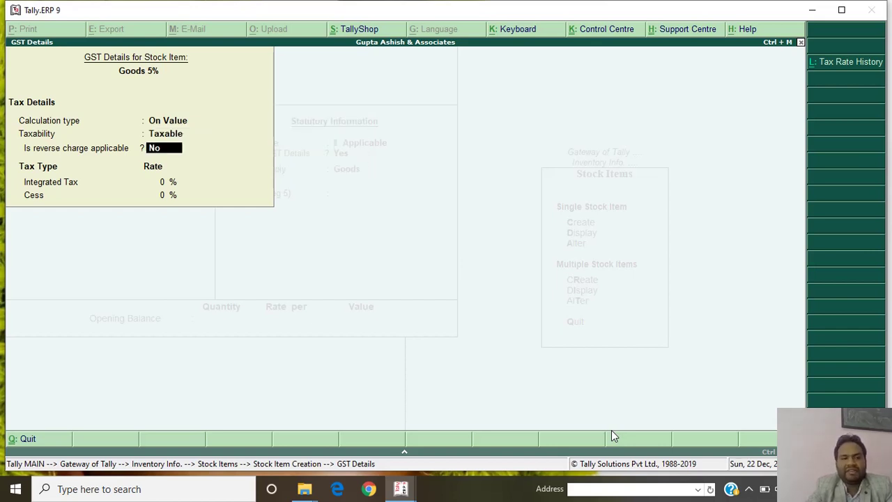
key("Return")
type("5")
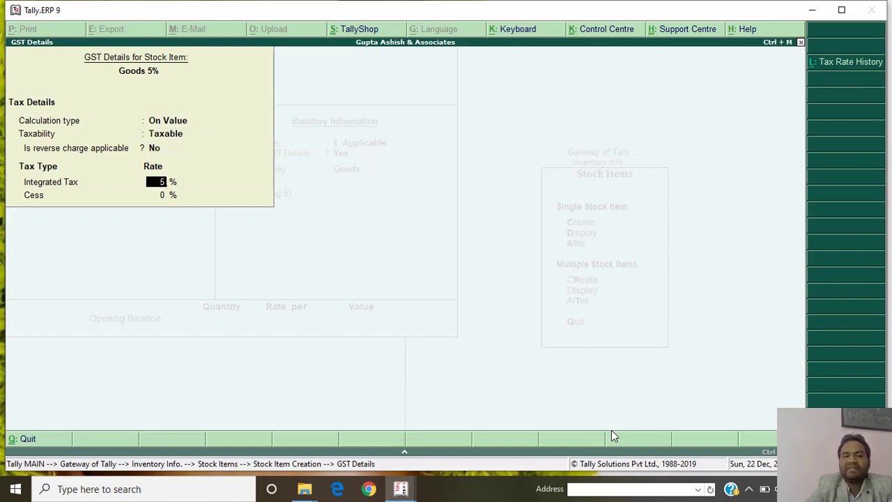
key("Return")
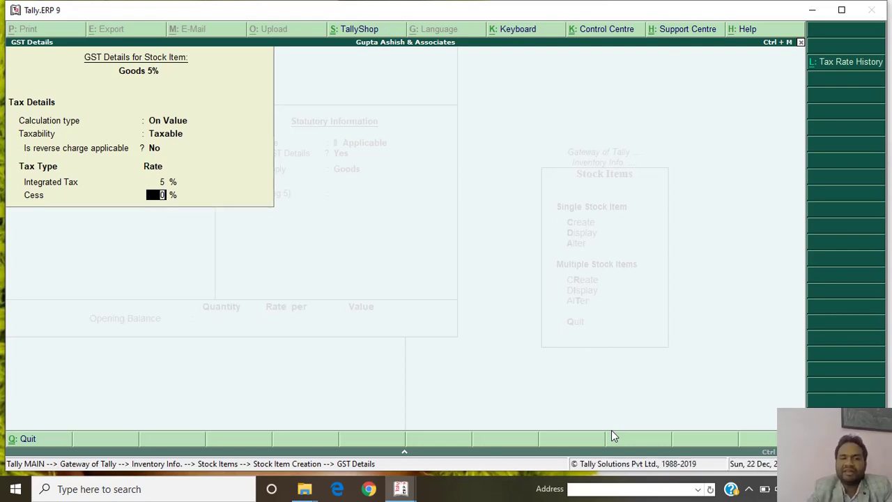
key("Return")
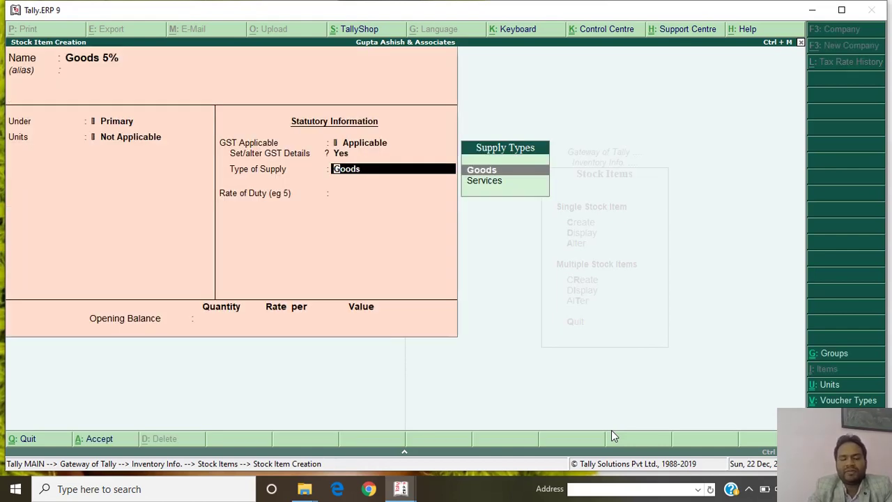
key("ctrl+a")
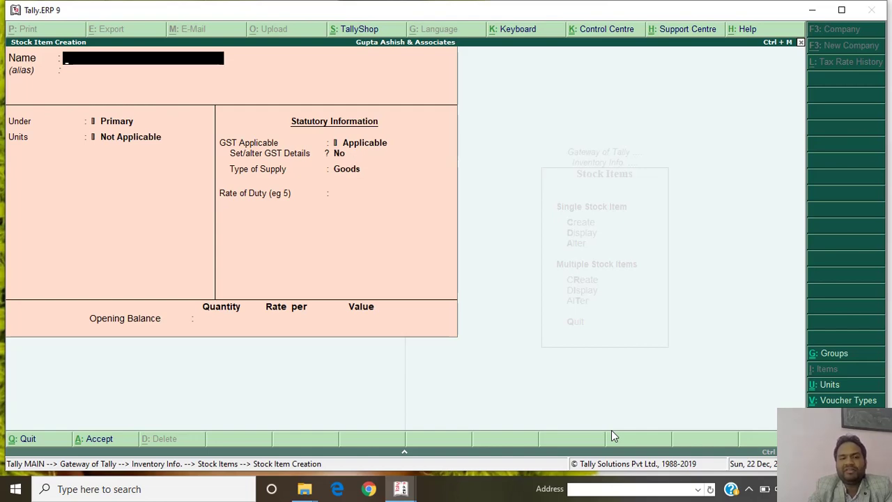
Return to the Gateway of Tally and start a new accounting voucher.
key("Escape")
key("Escape")
key("Escape")
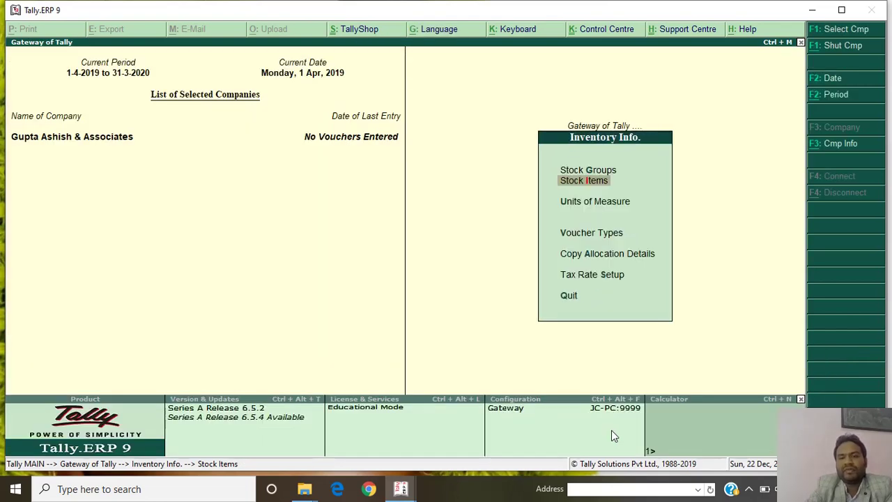
key("Down")
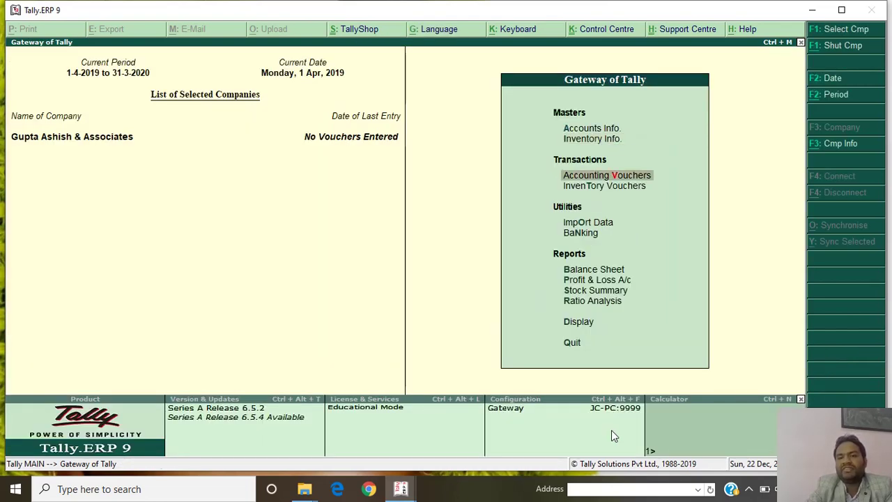
key("Return")
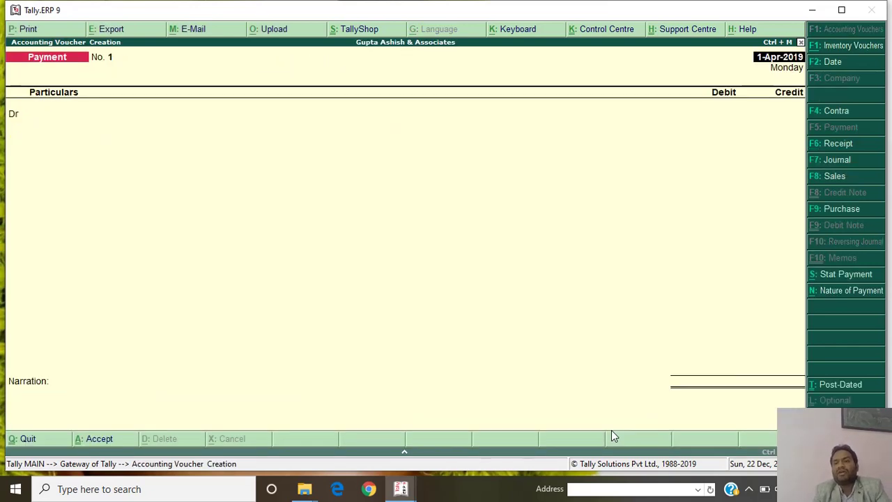
Preview Contra, Payment, Receipt, Sales and Journal vouchers, then settle on a Purchase voucher.
left_click(835, 118)
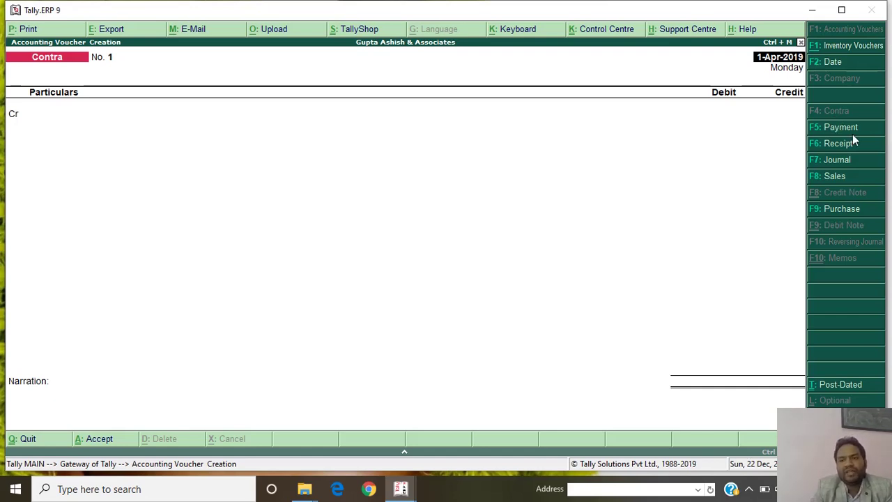
left_click(859, 131)
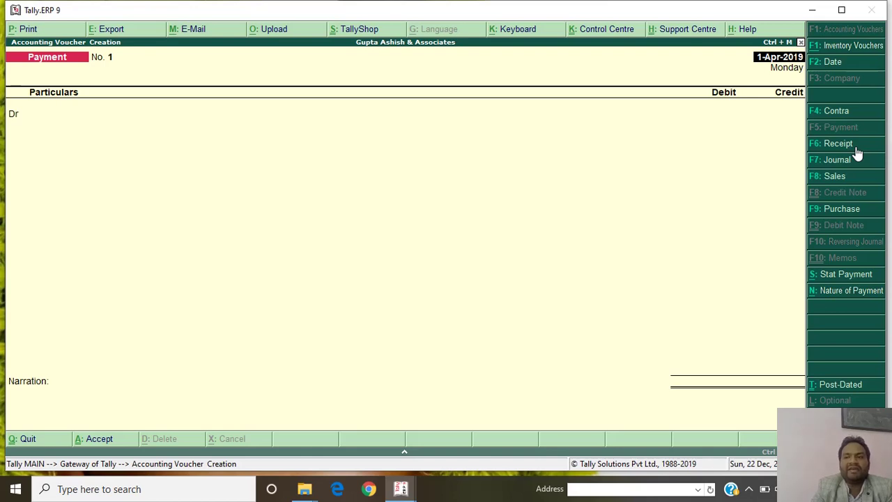
left_click(839, 144)
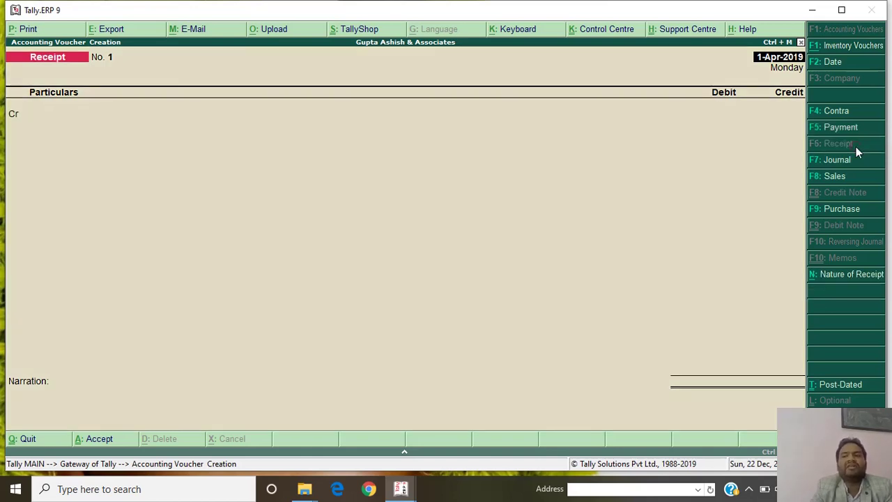
left_click(853, 184)
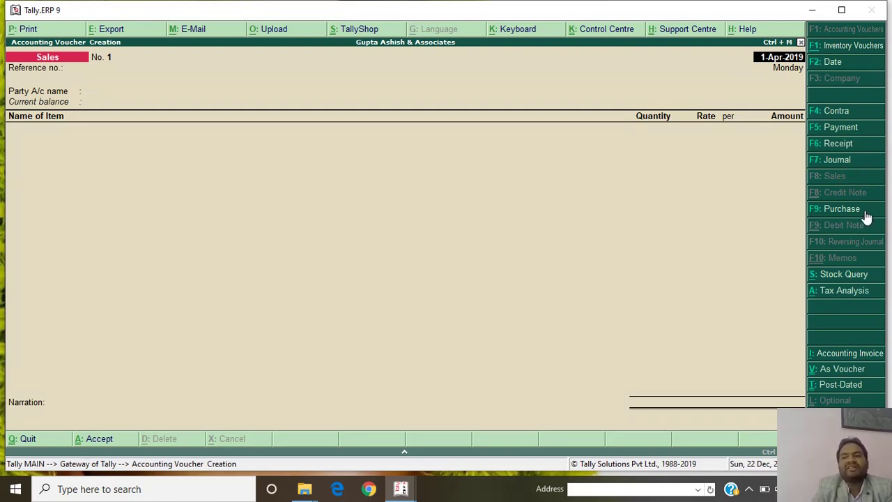
left_click(865, 212)
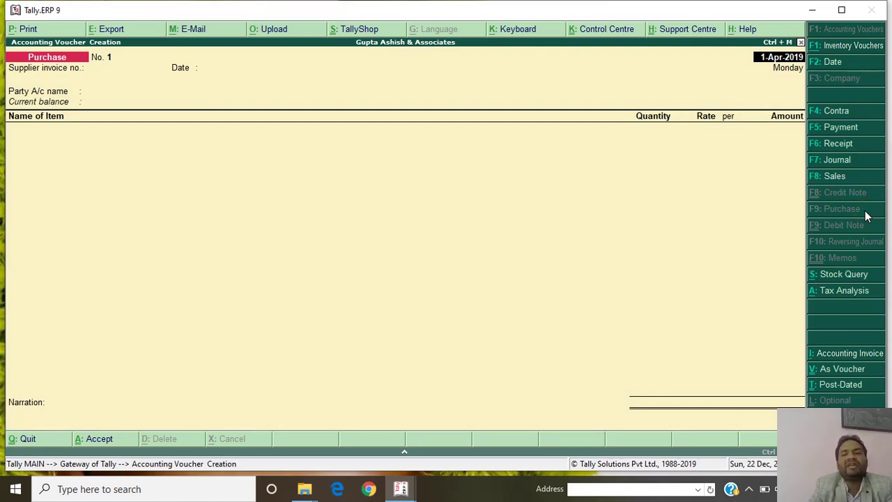
left_click(847, 162)
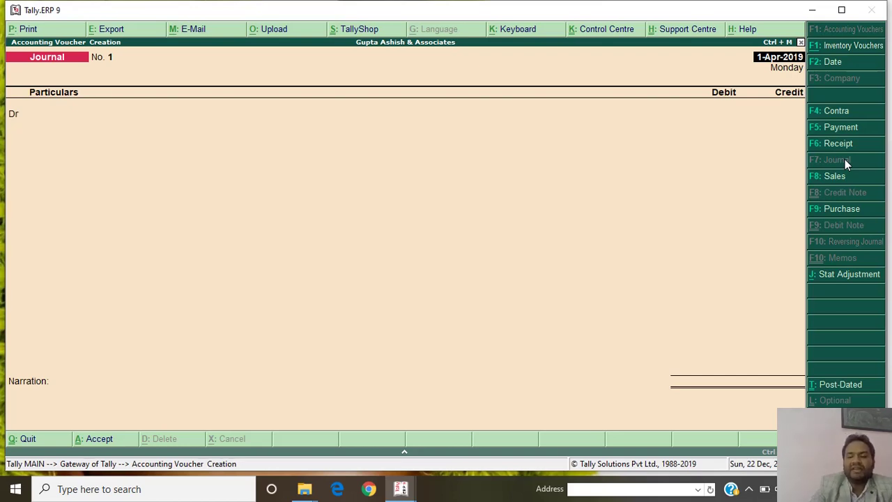
left_click(854, 210)
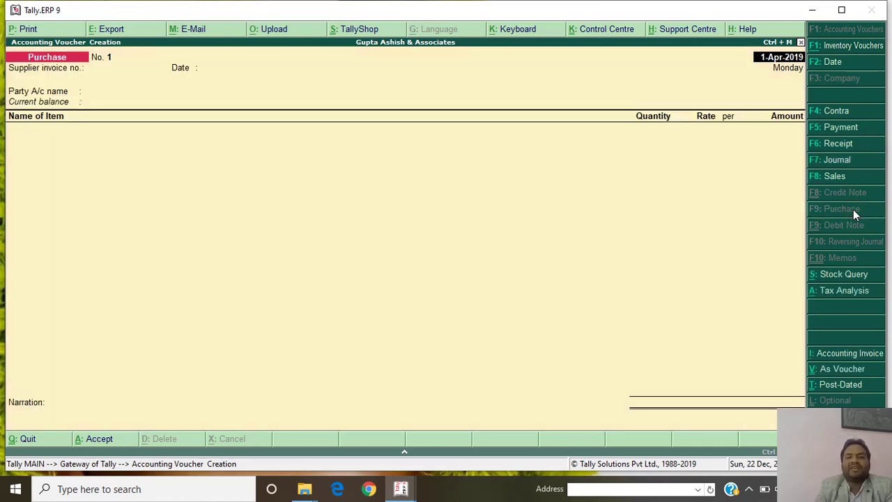
Enter supplier invoice no. 1 dated 1-Apr-2019 with Singla & Co. as the party.
key("Return")
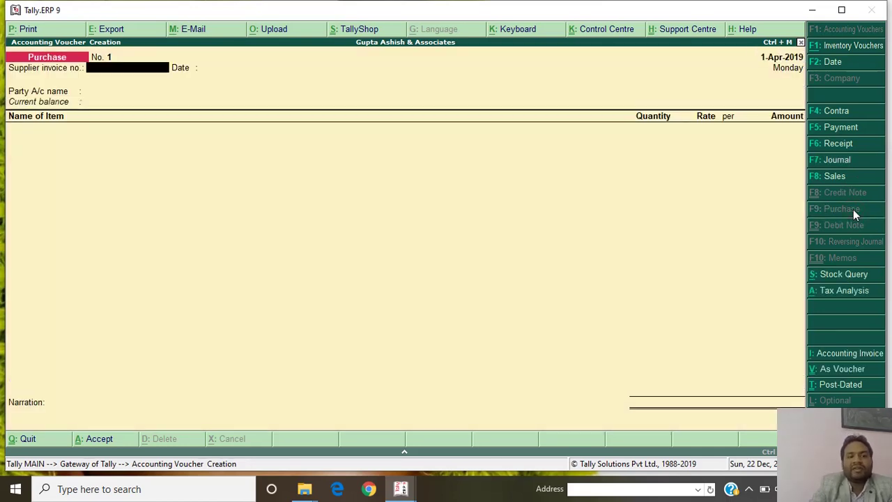
type("1")
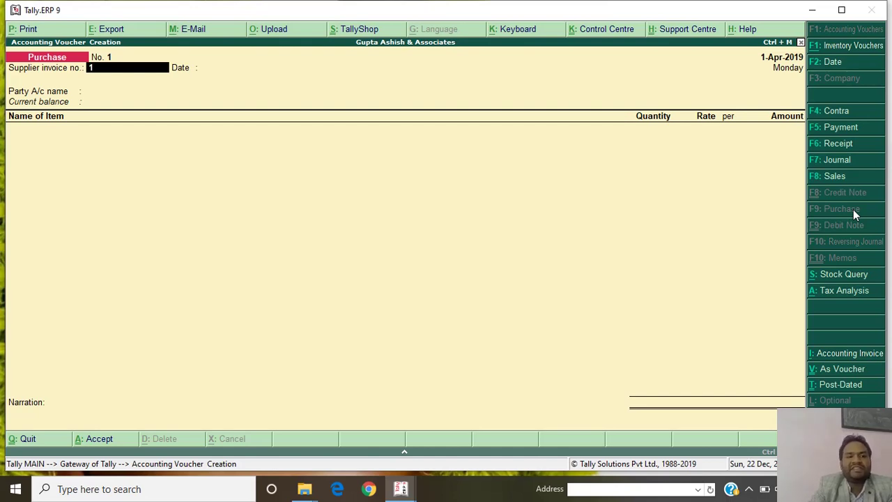
key("Return")
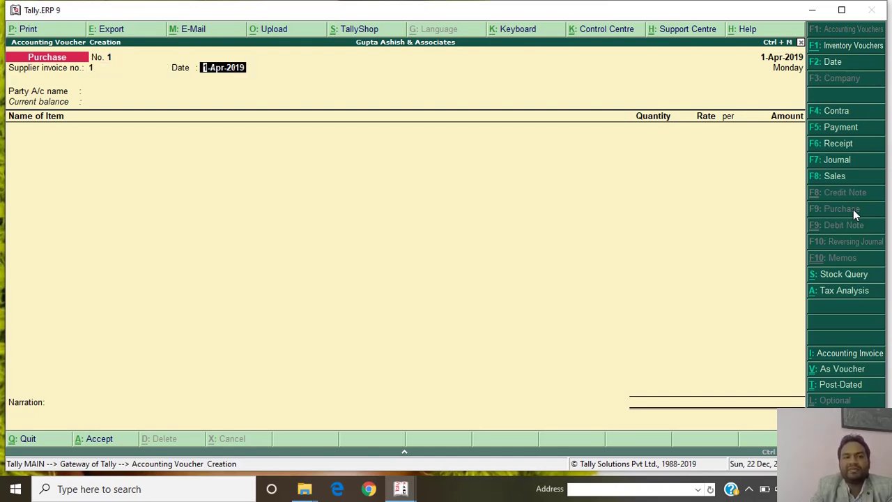
key("Return")
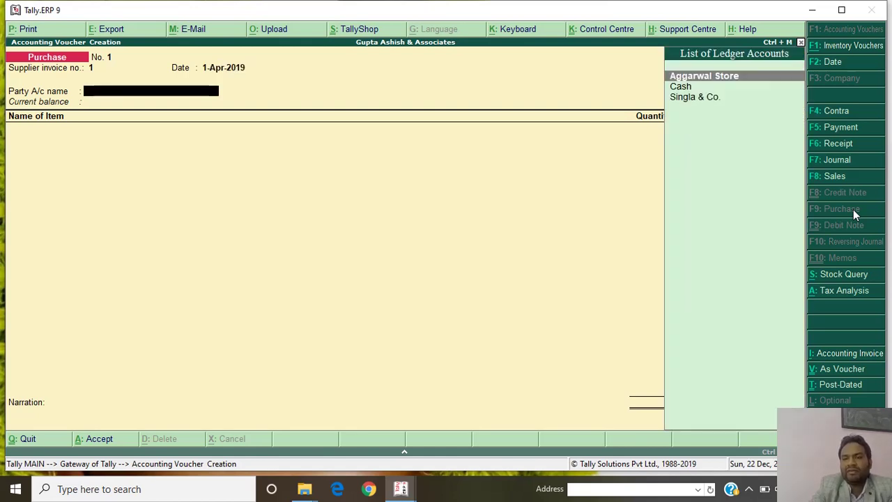
key("Down")
key("Down")
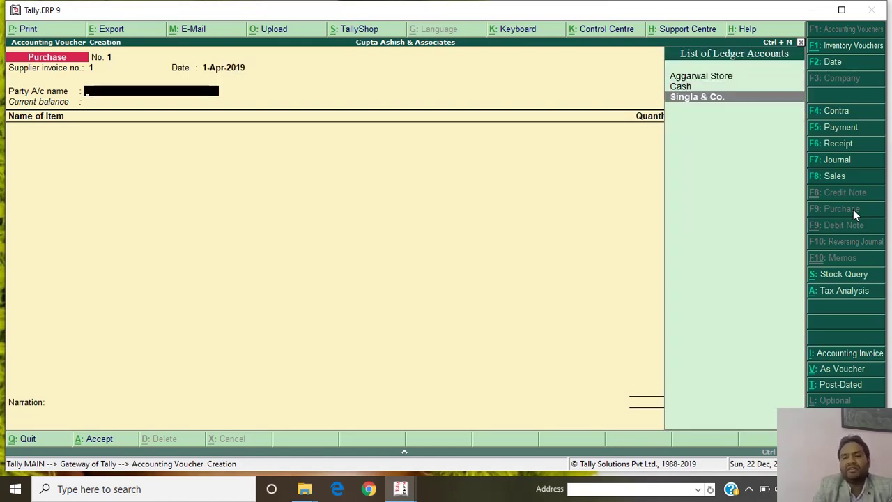
key("Return")
key("Return")
key("Return")
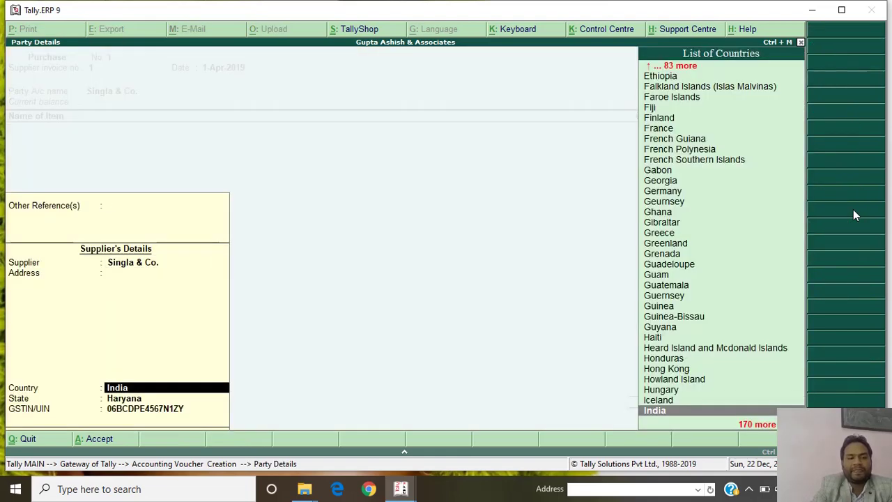
key("Return")
key("Return")
key("Return")
Add Goods 5% worth 1,00,000 allocated to the Purchase 5 % ledger.
type("G")
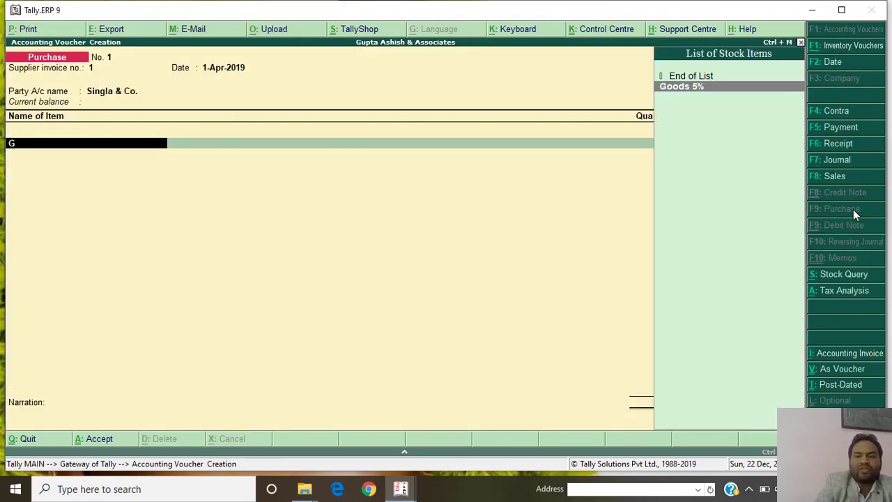
key("Return")
type("10")
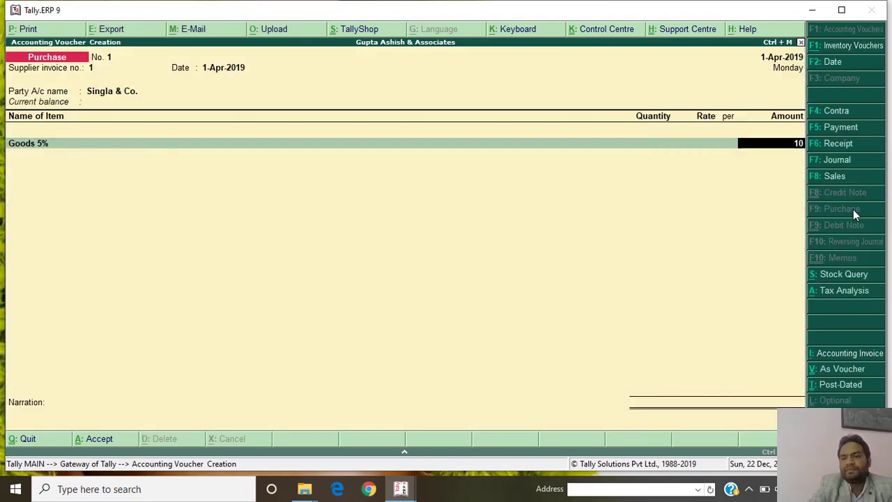
type("0000")
key("Return")
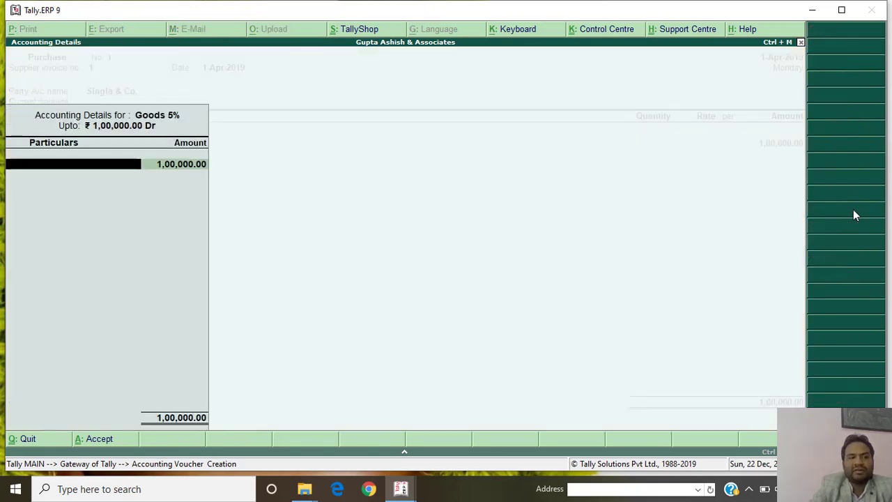
type("P")
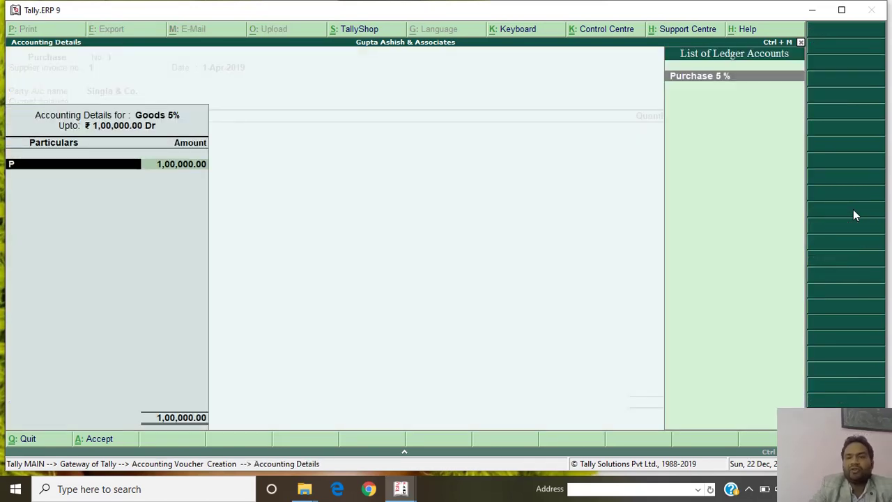
key("Return")
key("Return")
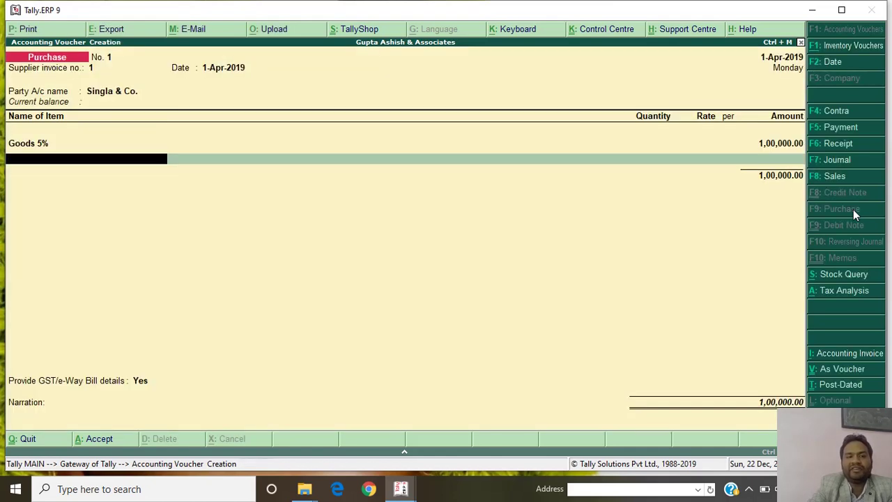
key("Return")
type("c")
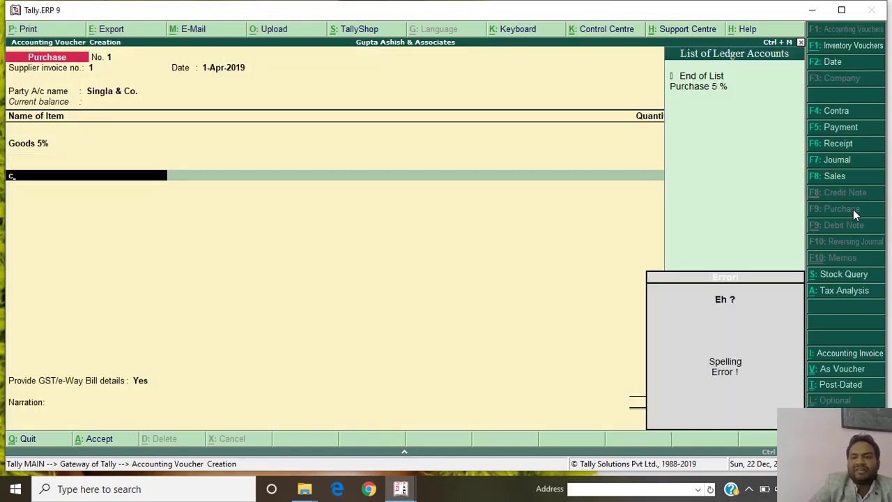
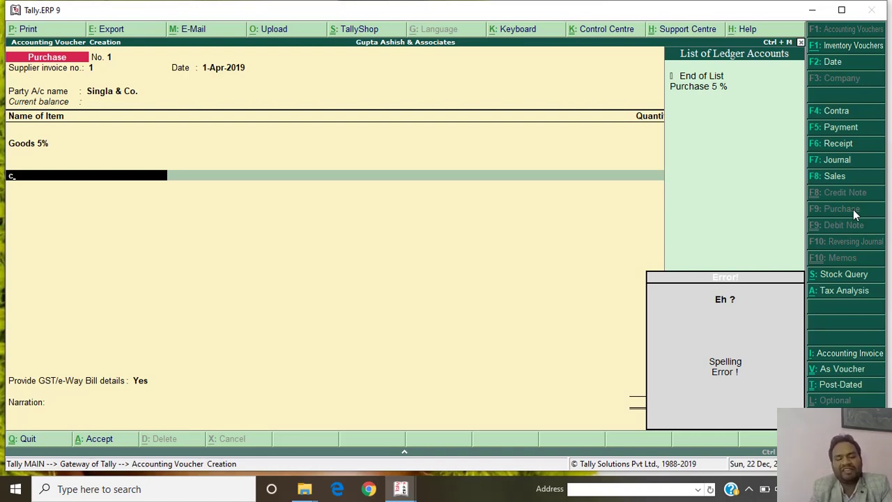
Create a new ledger named CGST under the Duties & Taxes group.
key("alt+c")
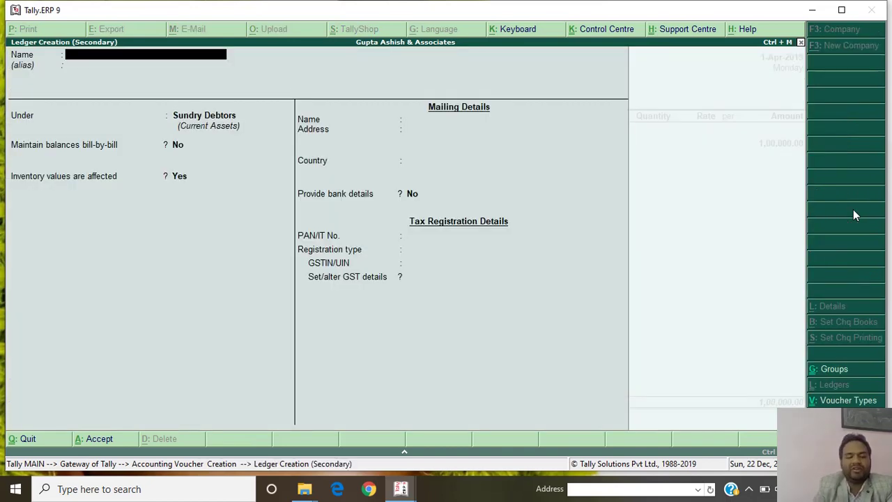
type("CG")
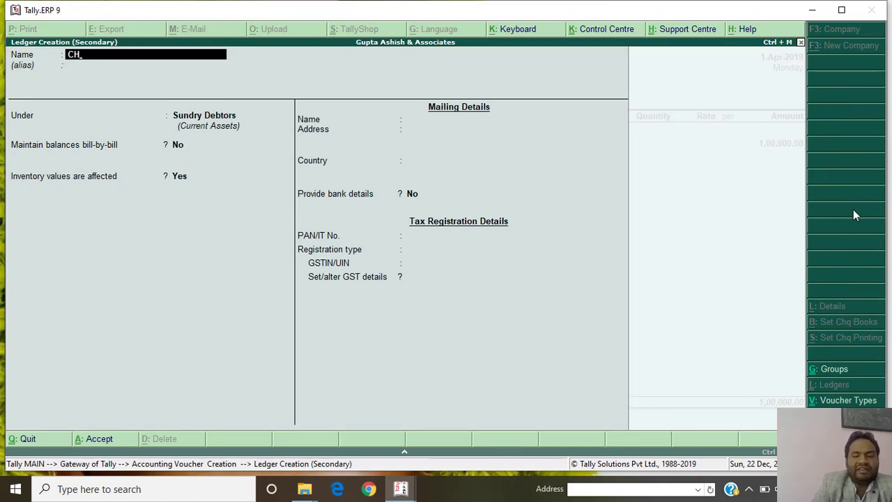
key("BackSpace")
type("GST")
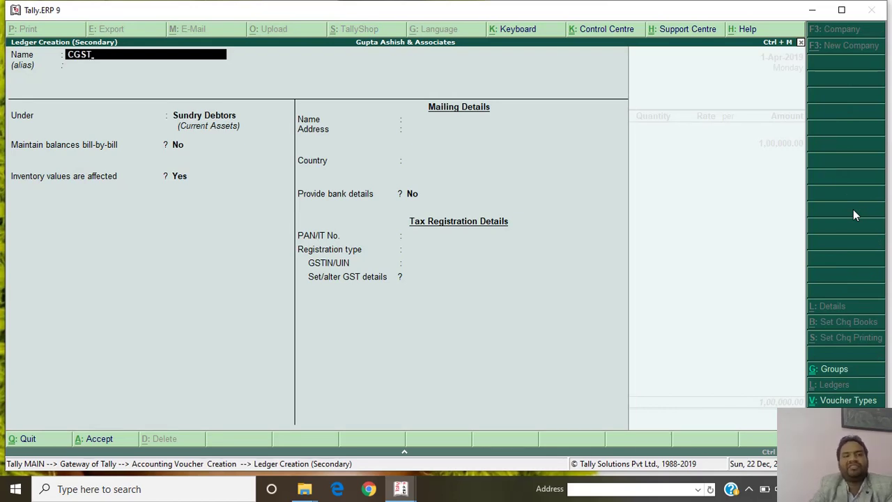
key("Return")
key("Return")
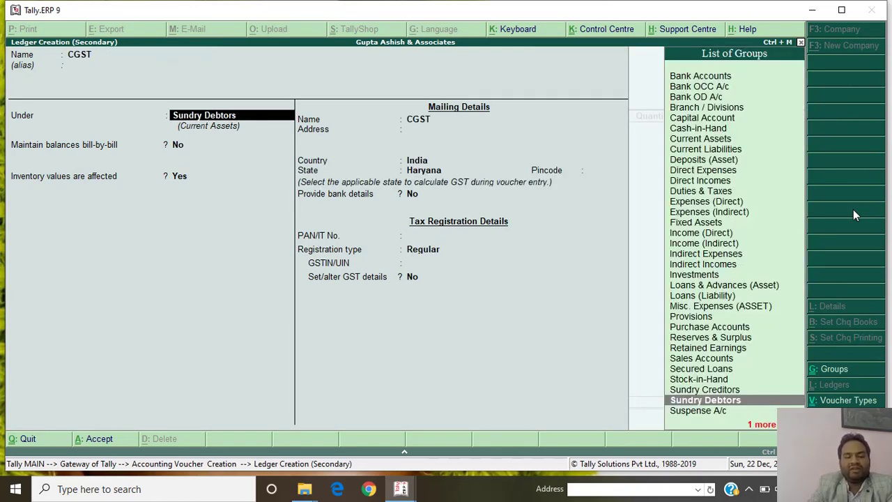
type("du")
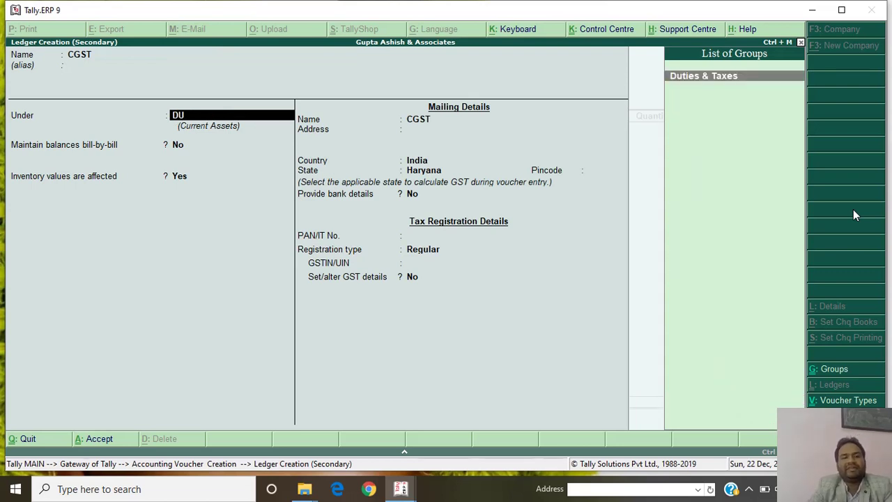
key("Return")
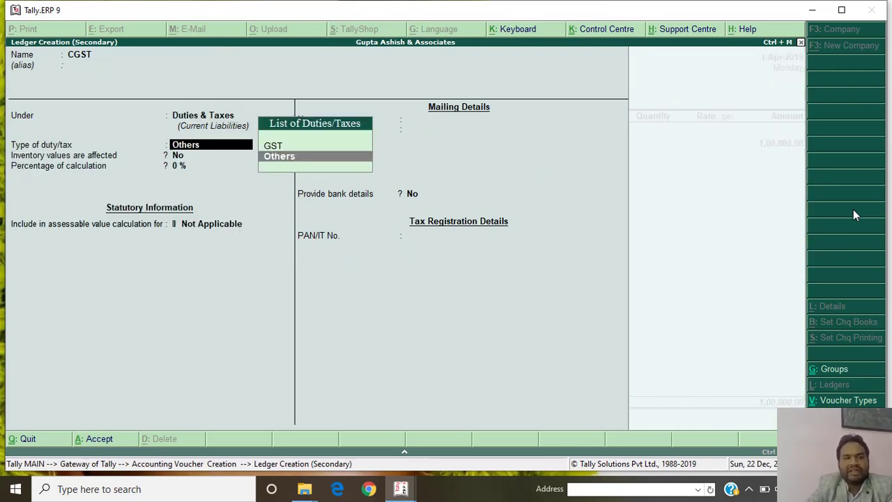
Set CGST's duty type to GST and tax type to Central Tax, then save it.
key("Up")
key("Return")
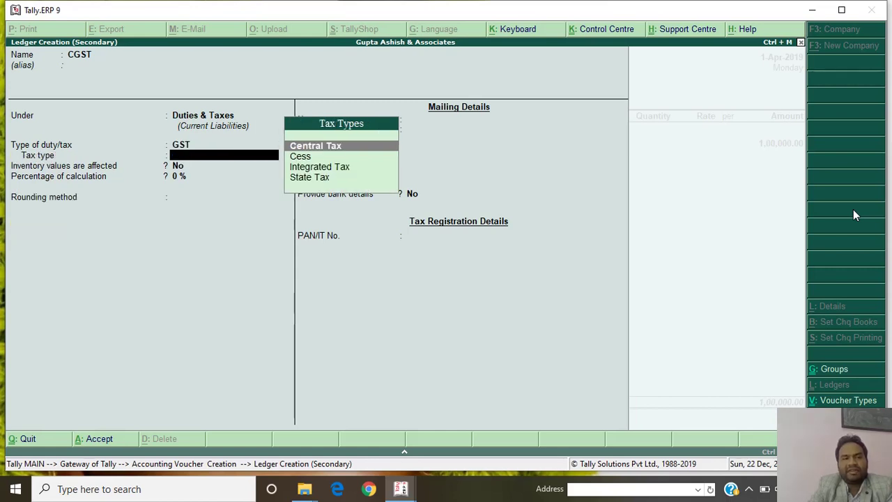
key("Return")
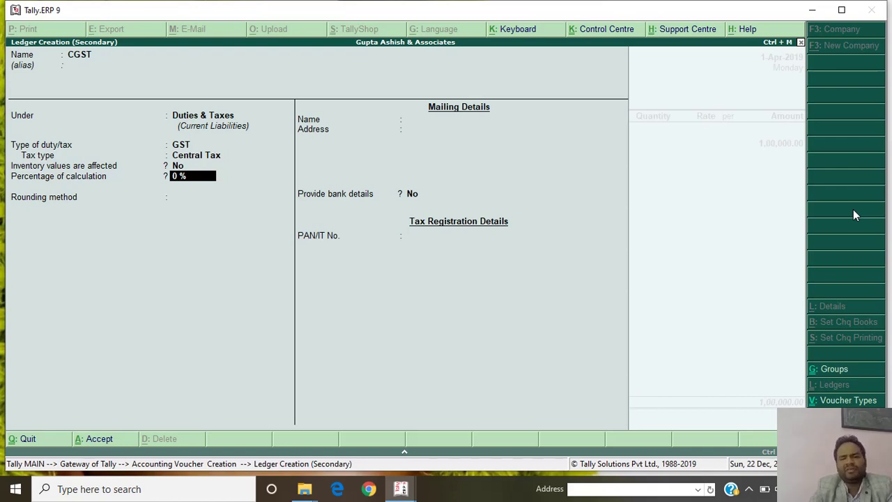
key("Return")
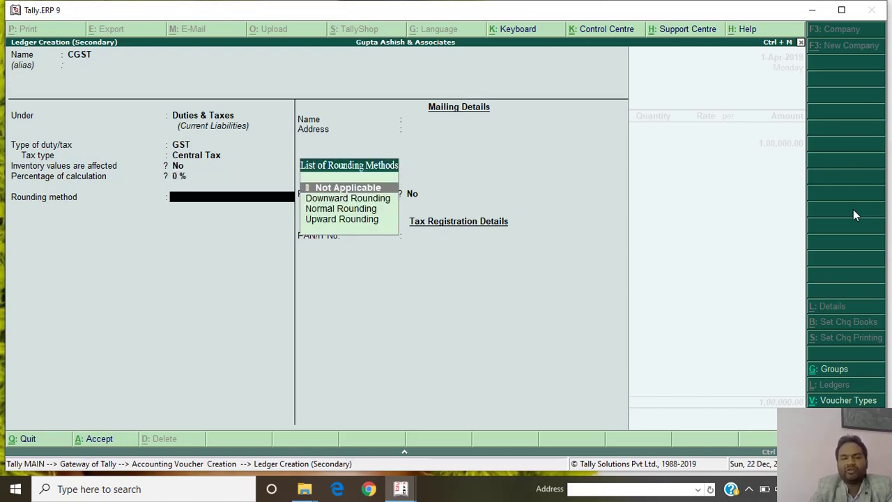
key("Return")
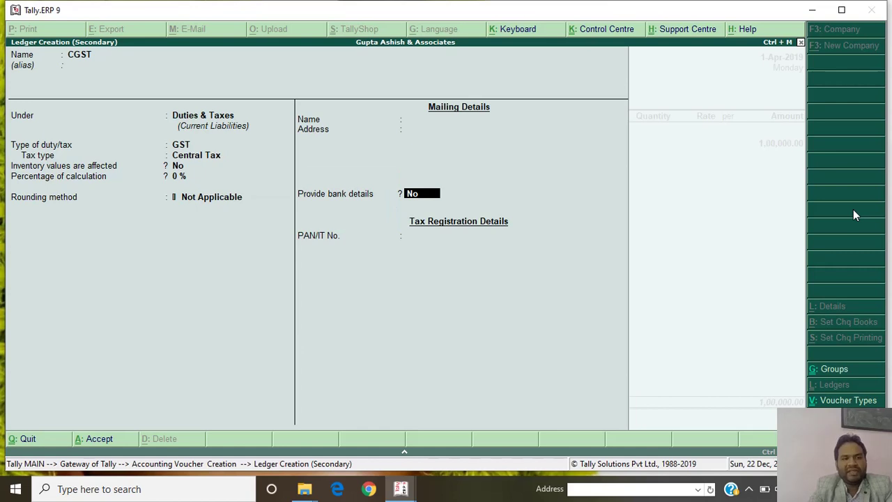
key("ctrl+a")
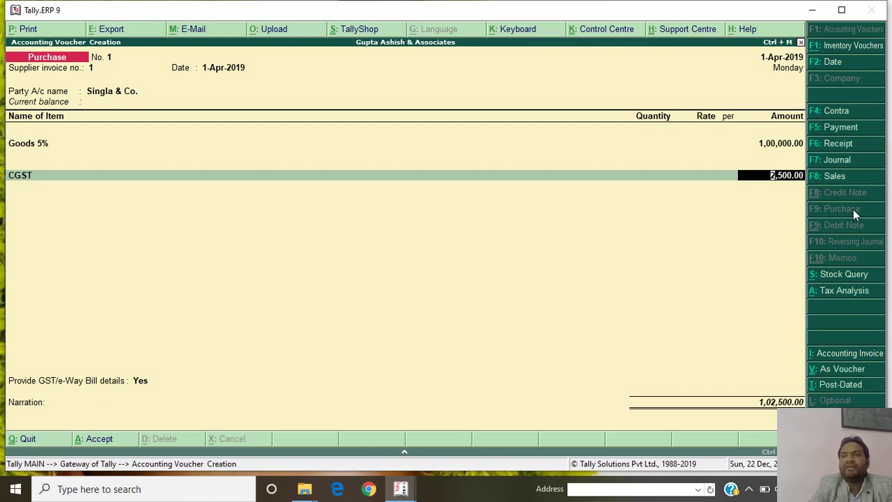
Accept the 2,500.00 CGST line, then create ledger SGST under Duties & Taxes with GST, State Tax.
key("Return")
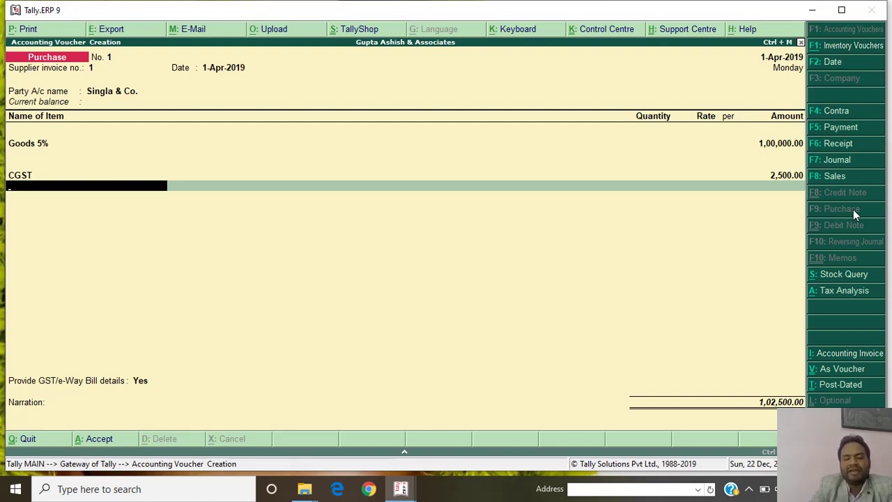
key("alt+c")
type("SGST")
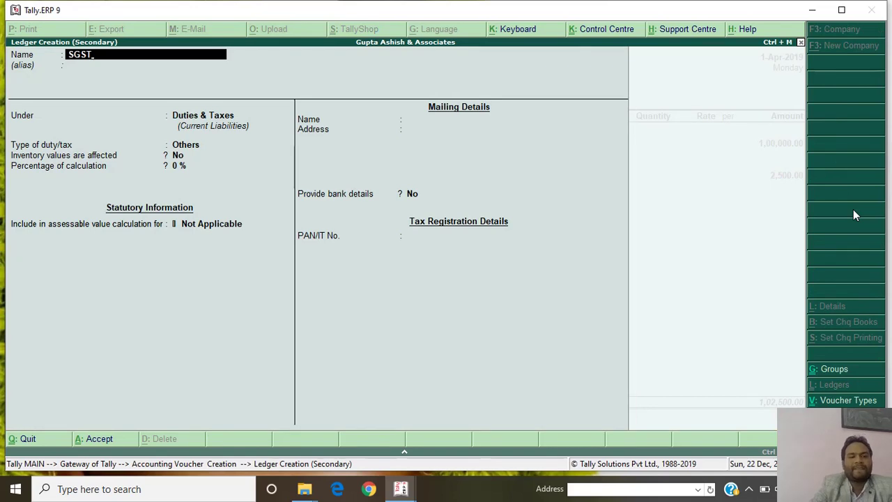
key("Return")
key("Return")
key("Return")
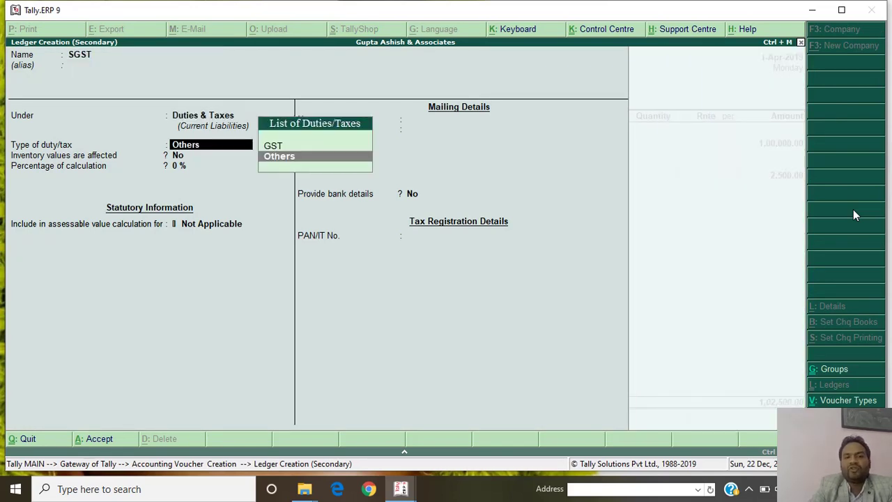
key("Up")
key("Return")
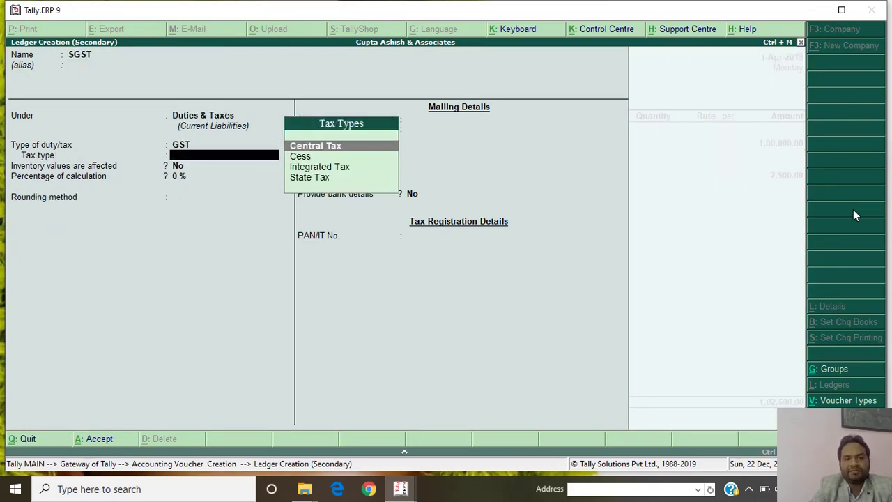
key("Down")
key("Down")
key("Down")
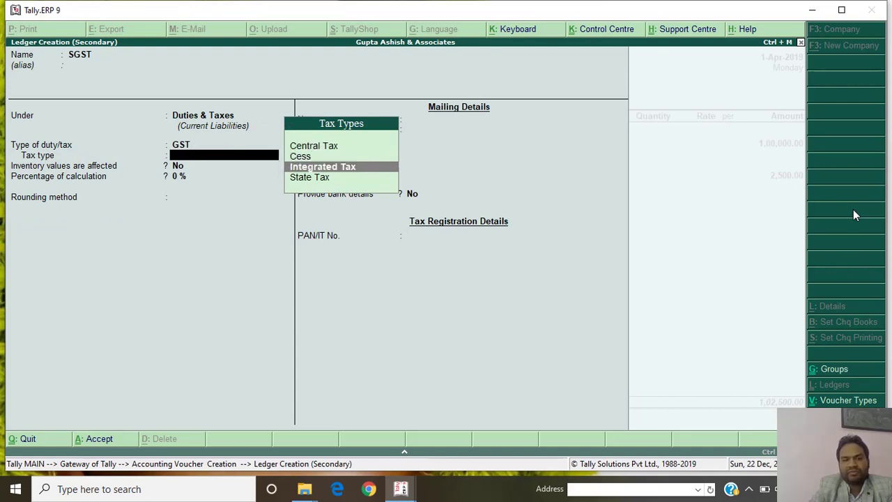
key("Return")
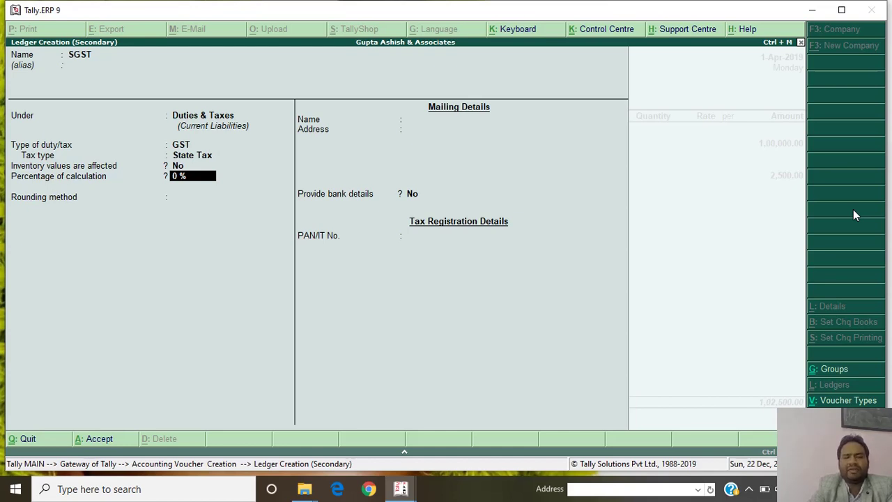
key("ctrl+a")
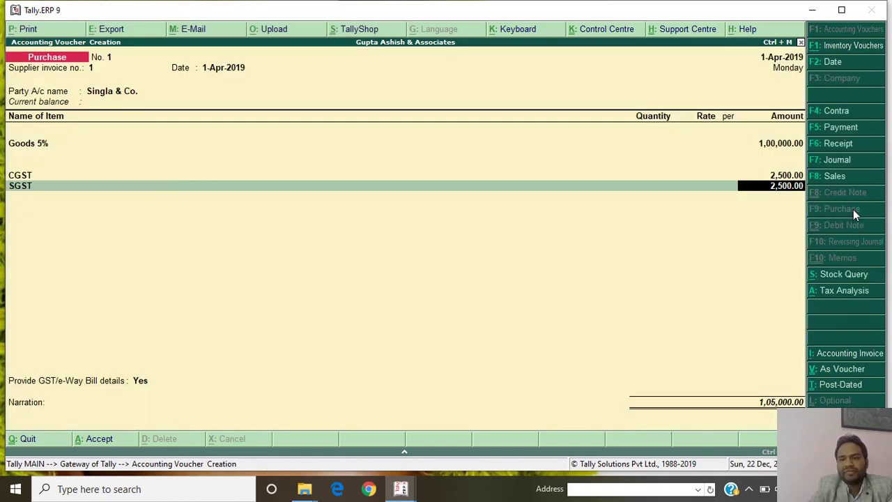
Accept the 2,500.00 SGST amount and review the GST/e-Way Bill details.
key("Return")
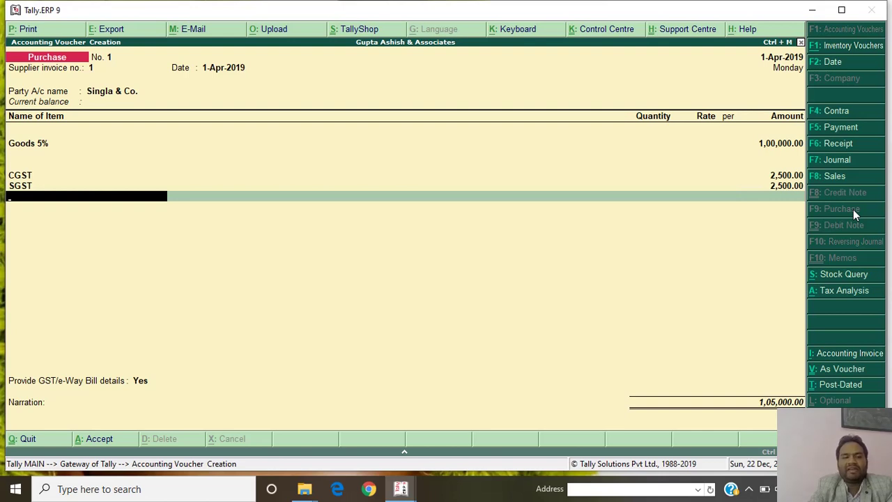
key("Return")
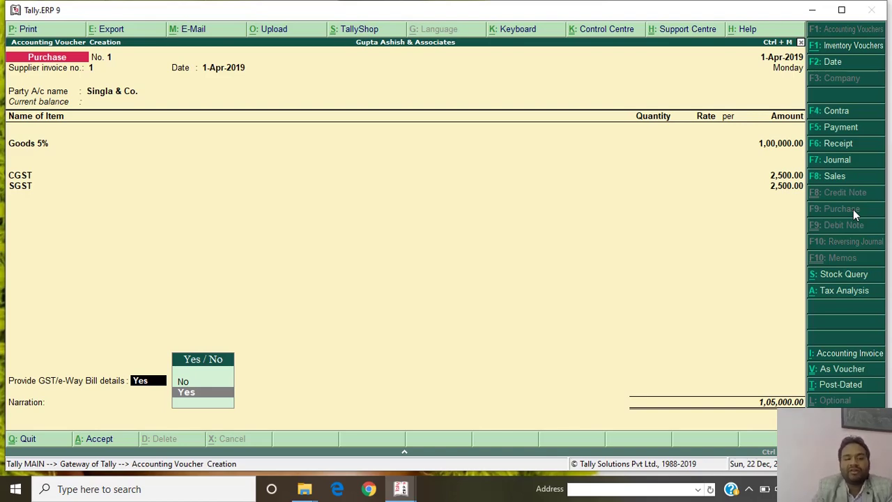
key("Return")
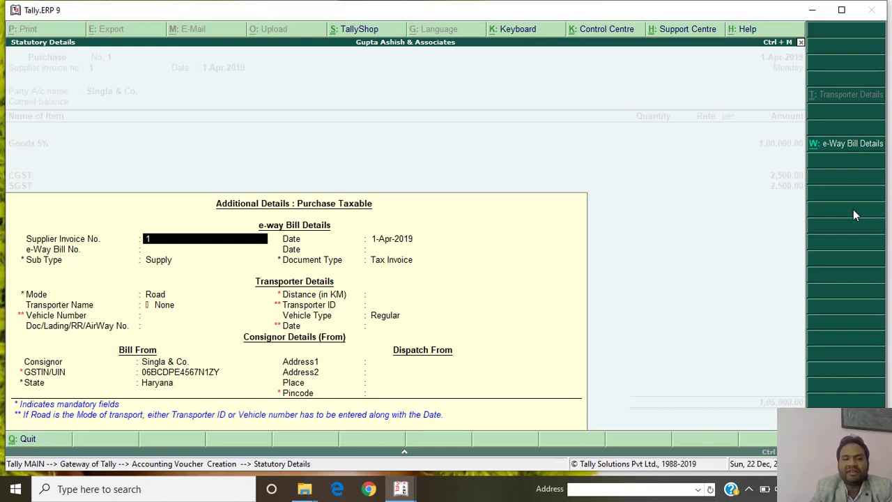
key("Return")
key("Return")
key("Return")
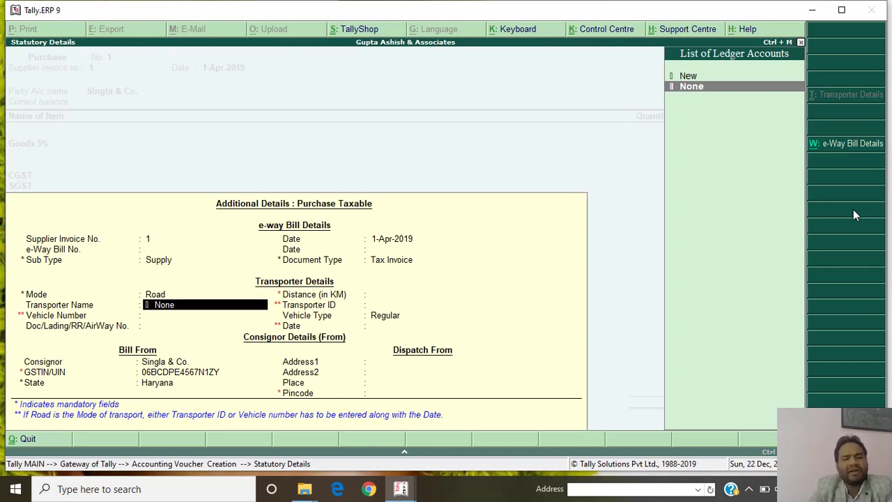
key("ctrl+a")
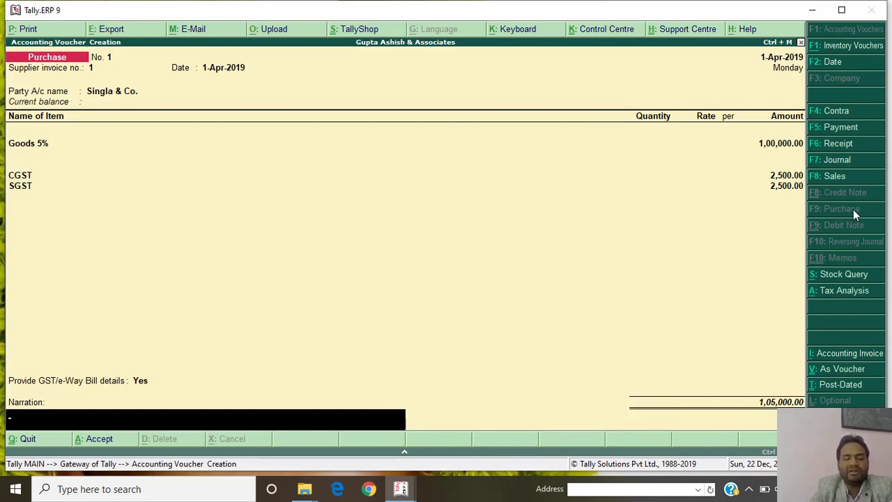
Enter narration 'BILL NO. 1' and save purchase voucher 1.
type("BIL")
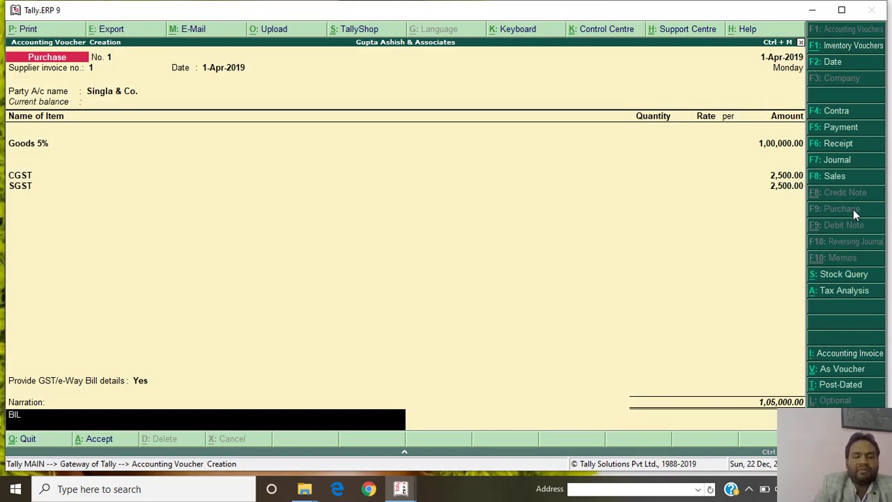
type("L NO. ")
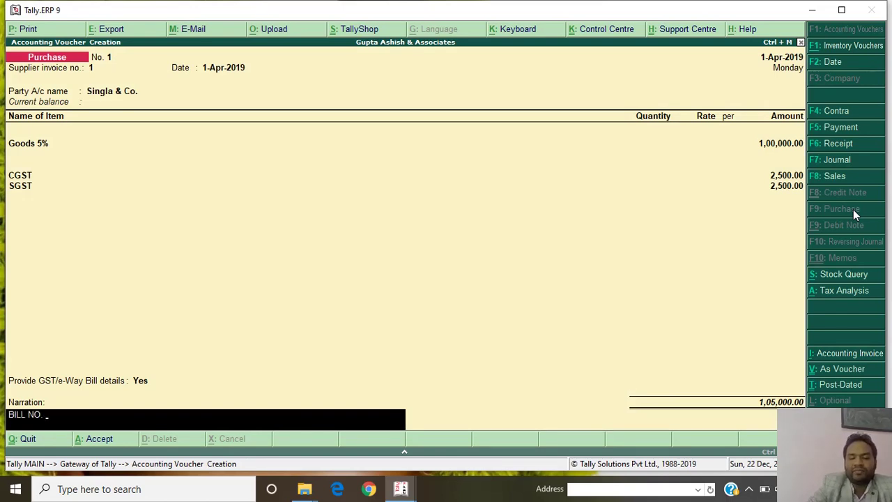
type("1")
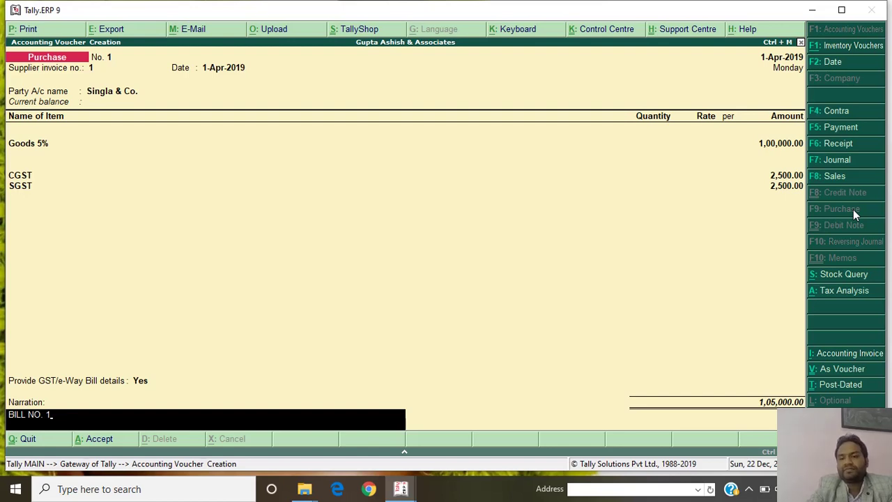
key("Return")
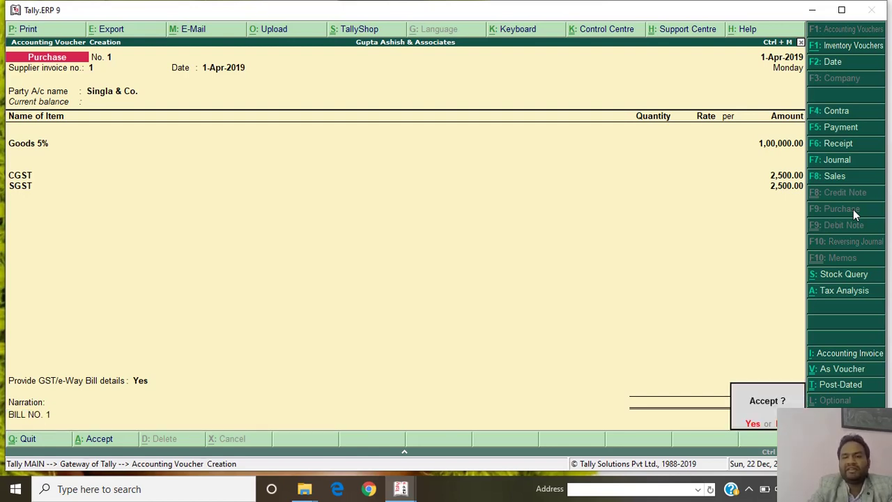
key("Return")
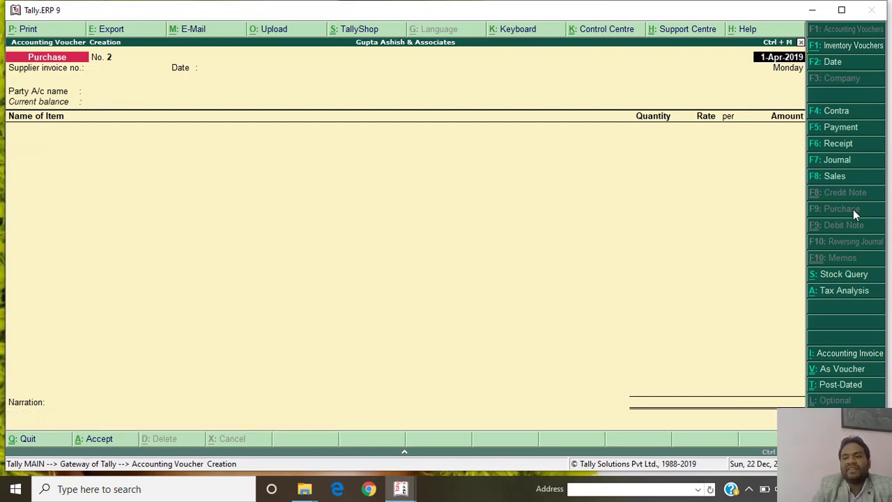
left_click(835, 176)
Bill Aggarwal Store for Goods 5% at 50,000 through the Sales 5 % ledger.
key("Return")
key("Return")
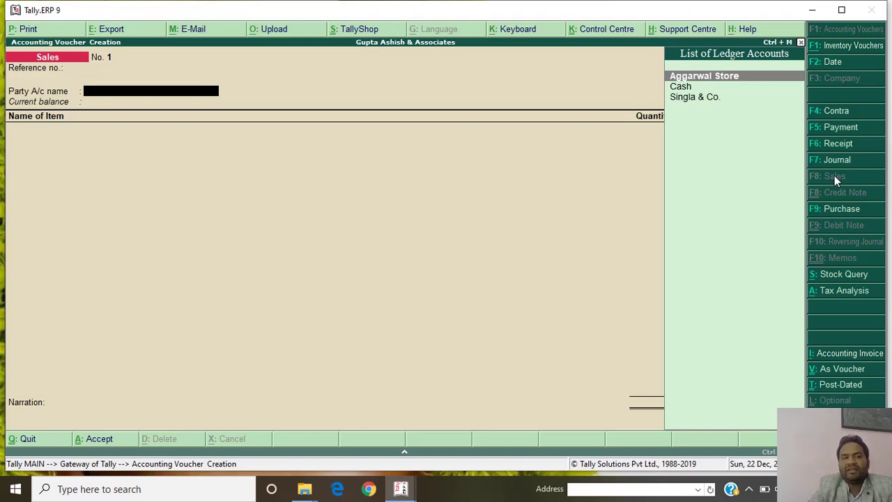
key("Return")
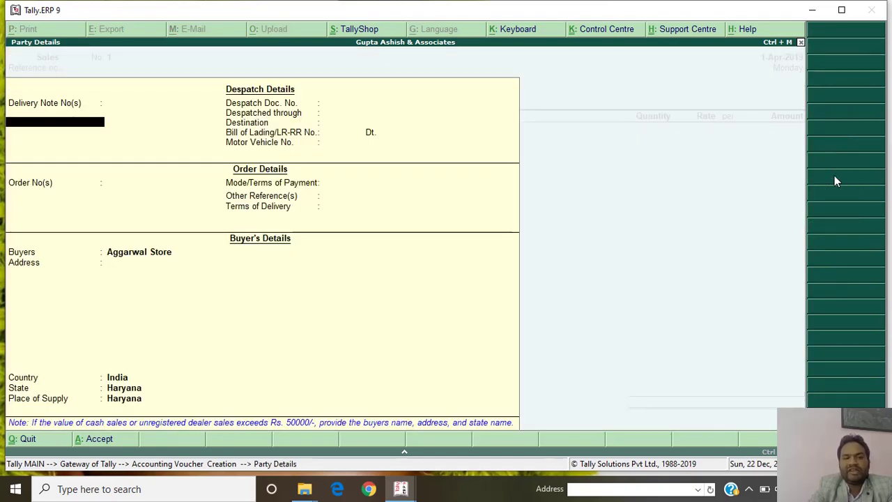
key("ctrl+a")
type("G")
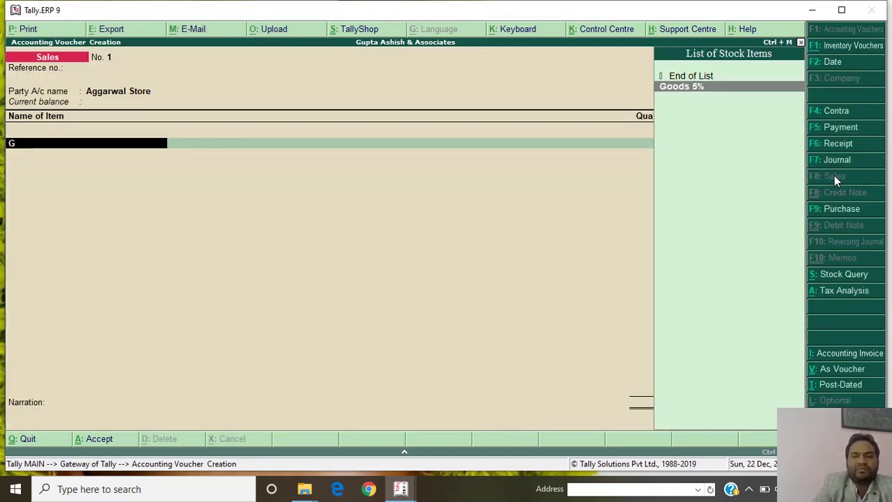
key("Return")
type("50000")
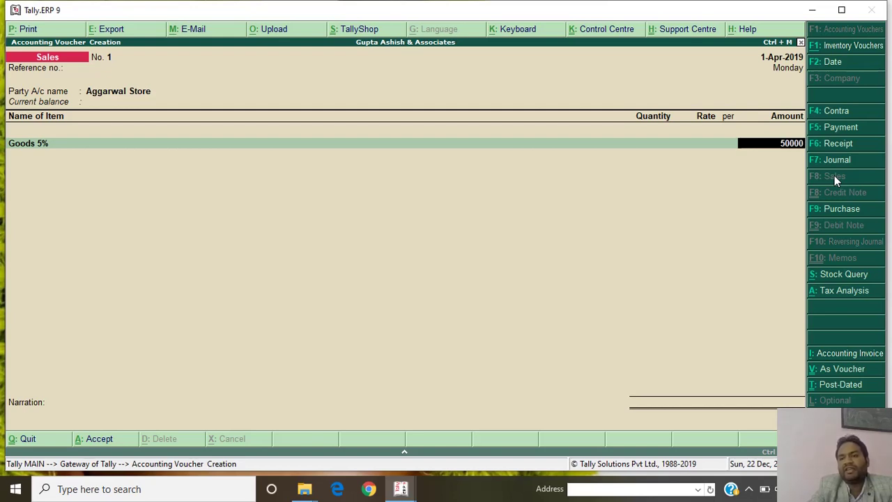
key("Return")
key("Return")
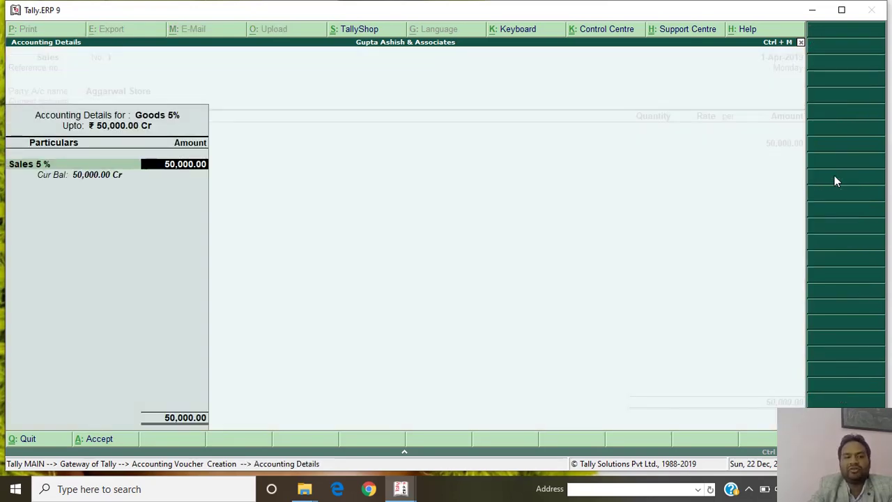
key("Return")
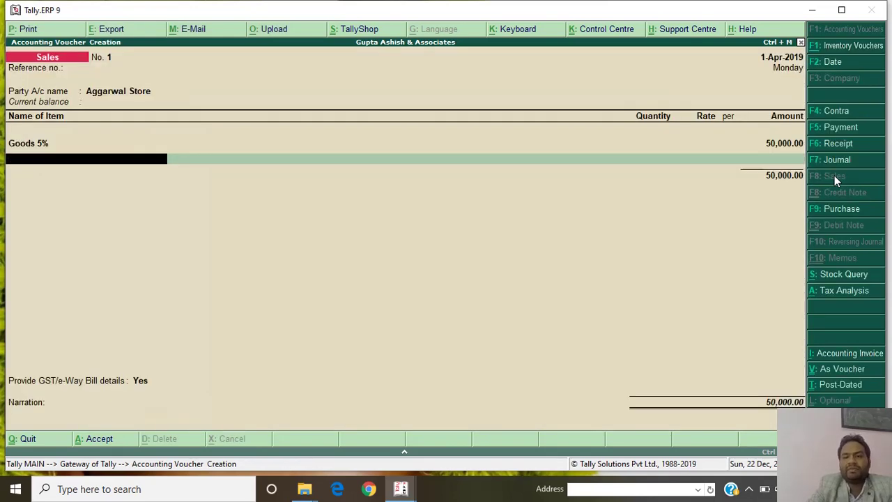
key("Return")
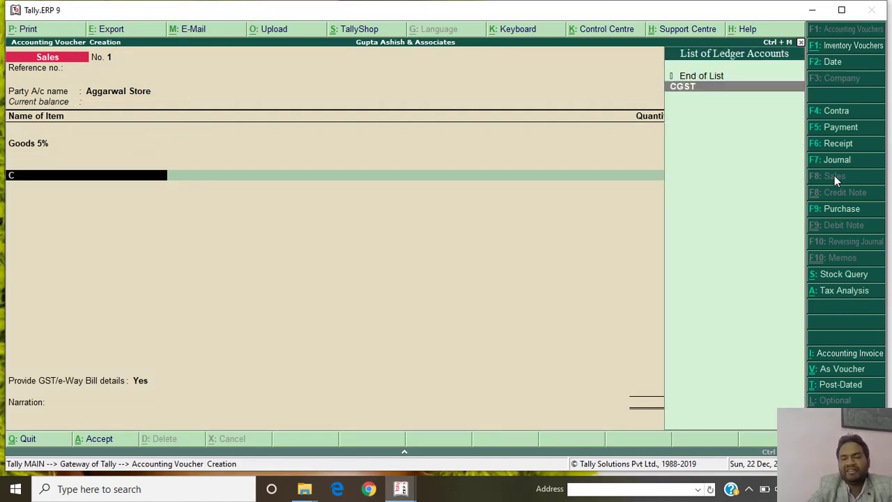
Add CGST and SGST lines of 1,250 each to the sales voucher.
key("Return")
key("Return")
type("S")
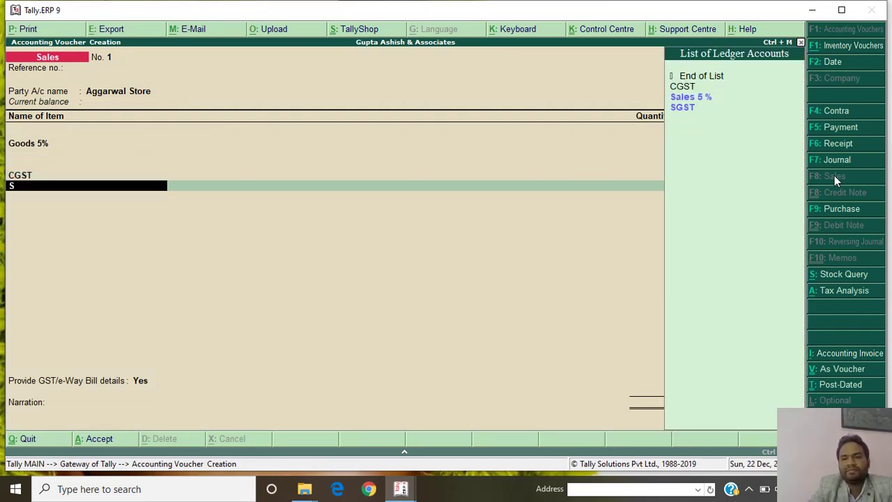
key("Down")
key("Return")
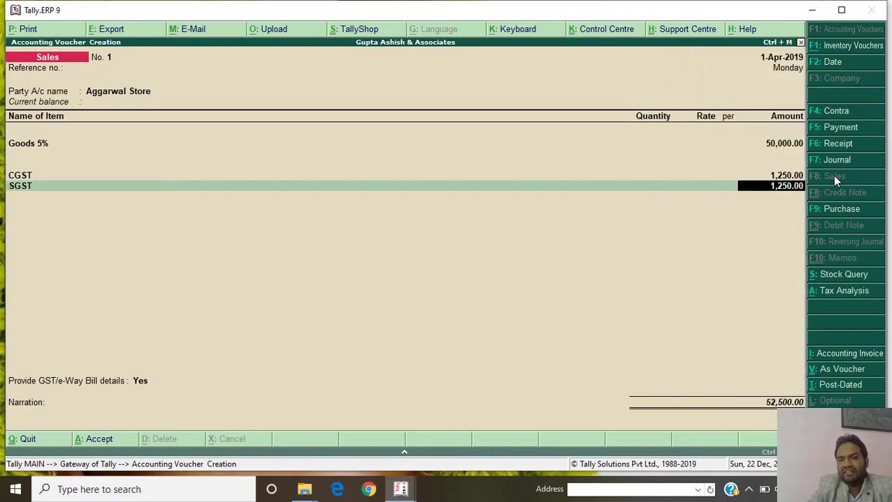
Pass the e-Way Bill details, enter narration 'BILL NO. 1', and dismiss the missing-HSN warning.
key("Return")
key("Return")
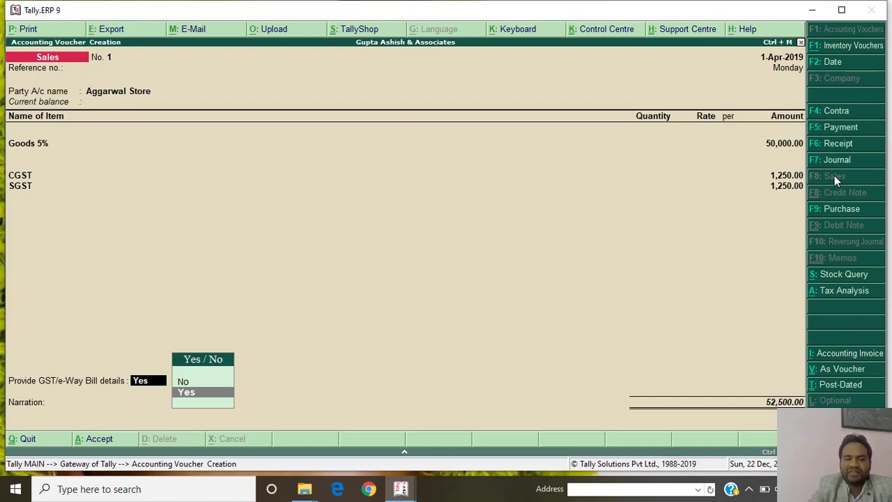
key("Return")
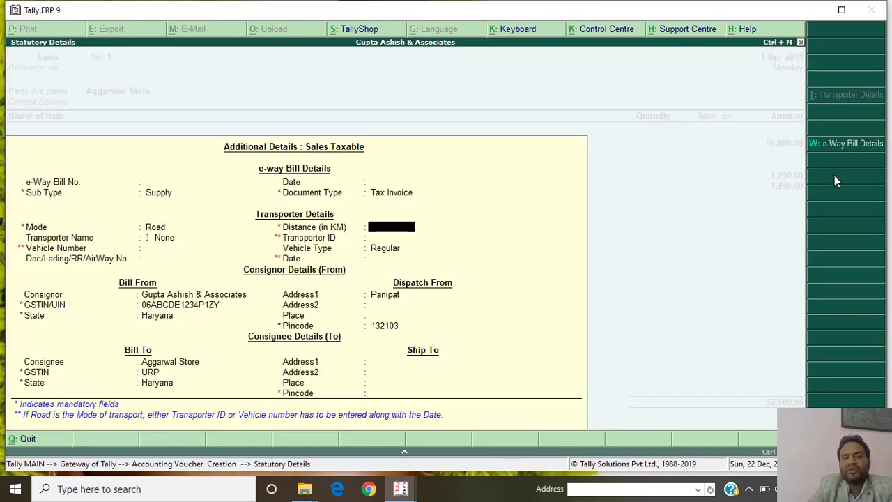
key("ctrl+a")
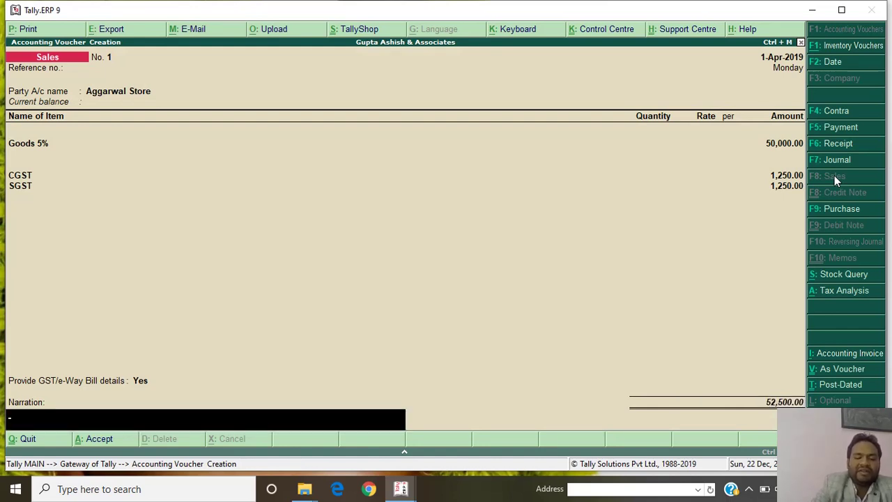
type("BILL NO.")
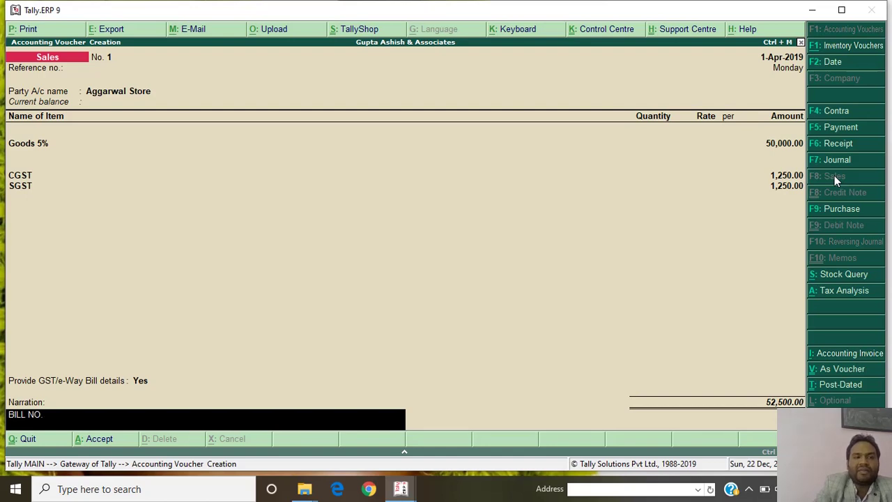
type(" 1")
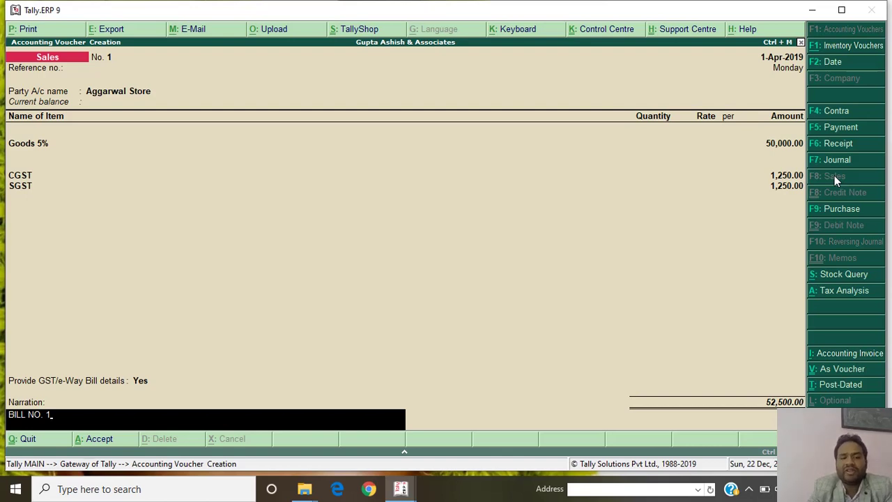
key("Return")
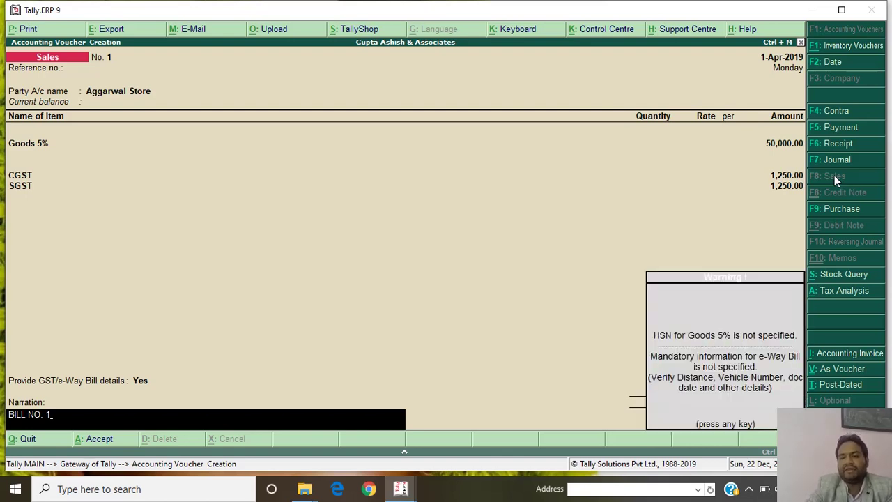
key("Return")
key("Return")
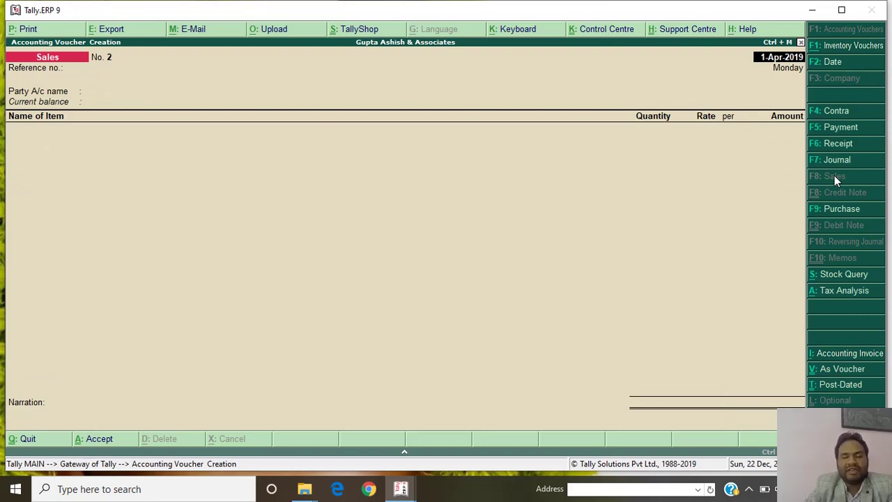
Leave the blank Sales voucher and return to the Gateway of Tally.
key("Escape")
key("Return")
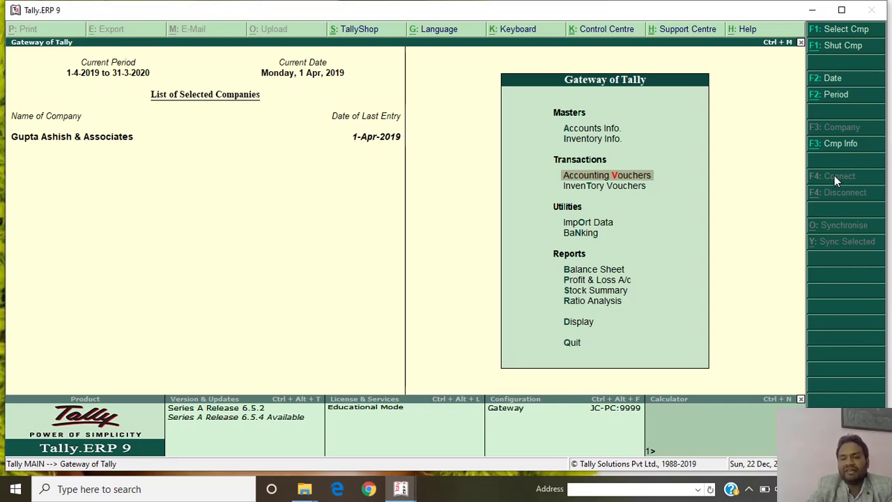
Open the Purchase 5 % ledger report and inspect the Singla & Co. purchase voucher.
key("Down")
key("Down")
key("Down")
key("Down")
key("Down")
key("Down")
key("Down")
key("Down")
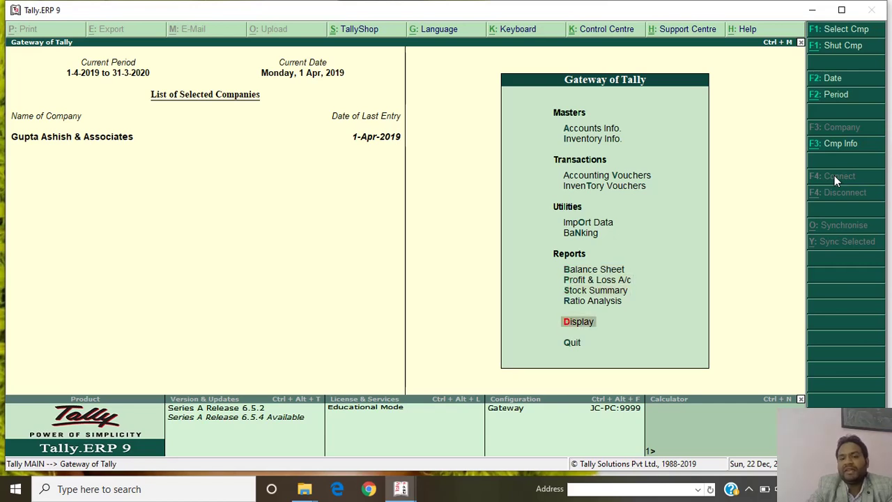
key("Return")
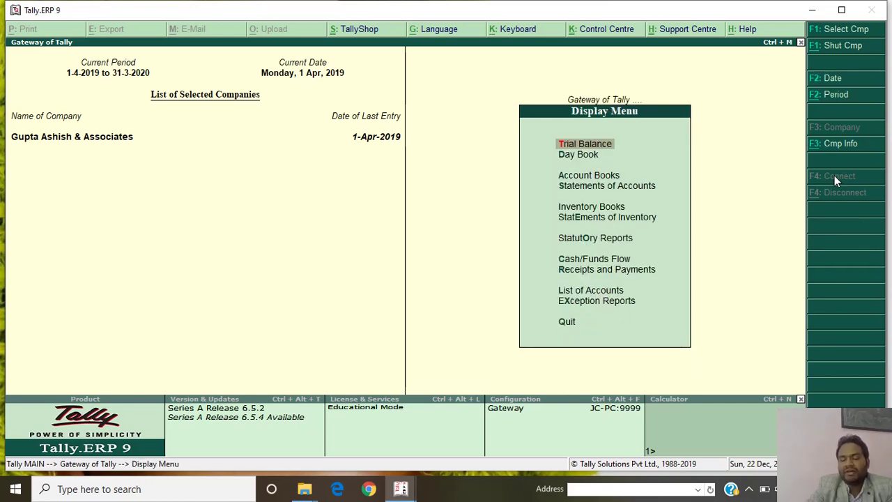
key("Down")
key("Down")
key("Return")
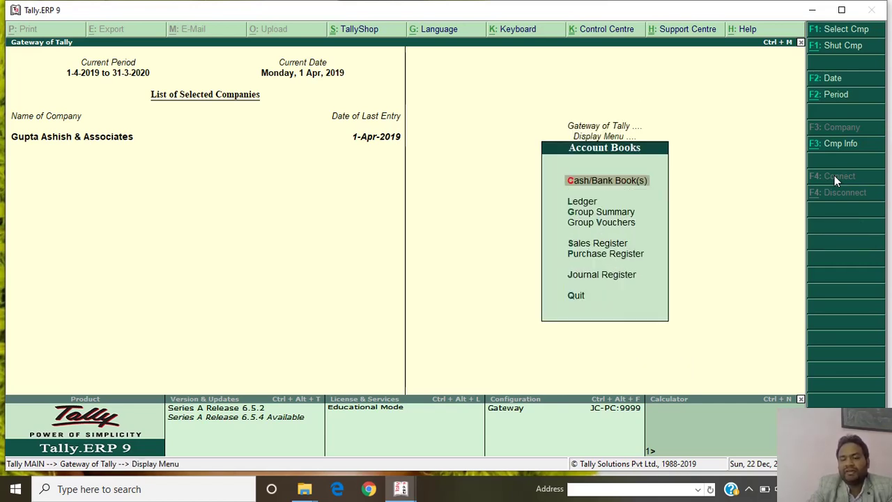
key("Down")
key("Return")
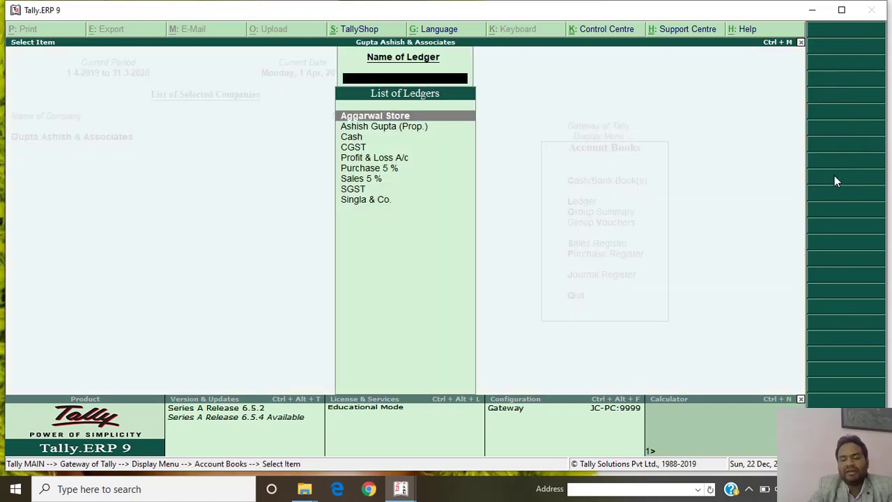
key("Down")
key("Down")
key("Down")
key("Down")
key("Down")
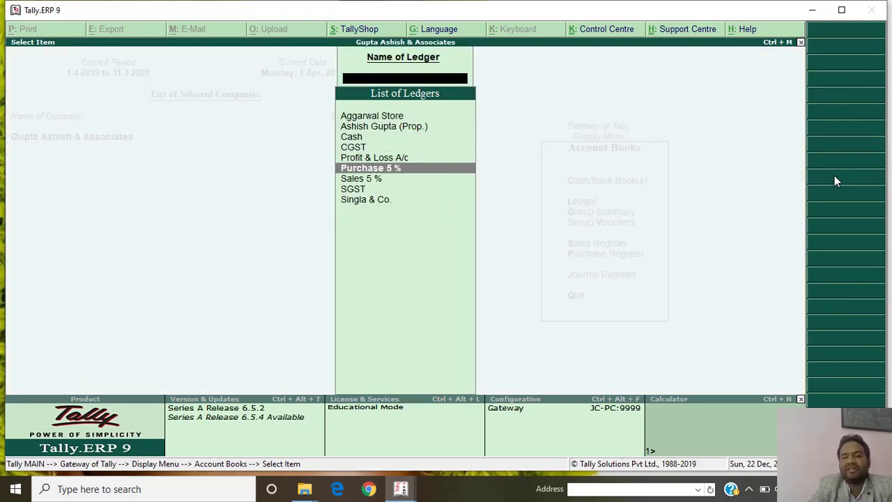
key("Return")
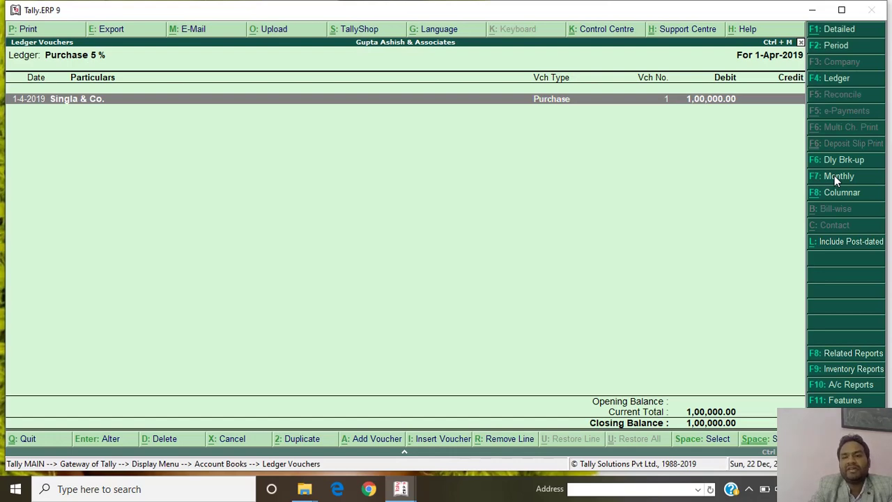
key("Return")
key("Escape")
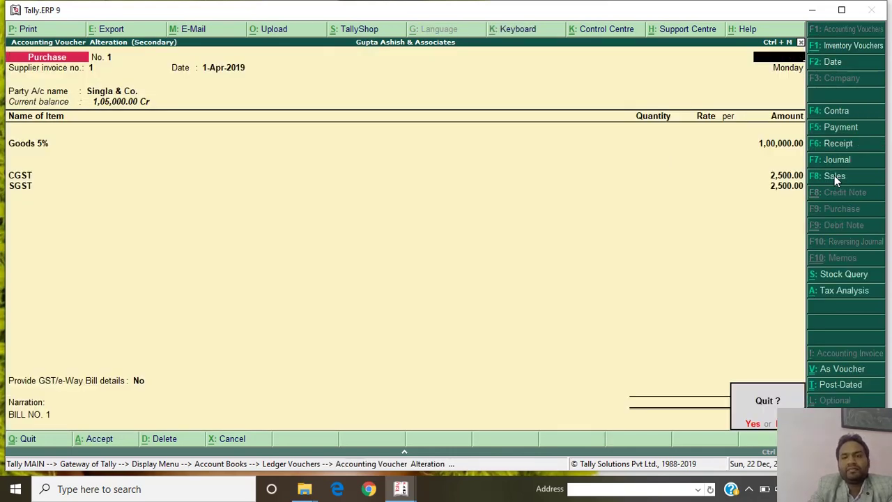
key("Return")
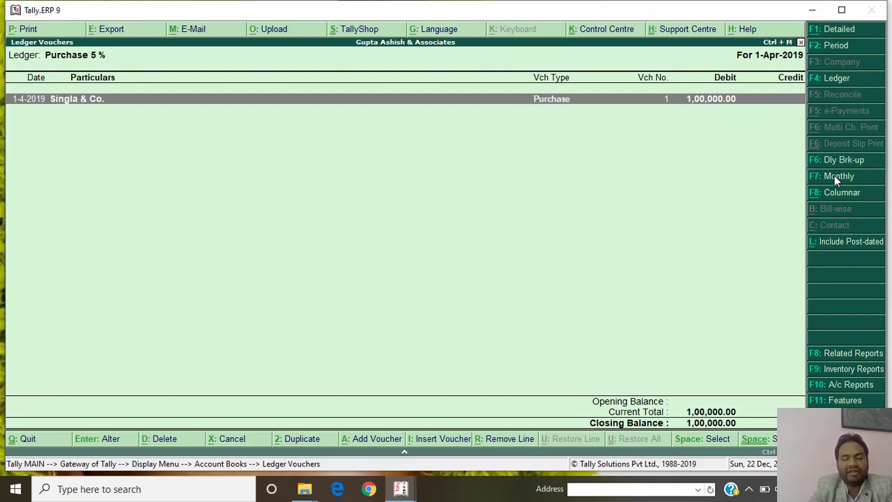
Set the report period to end on 31.03.2020.
key("F2")
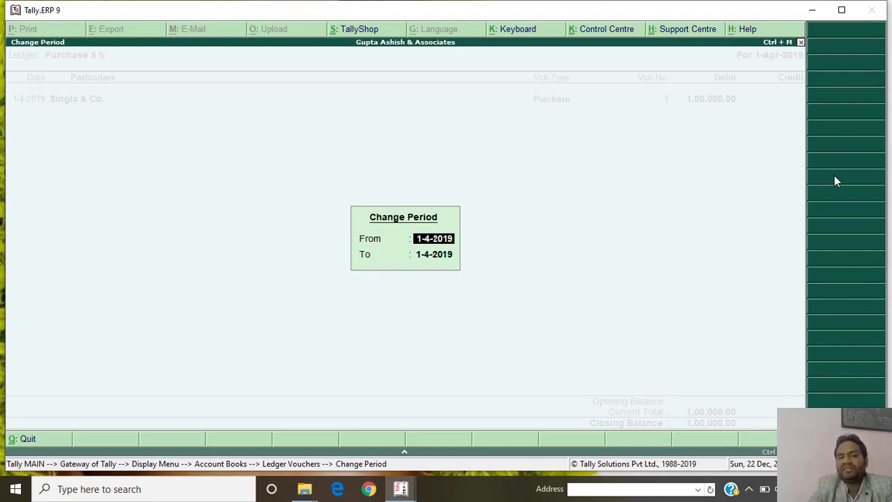
key("Return")
type("31.0")
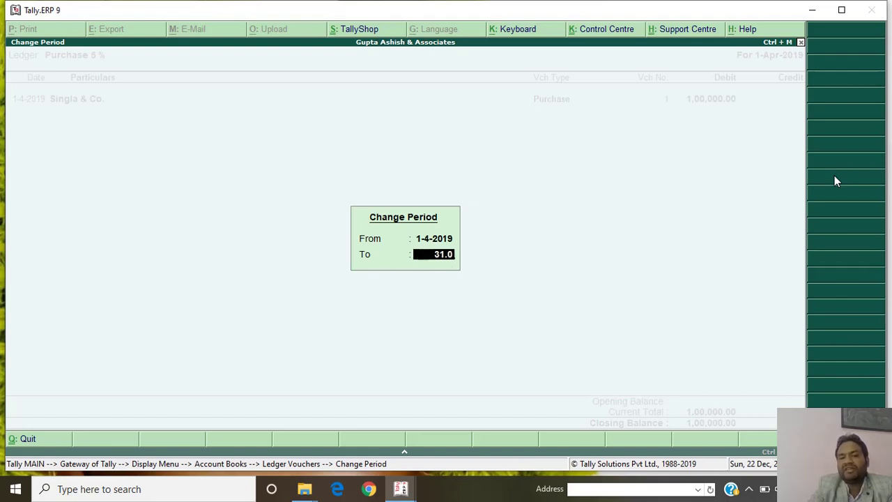
type("3.2020")
key("Return")
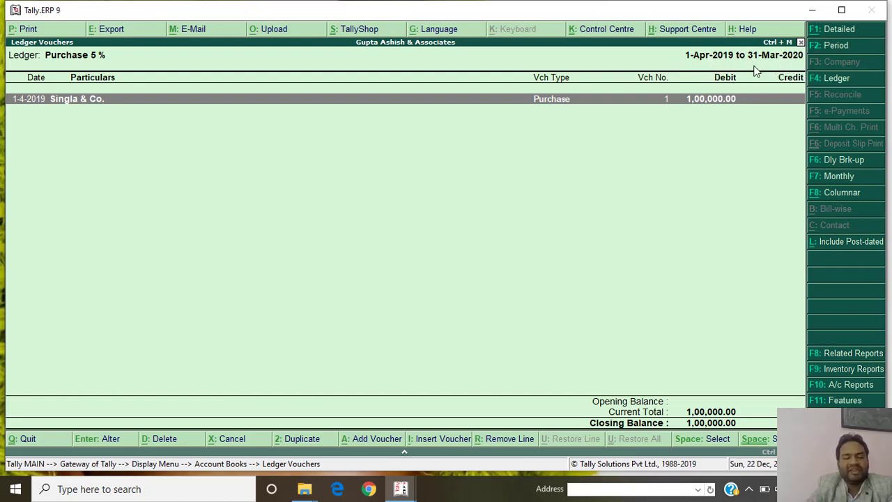
View the Singla & Co. ledger vouchers for the period ending 31.03.2020.
key("Escape")
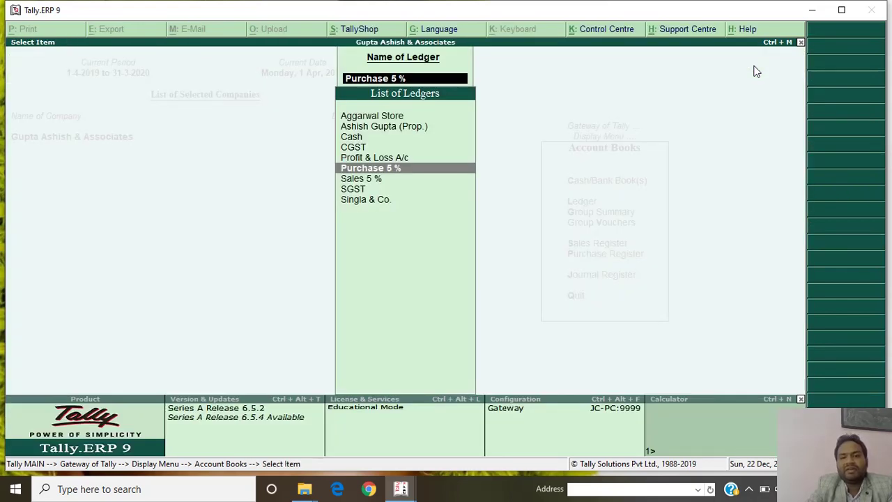
key("Down")
key("Down")
key("Down")
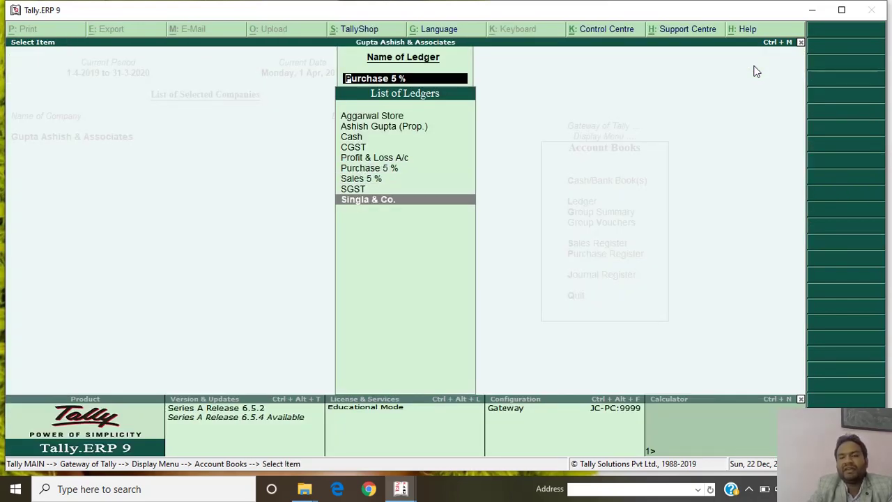
key("Return")
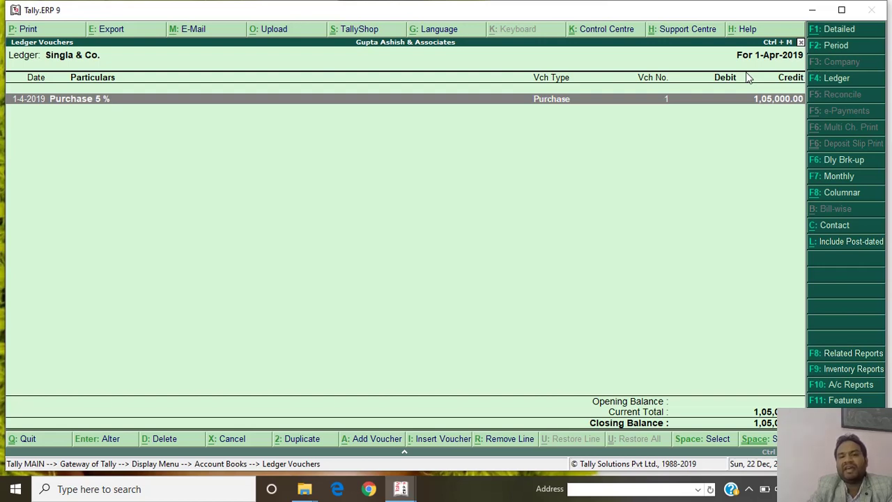
key("F2")
key("Return")
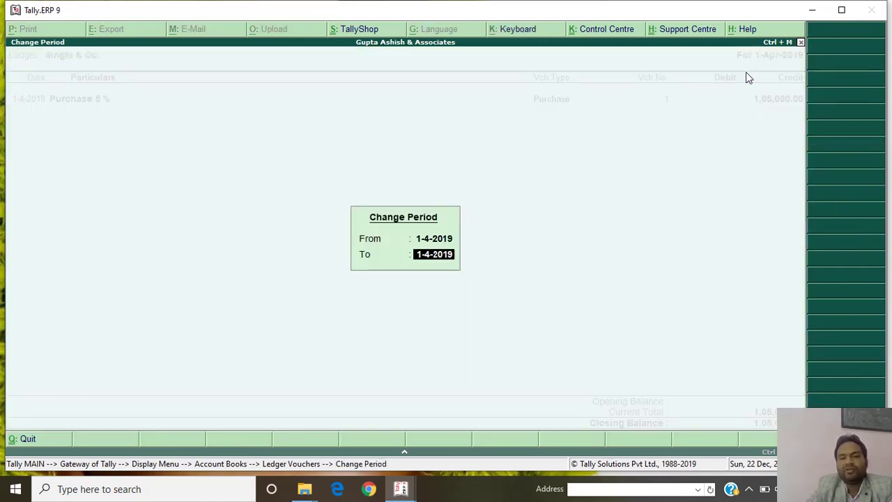
type("31.")
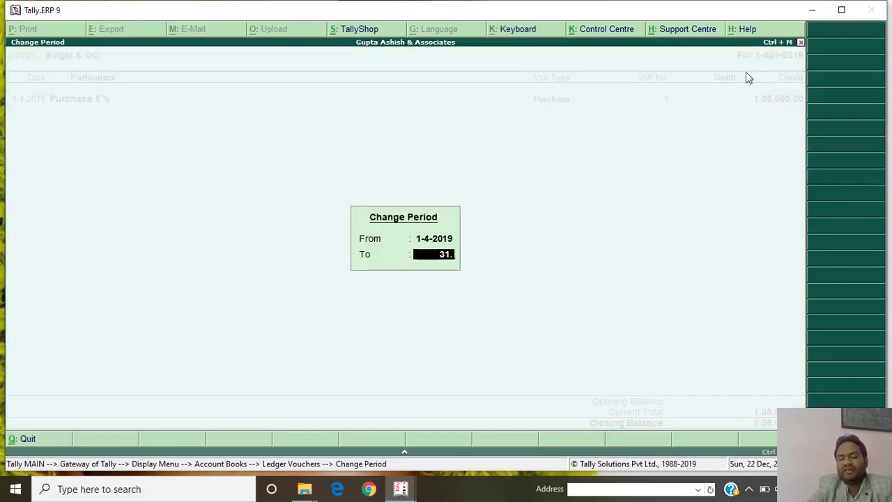
type("03.2020")
key("Return")
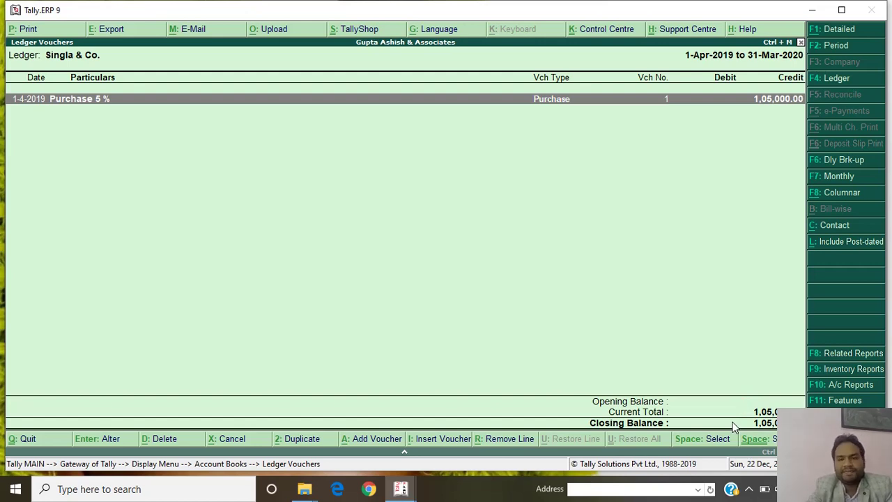
Close the ledger report and back out to the Gateway of Tally.
key("Escape")
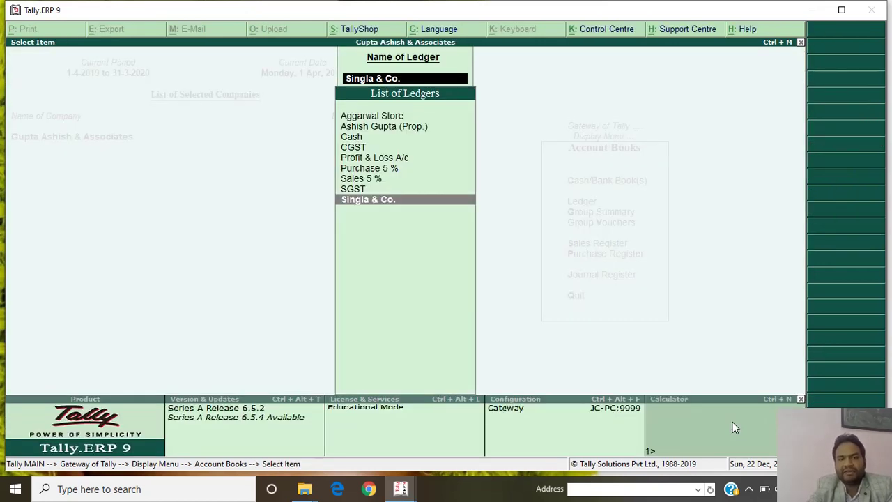
key("Up")
key("Up")
key("Up")
key("Up")
key("Up")
key("Up")
key("Up")
key("Up")
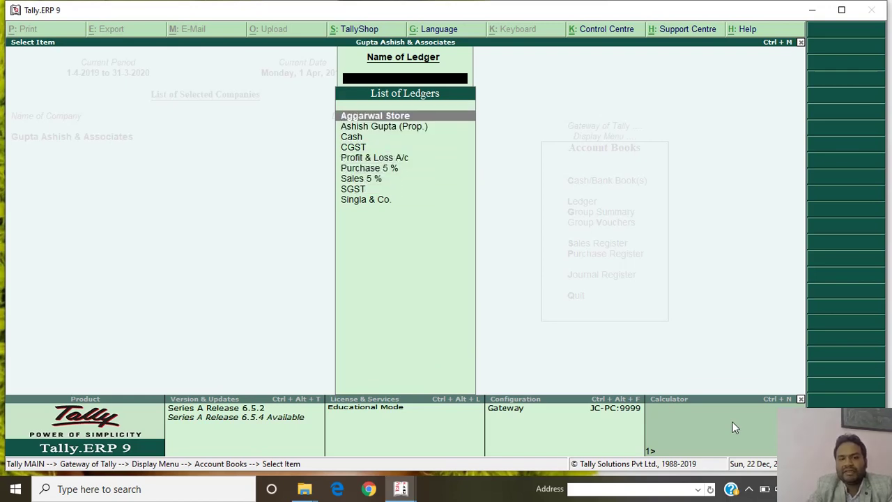
key("Escape")
key("Escape")
key("Escape")
key("Up")
key("Up")
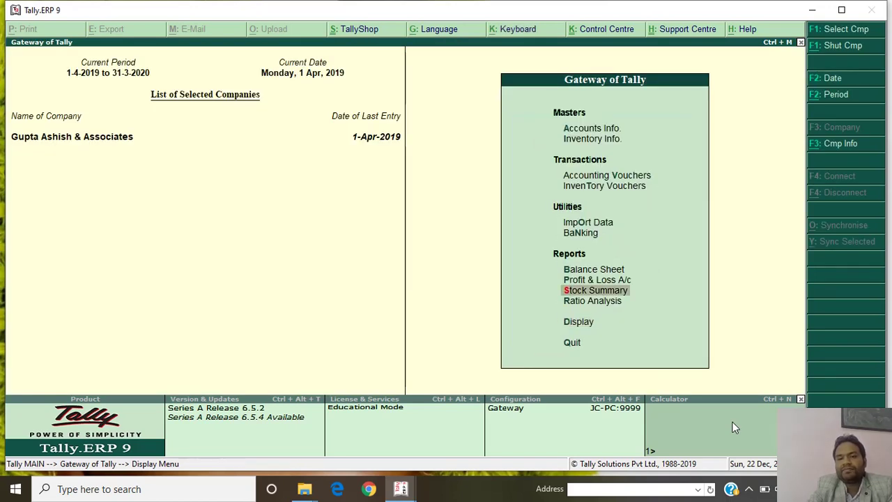
key("Up")
key("Up")
key("Down")
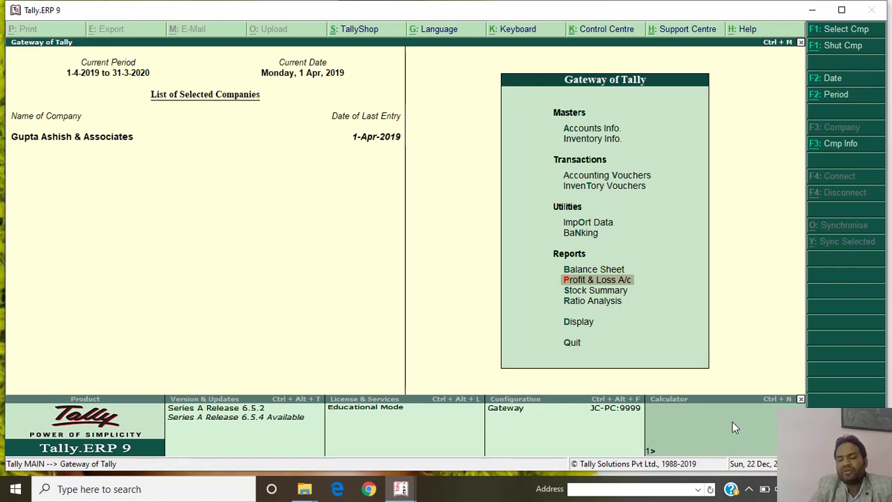
key("Return")
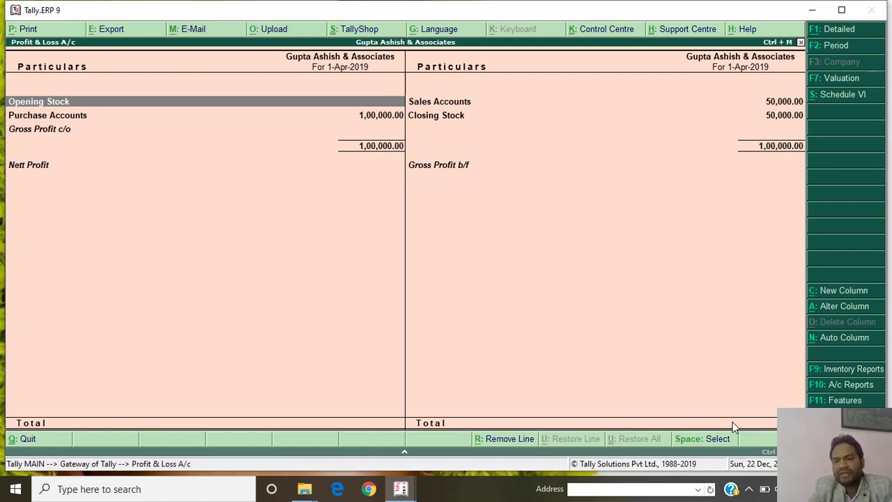
key("alt+f1")
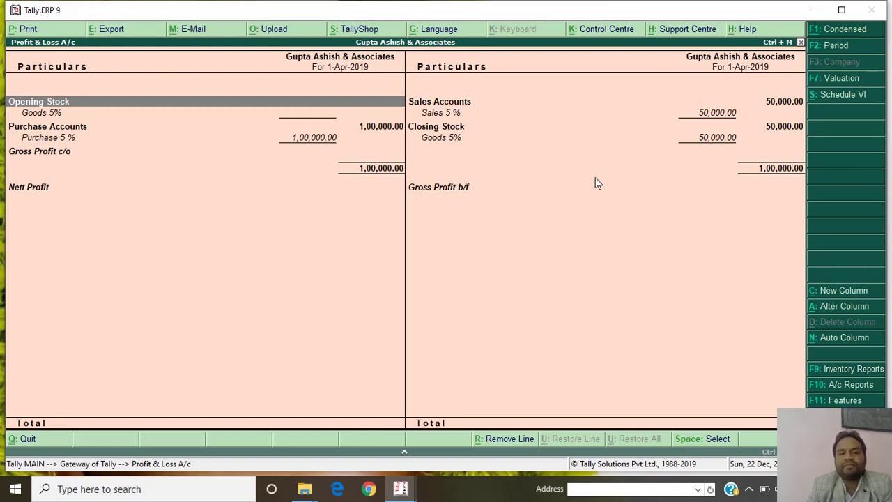
key("Right")
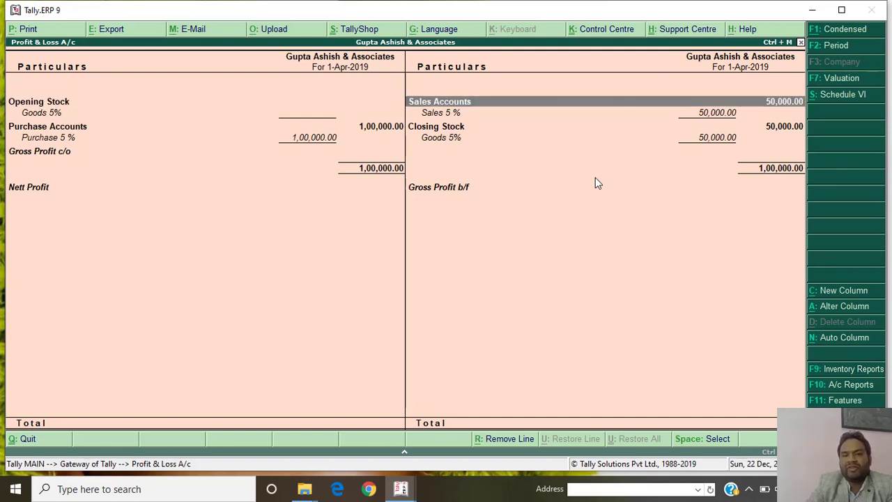
key("Down")
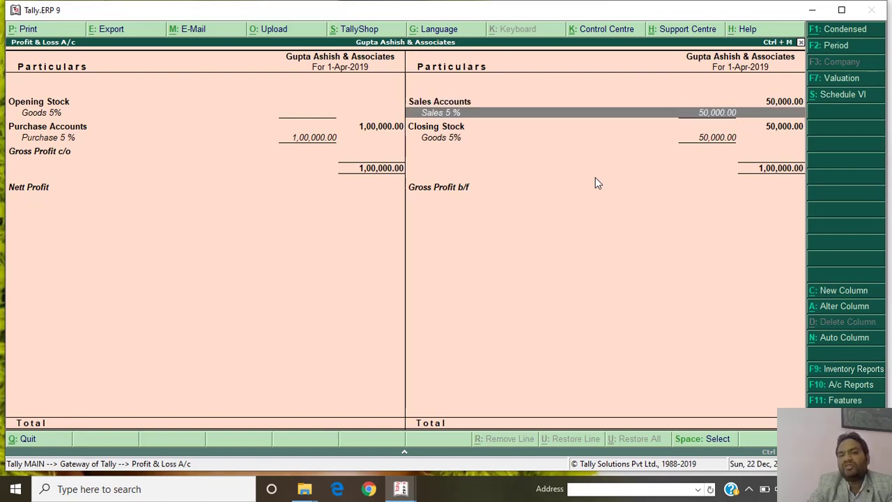
key("Down")
key("Down")
key("Down")
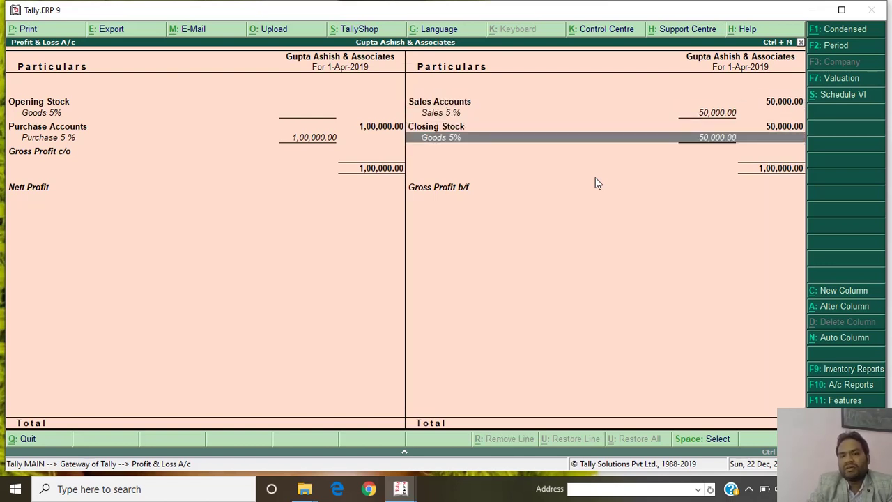
key("Down")
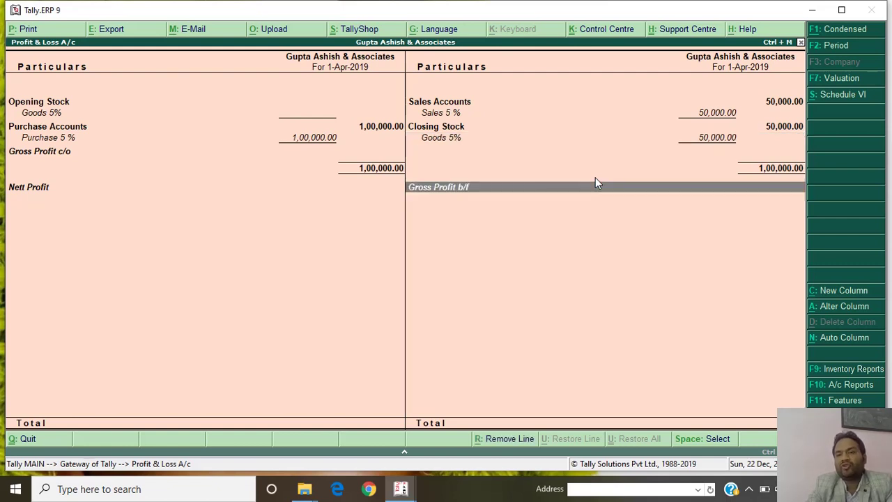
key("Up")
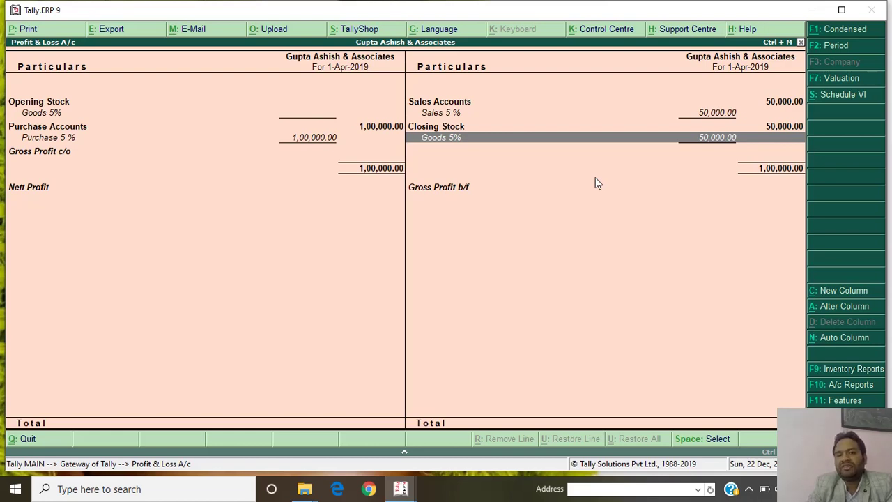
key("Escape")
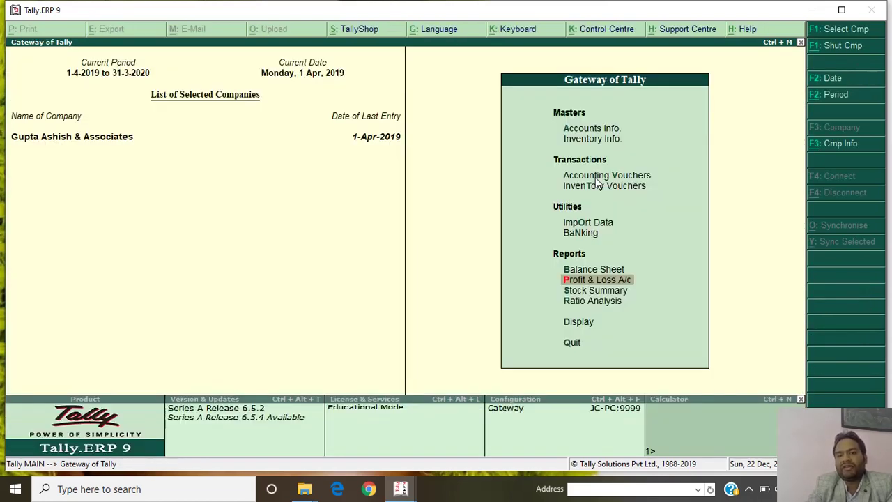
Record a Physical Stock voucher dated 31.03.2020 valuing Goods 5% at 55,000.
key("Up")
key("Up")
key("Up")
key("Up")
key("Up")
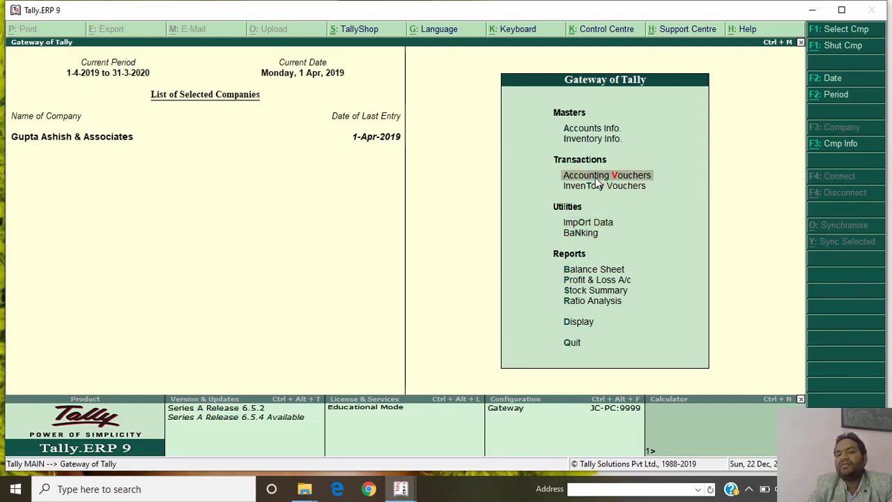
key("Down")
key("Return")
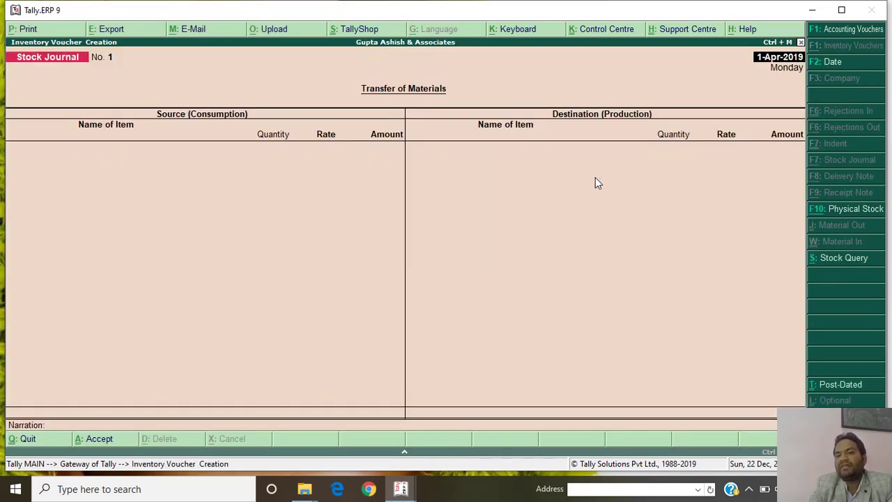
left_click(857, 209)
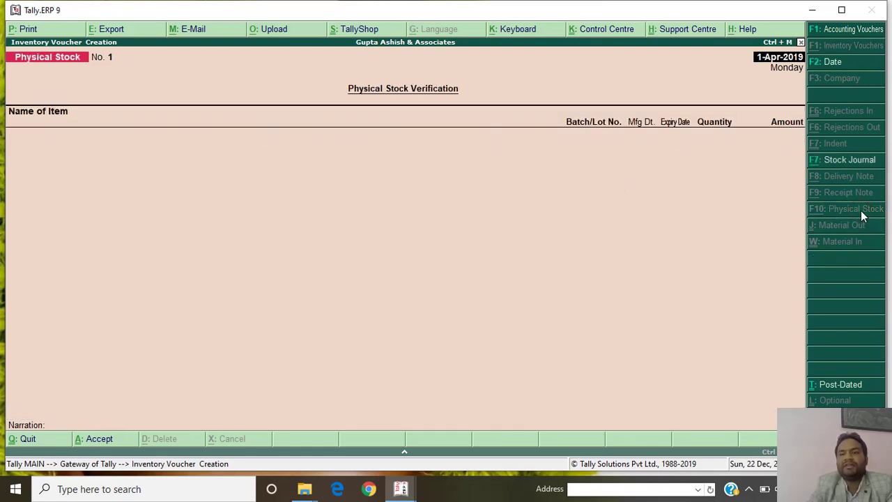
type("31.03.")
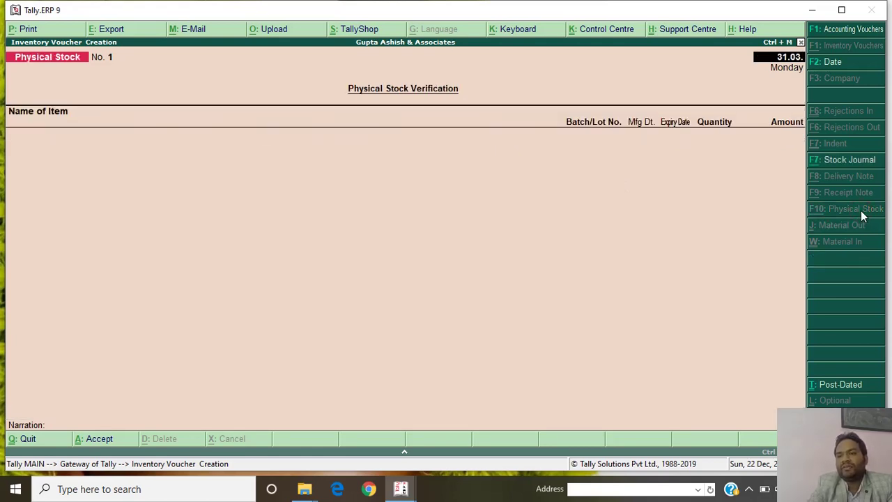
type("20202")
key("Return")
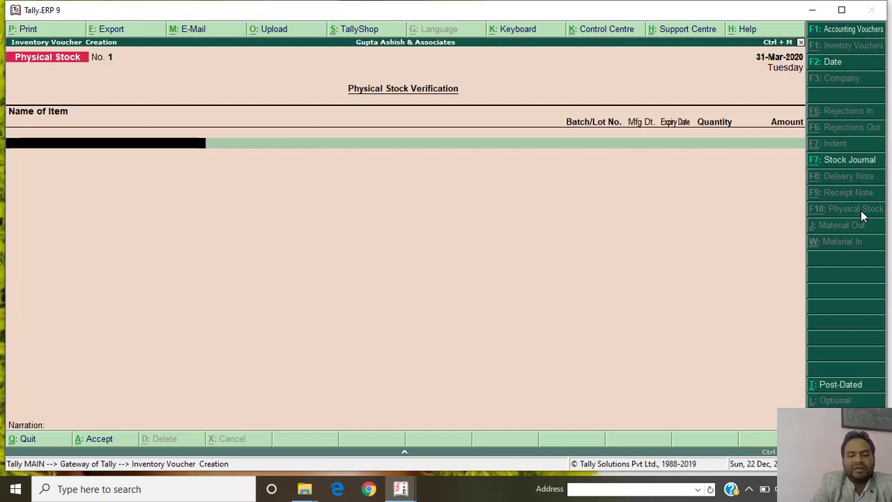
type("GO")
key("Return")
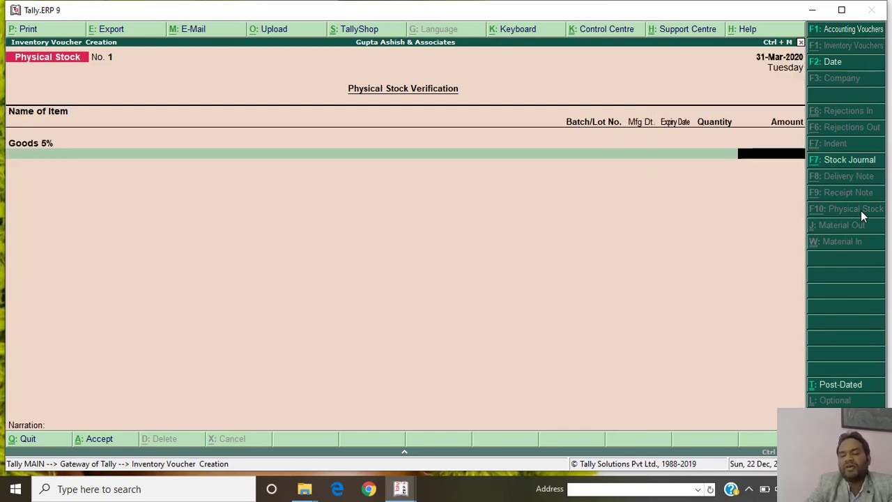
type("55000")
key("Return")
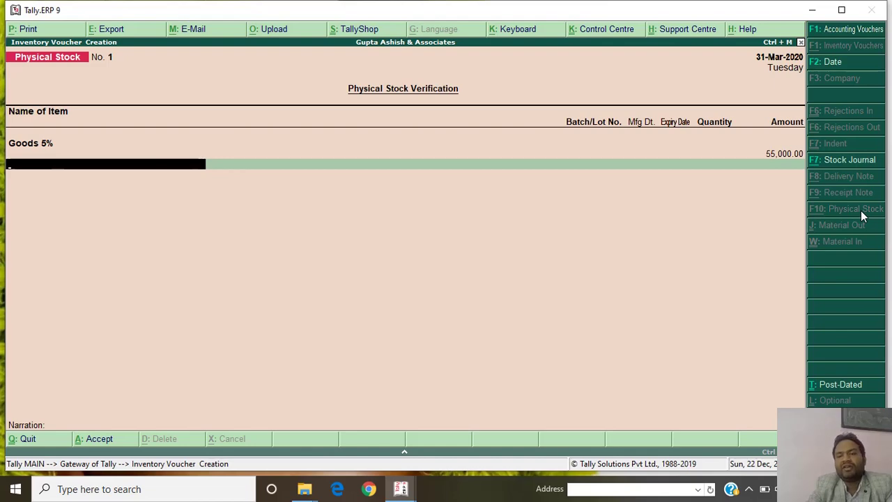
key("ctrl+a")
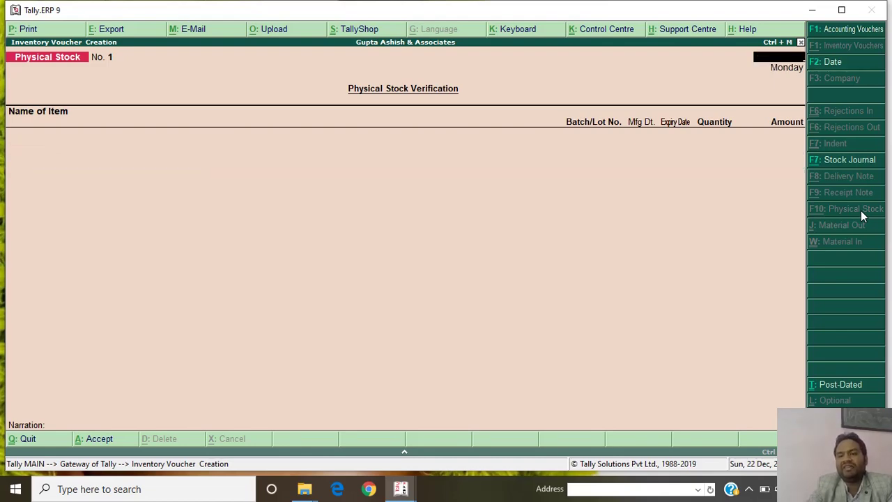
Quit voucher entry and open the Profit & Loss A/c report.
key("Escape")
key("y")
key("p")
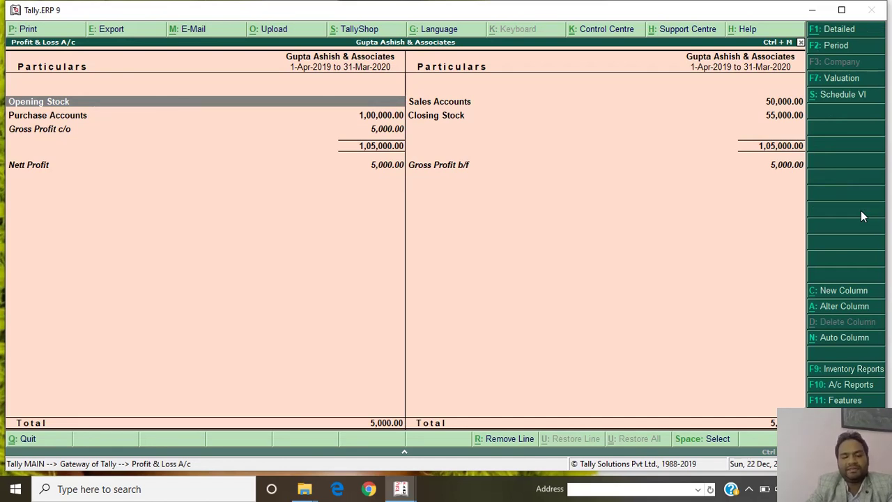
Switch Profit & Loss to detailed view and step through Goods 5%, Purchase 5 % down to Nett Profit.
key("alt+F1")
key("Down")
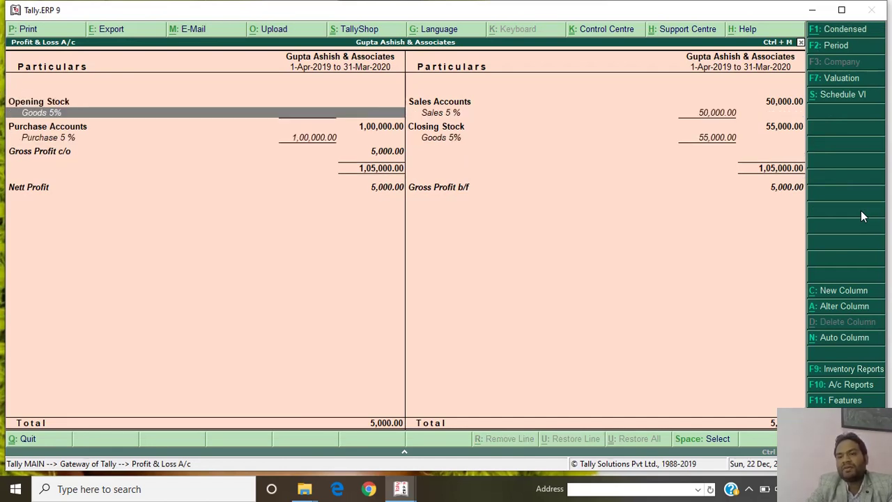
key("Right")
key("Down")
key("Down")
key("Left")
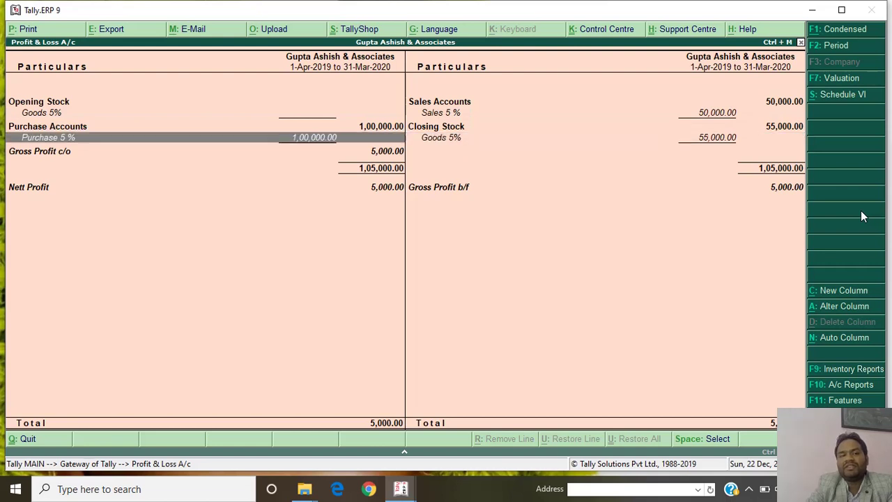
key("Down")
key("Down")
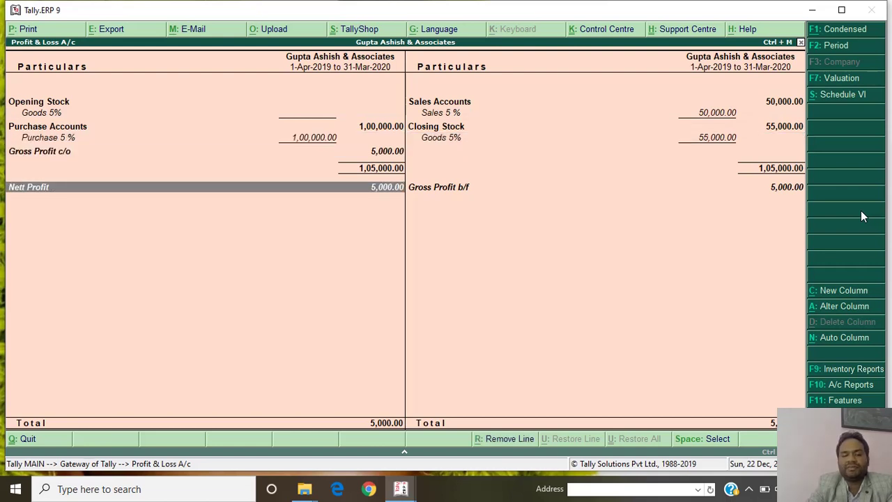